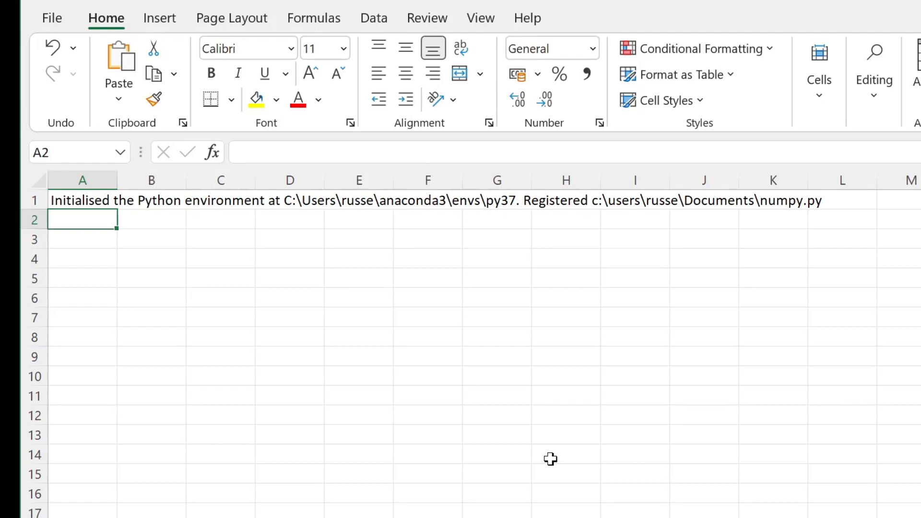
- Open the RegisterPyModule formula in A1 for editing and re-enter it to rerun the registration of numpy.py with the py37 environment
key("Up")
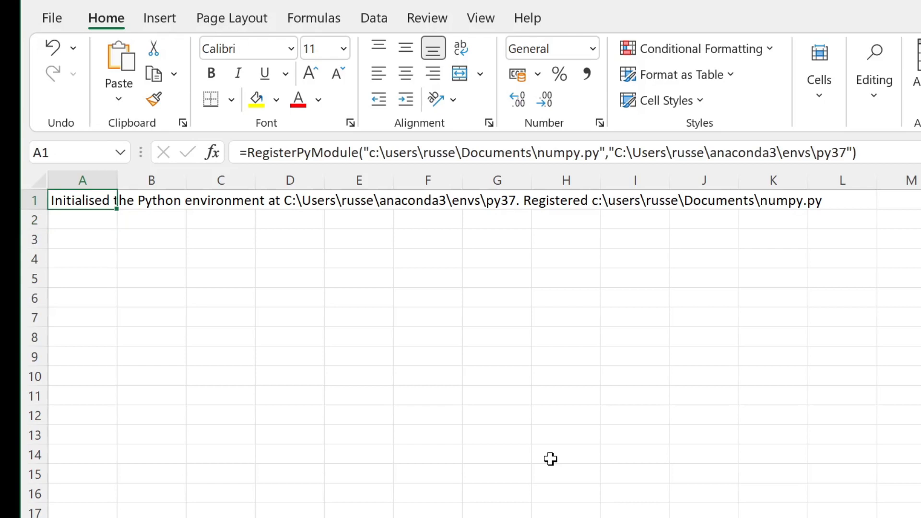
key("F2")
key("Return")
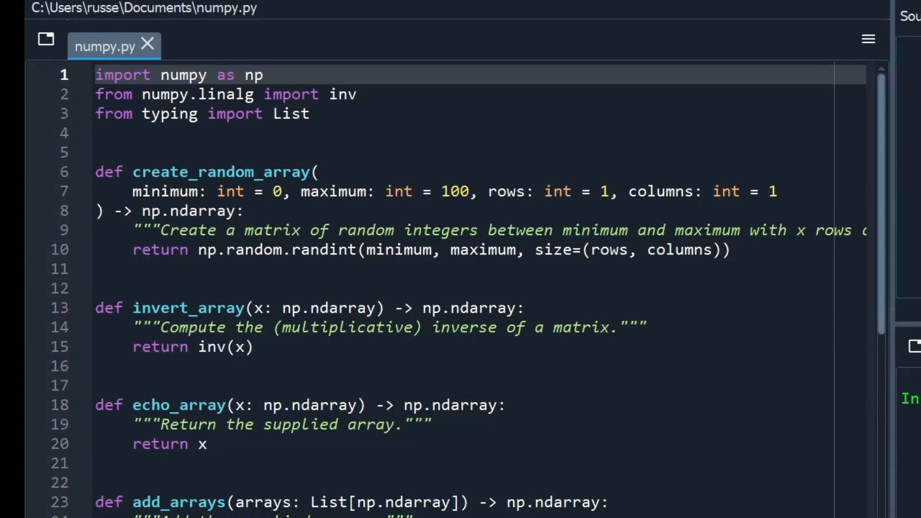
- Review the function definitions in the numpy.py source file down to its end
left_click(882, 167)
scroll(883, 171, "down", 1)
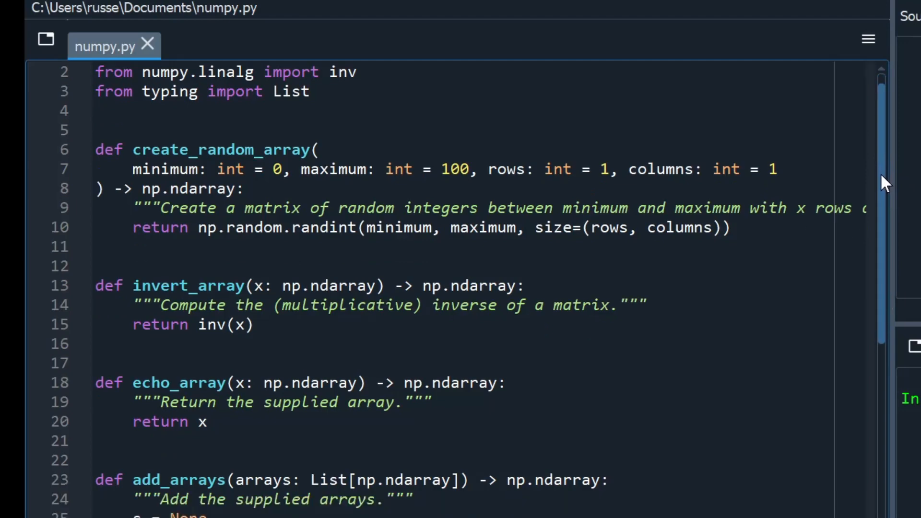
scroll(881, 182, "down", 1)
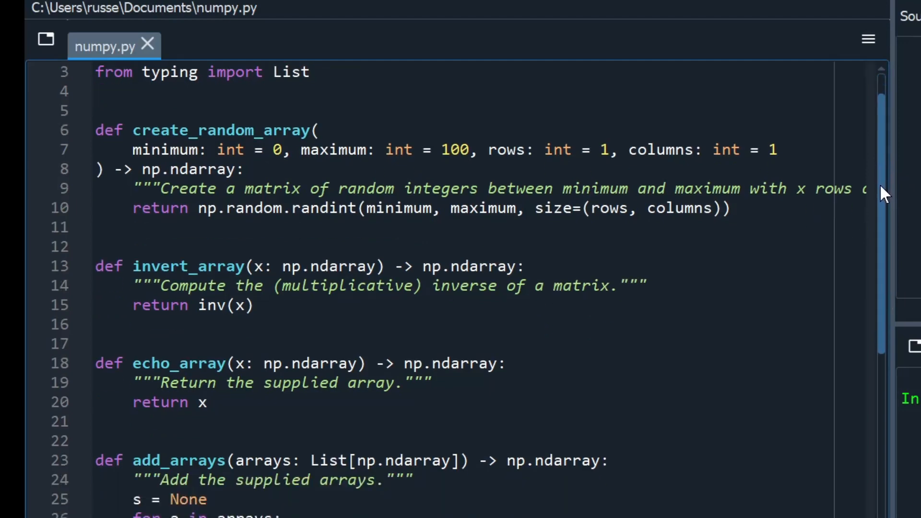
left_click_drag(880, 187, 858, 434)
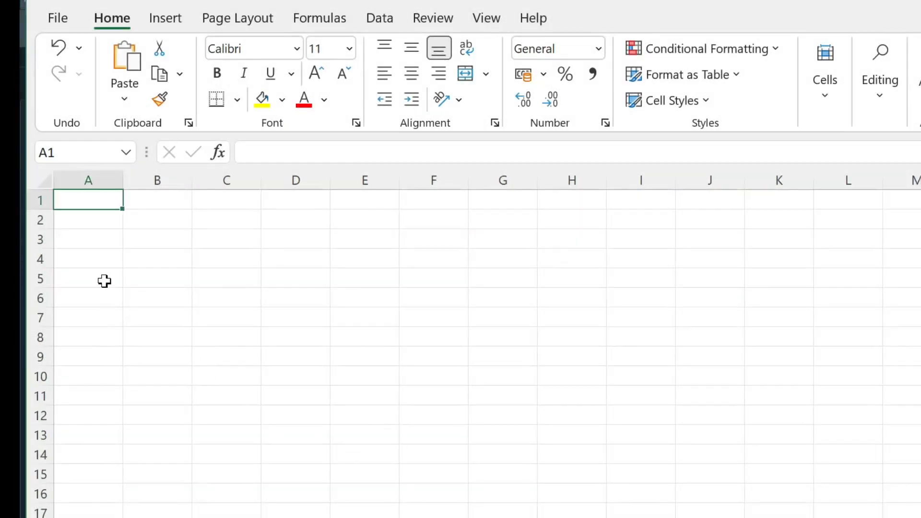
- Register the numpy.py module from the user's Documents folder with a RegisterPyModule formula in A1, giving only the module path
type("=Reg")
key("Tab")
type("\"")
type("C:\\Users\\russe\\Documents\\numpy.py")
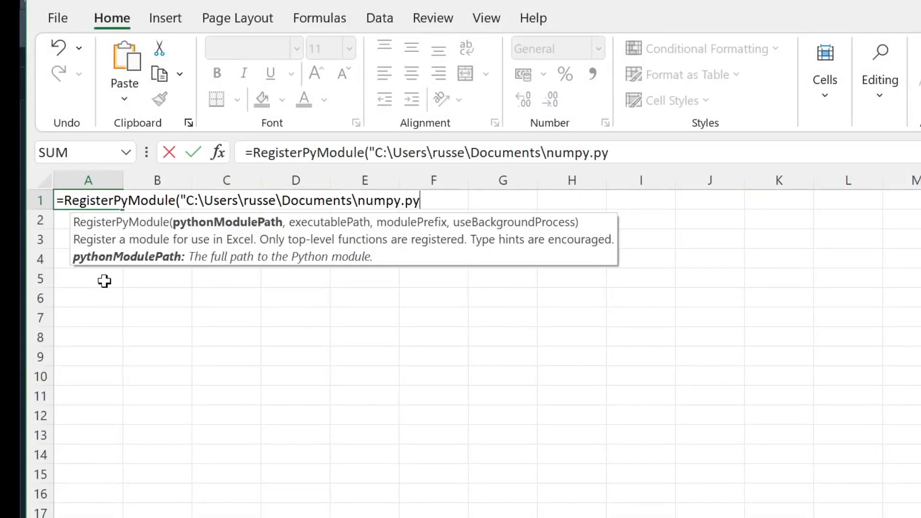
type("\")")
key("Return")
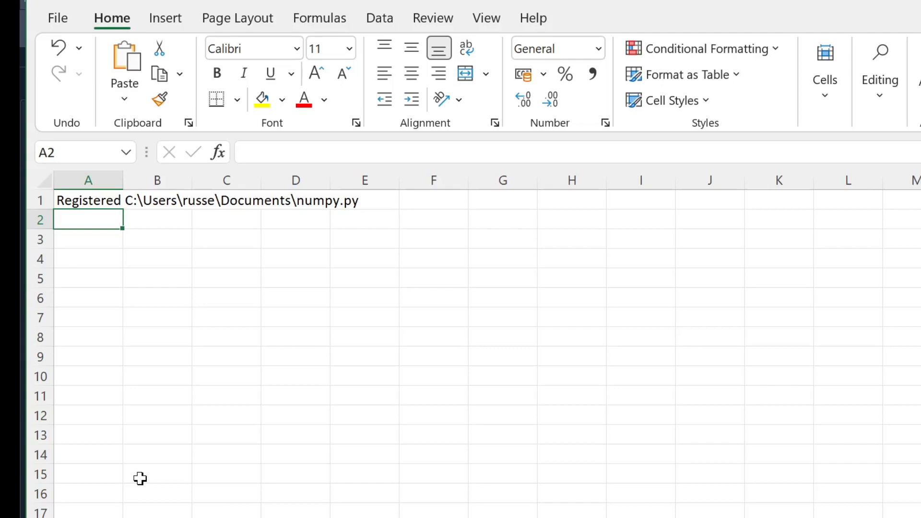
- Enter the first 2x2 array in A2:B3 with 1 and 2 in the first row and 3 and 4 in the second
type("1")
key("Tab")
type("2")
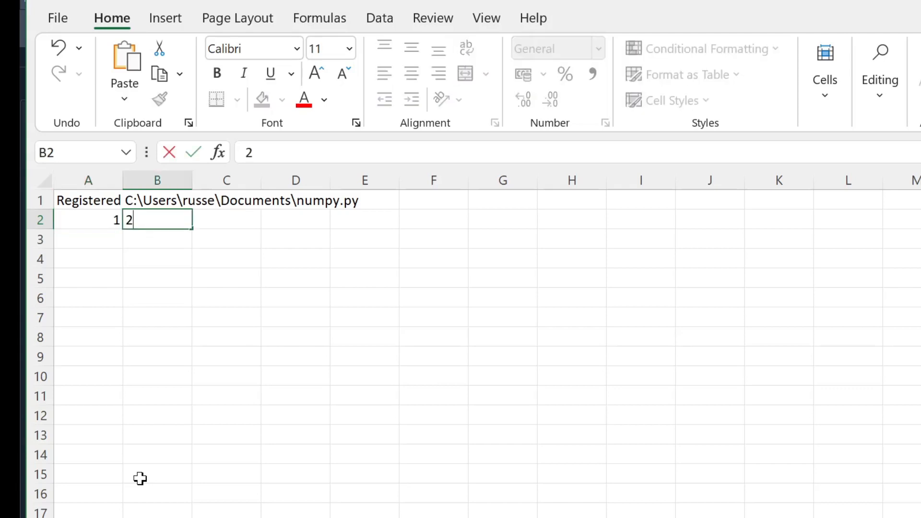
key("Return")
type("3")
key("Tab")
type("4")
key("Return")
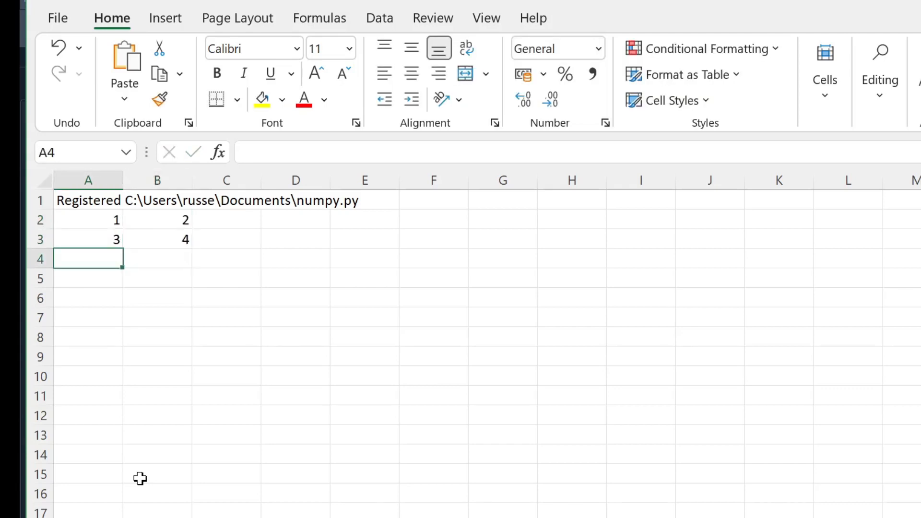
- Enter the second 2x2 array in A4:B5 with 10 and 20 in the first row and 30 and 40 in the second
type("10")
key("Tab")
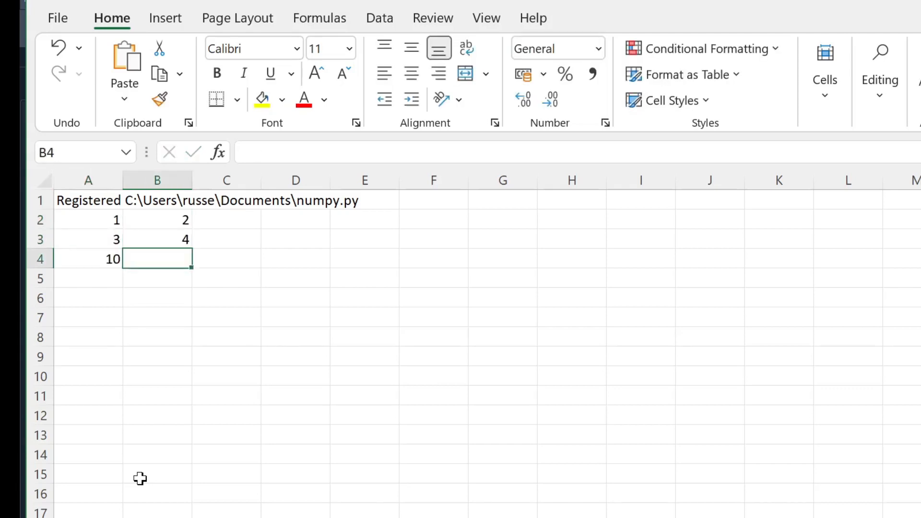
type("20")
key("Return")
type("30")
key("Tab")
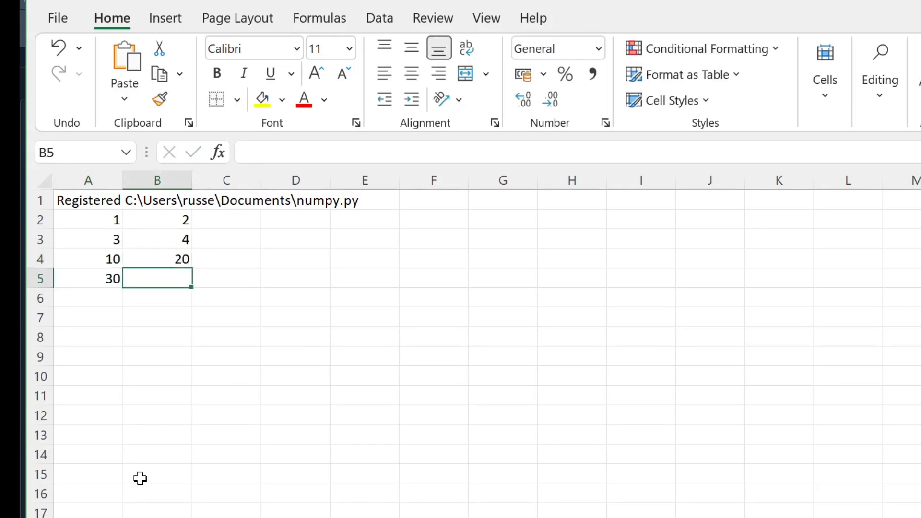
type("40")
key("Return")
- Start an add_two_arrays formula in A6 with A2:B3 as the first array
type("=add")
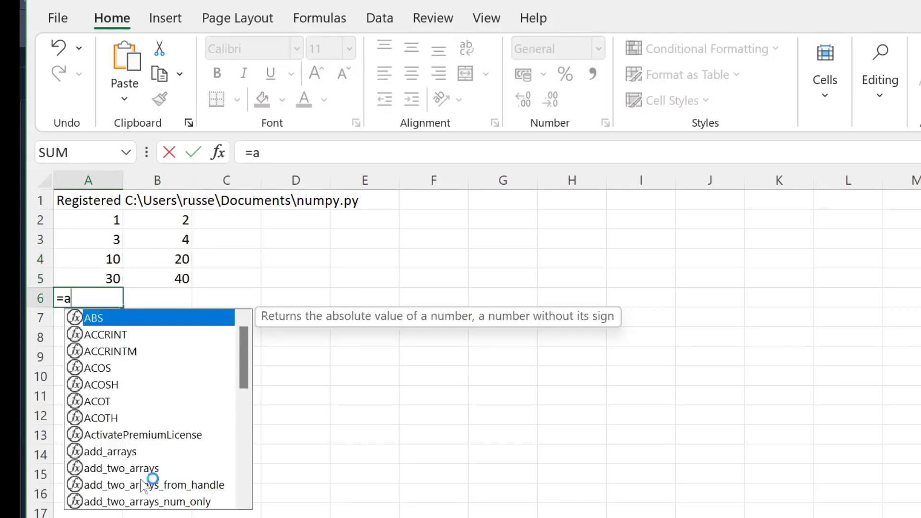
key("Down")
key("Tab")
key("Up")
key("Up")
key("Up")
key("Up")
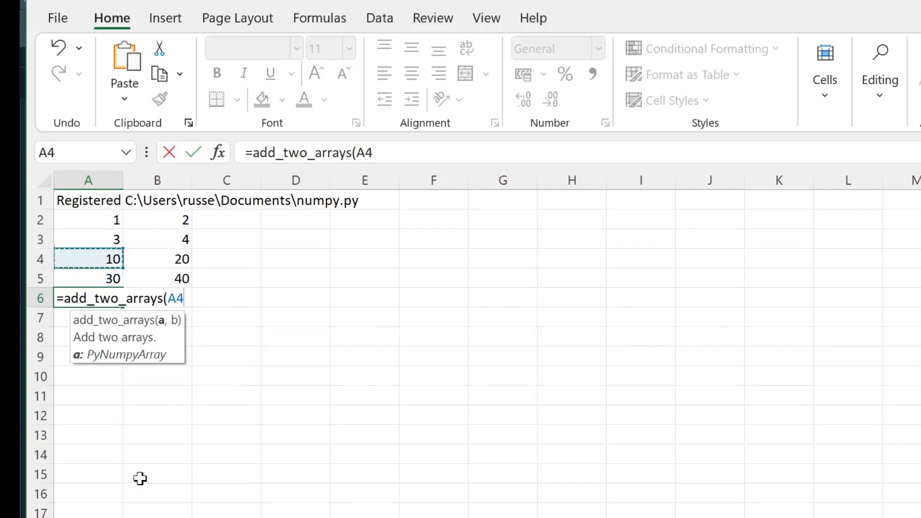
key("shift+Down")
key("shift+Right")
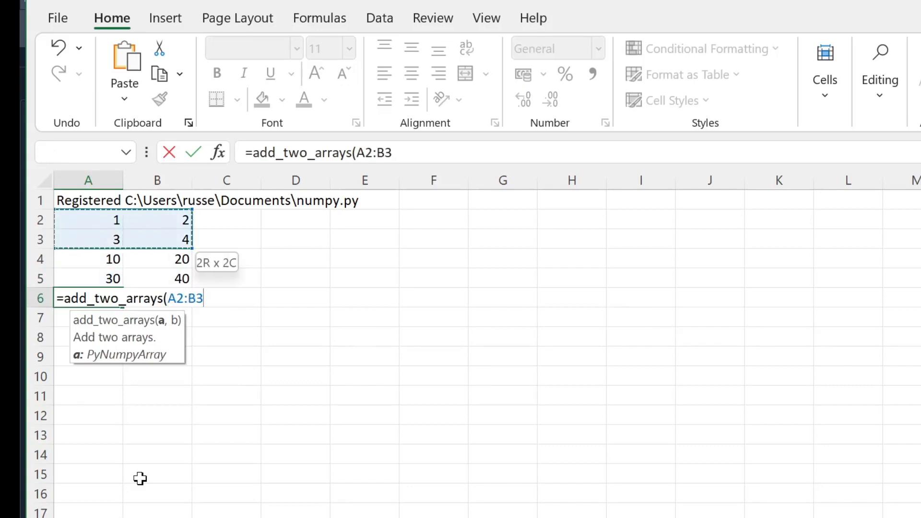
- Complete the add_two_arrays formula in A6 with A4:B5 as the second array
type(",")
key("Up")
key("Up")
key("shift+Down")
key("shift+Right")
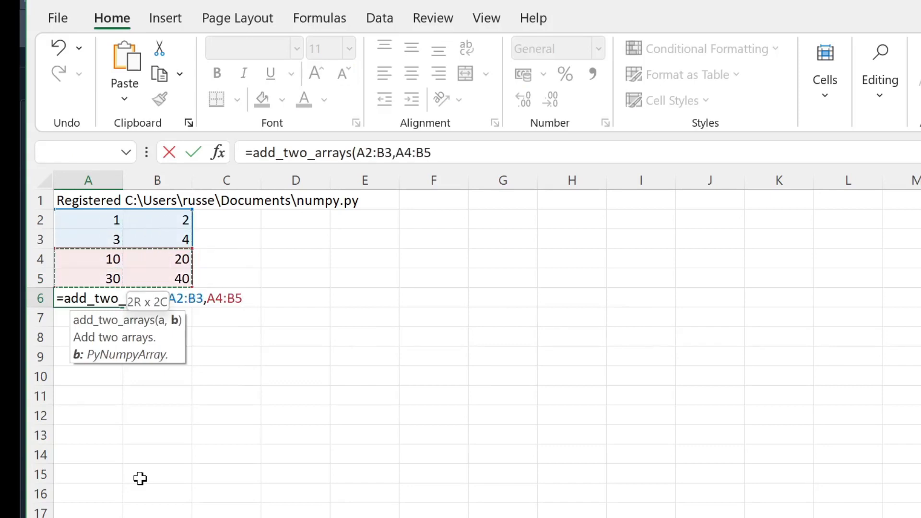
type(")")
key("Return")
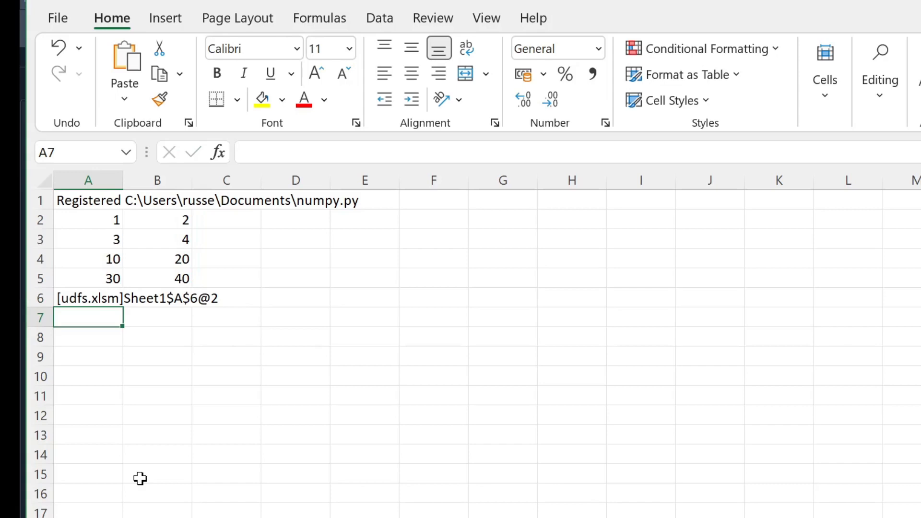
- Display the cached array from A6 by entering =ViewPyObject(A6) in A7
type("=view")
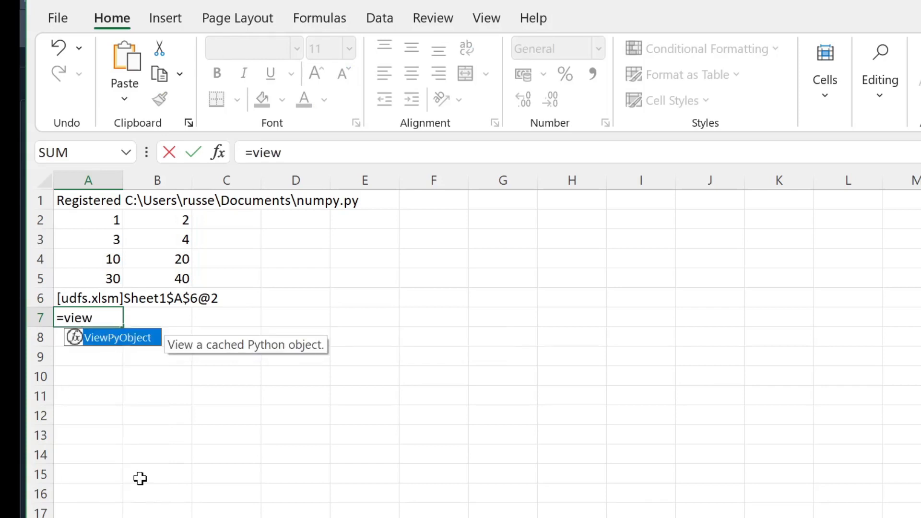
key("Tab")
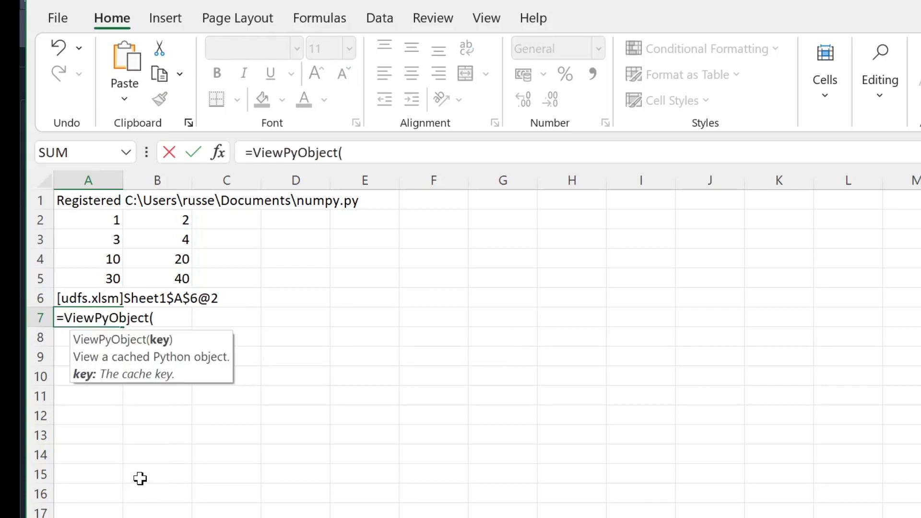
key("Up")
type(")")
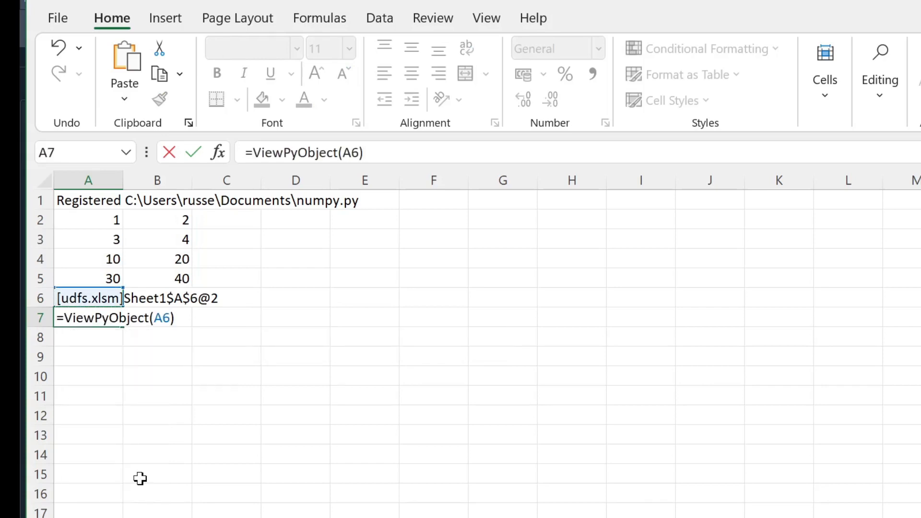
key("Return")
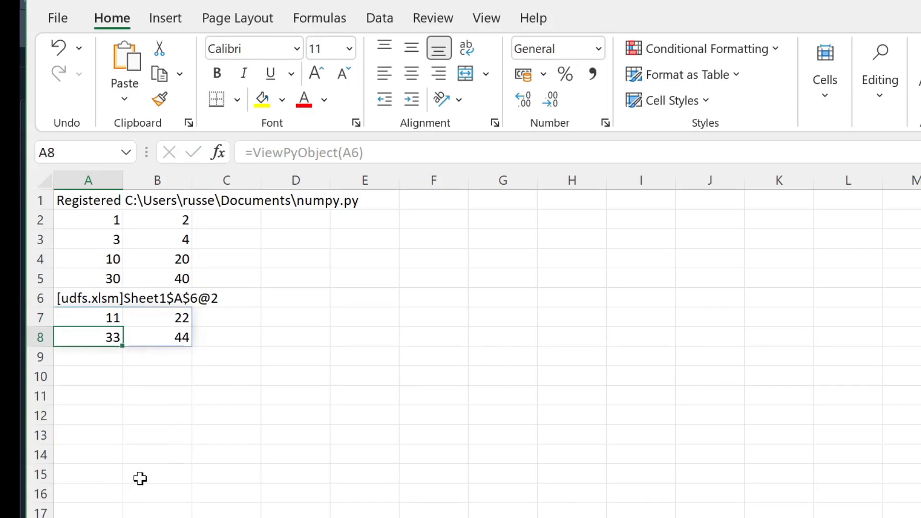
- Start an add_two_arrays_num_only formula in A9 with A2:B3 as the first array
key("Down")
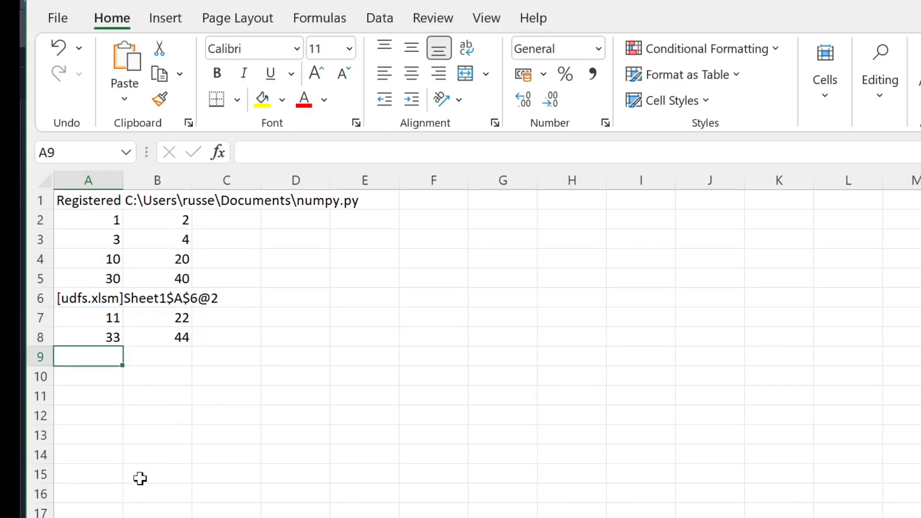
type("=add")
key("Down")
key("Down")
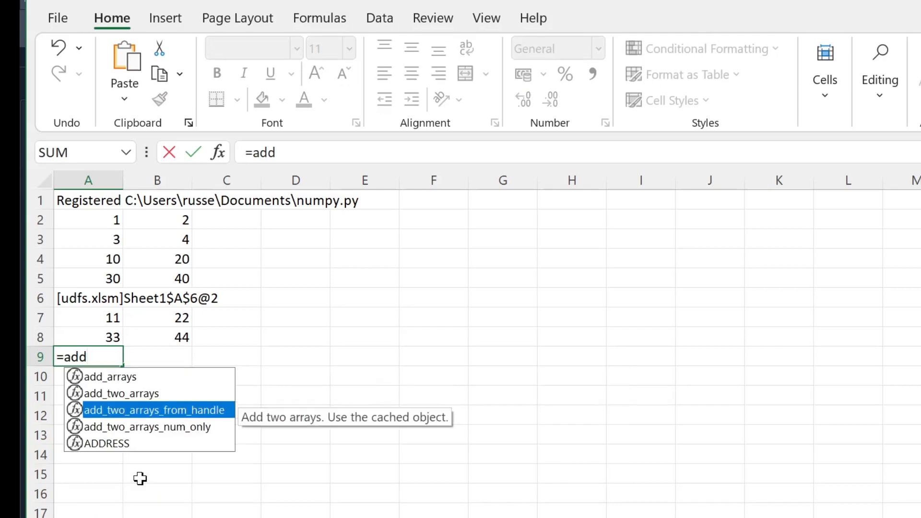
key("Down")
key("Tab")
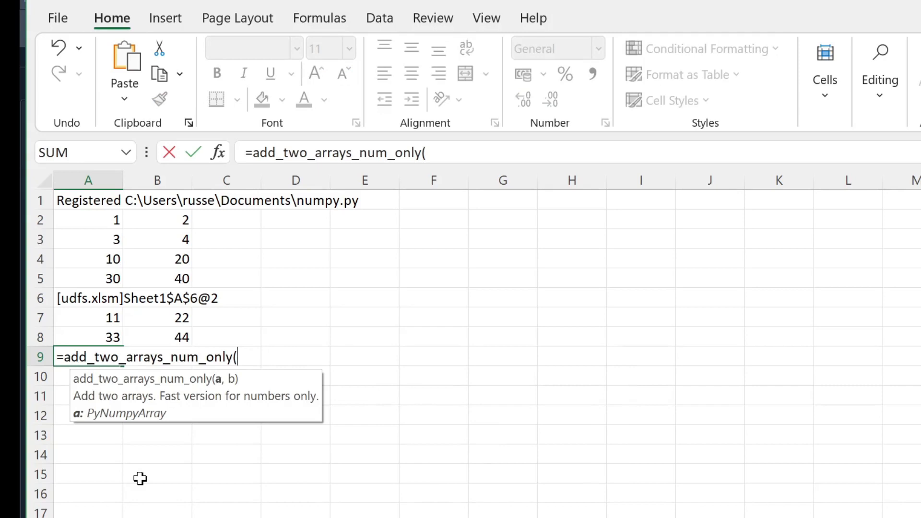
key("Up")
key("Up")
key("Up")
key("Up")
key("Up")
key("Up")
key("Up")
key("Up")
key("Down")
key("shift+Down")
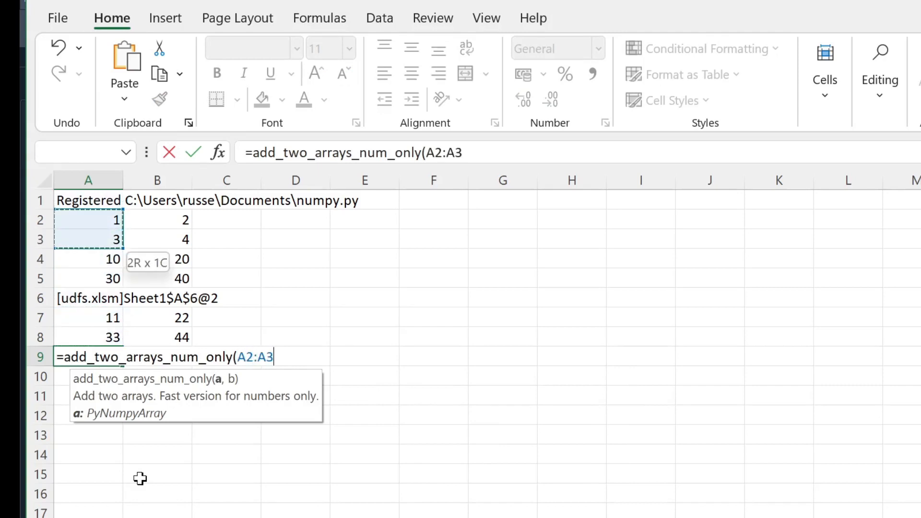
key("shift+Right")
- Complete the add_two_arrays_num_only formula in A9 with A4:B5 as the second array
type(",")
key("Down")
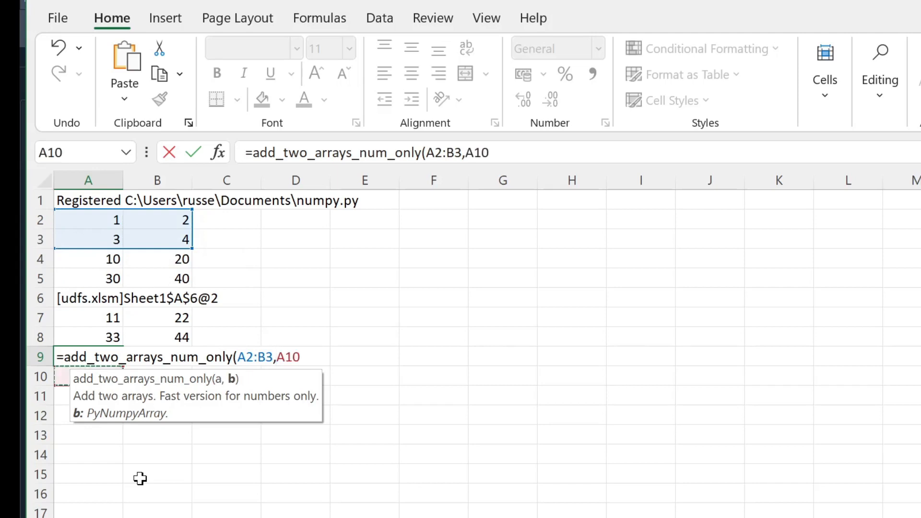
key("Down")
key("Up")
key("Up")
key("Up")
key("Up")
key("Up")
key("Up")
key("Up")
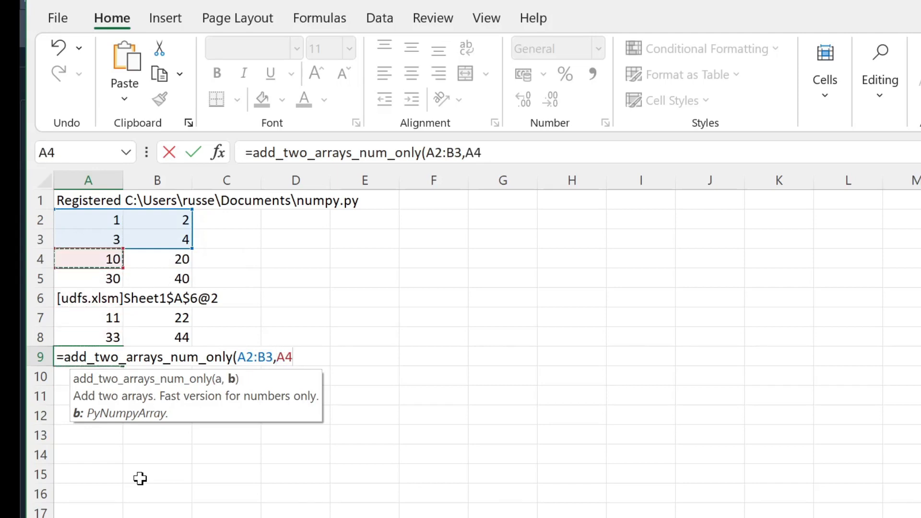
key("shift+Down")
key("shift+Right")
type(")")
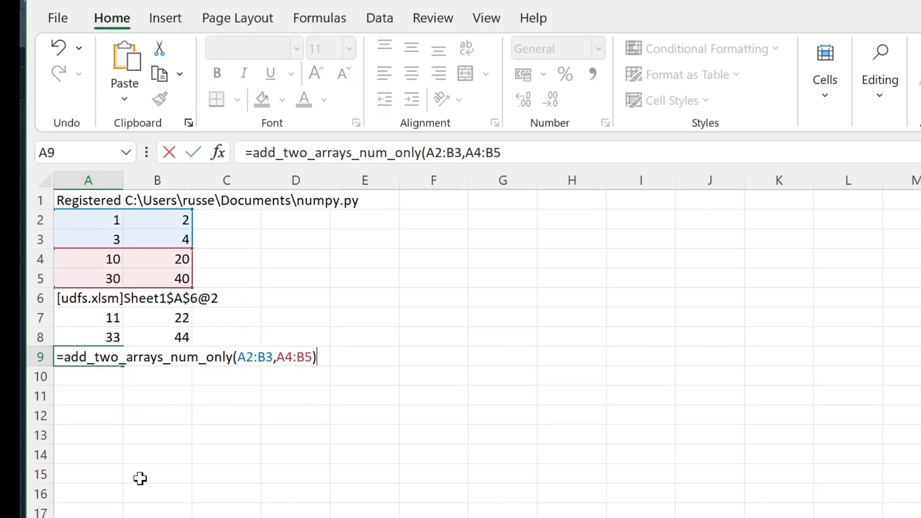
key("Return")
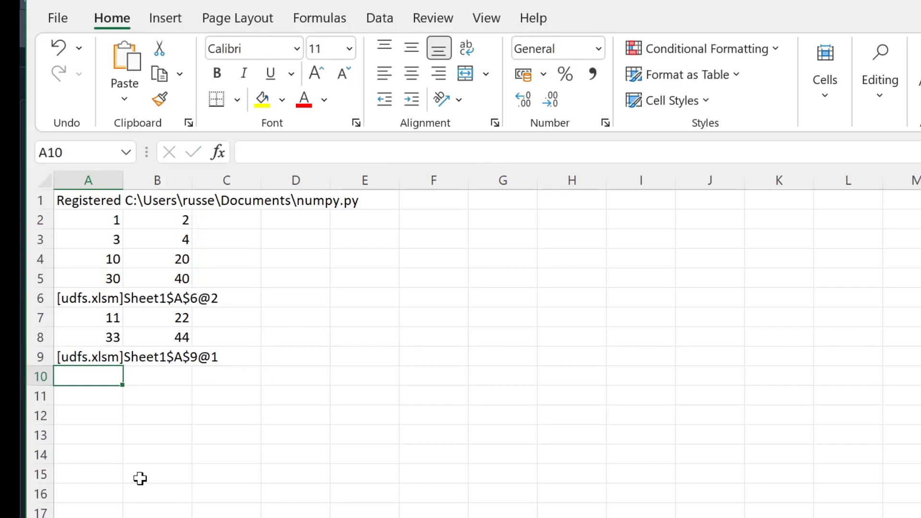
- Display the cached array from A9 by entering =ViewPyObject(A9) in A10
type("=view")
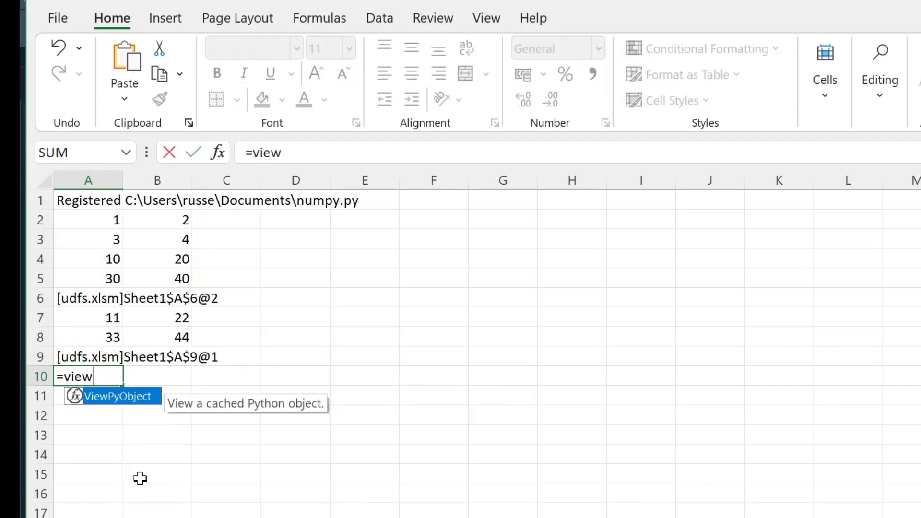
key("Tab")
key("Up")
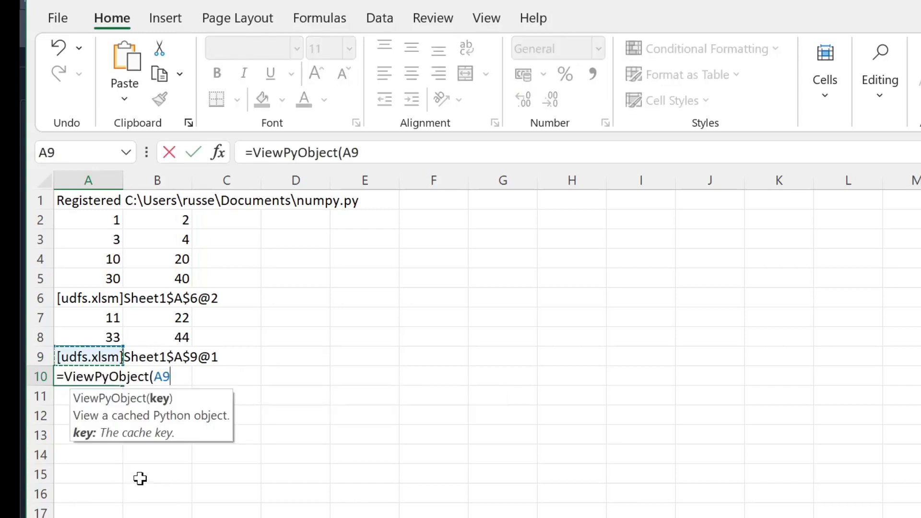
type(")")
key("Return")
key("Down")
key("Down")
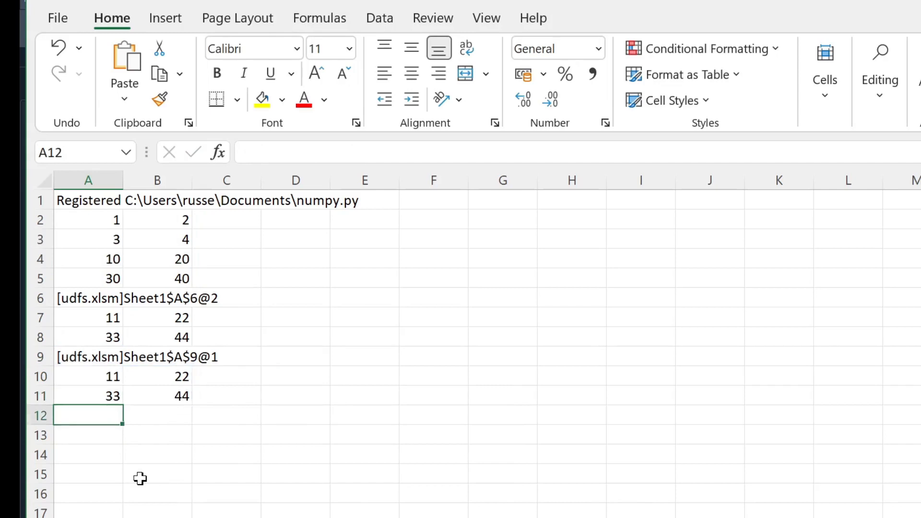
- Add the cached arrays from A6 and A9 by entering =add_two_arrays_from_handle(A6,A9) in A12
key("Up")
type("=add")
key("Down")
key("Down")
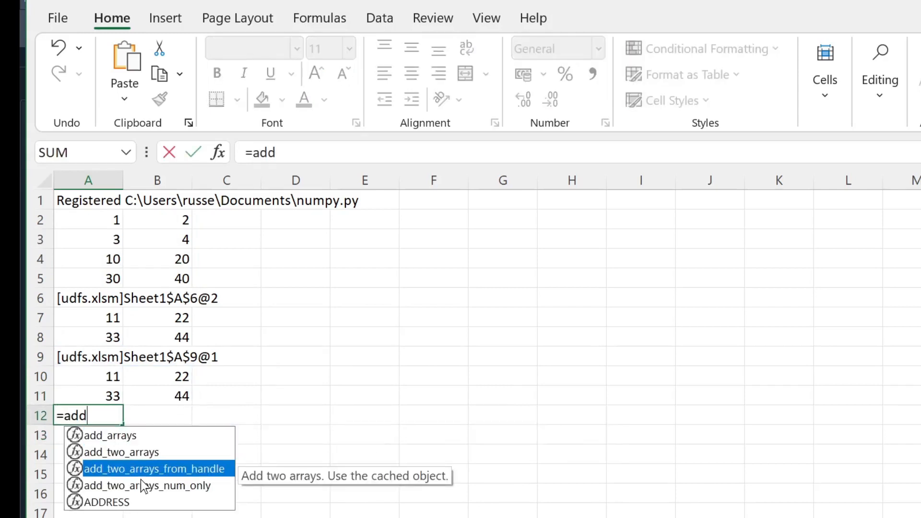
key("Tab")
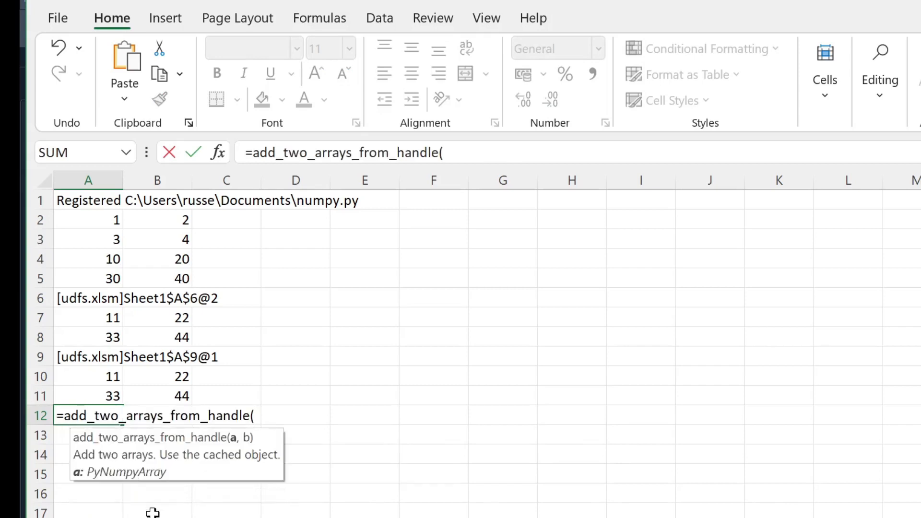
key("Up")
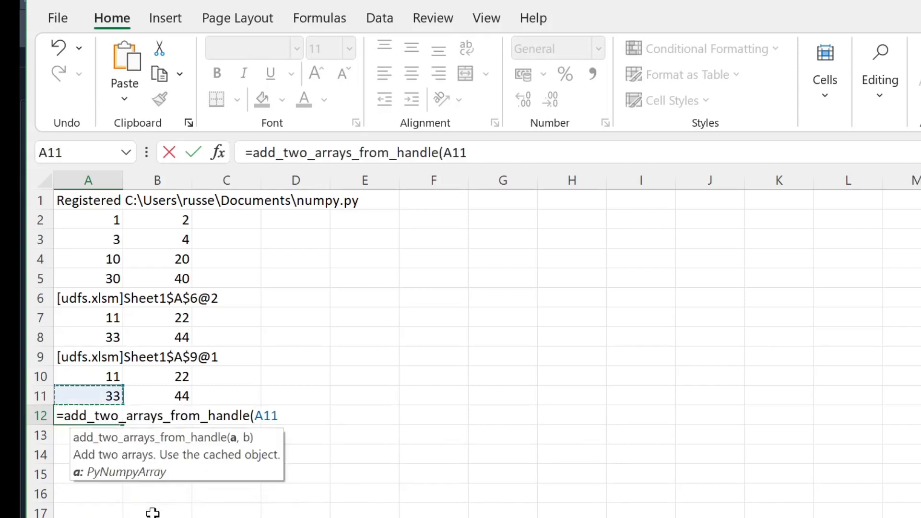
key("Up")
key("Up")
key("Up")
key("Up")
key("Up")
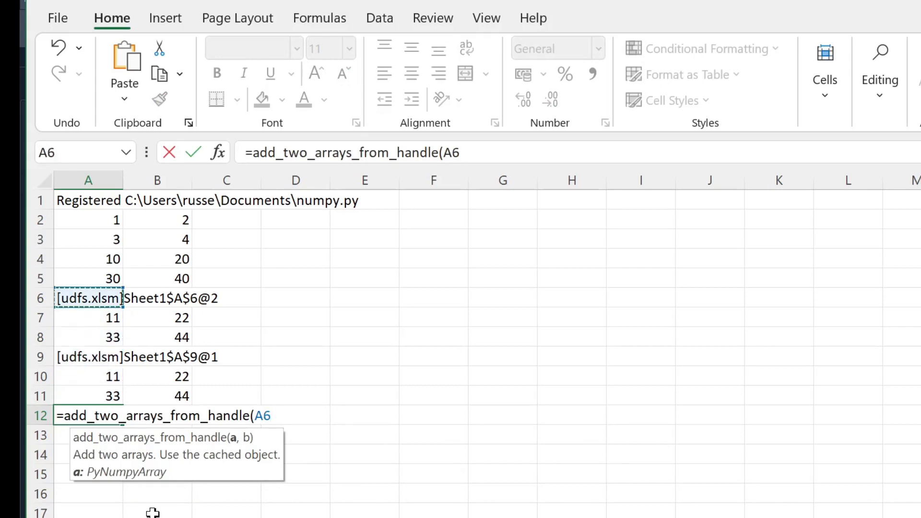
type(",")
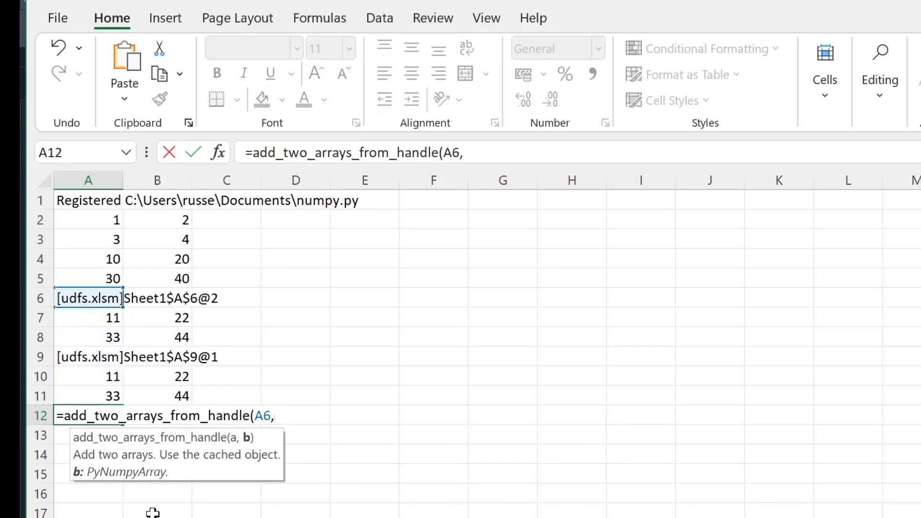
key("Up")
key("Up")
key("Up")
type(")")
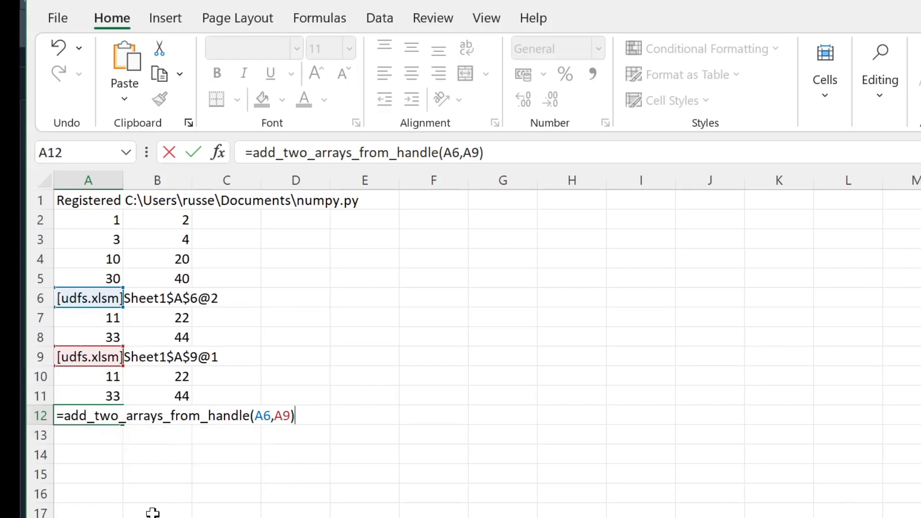
key("Return")
- Display the cached array from A12 by entering a ViewPyObject formula in A13
type("=view")
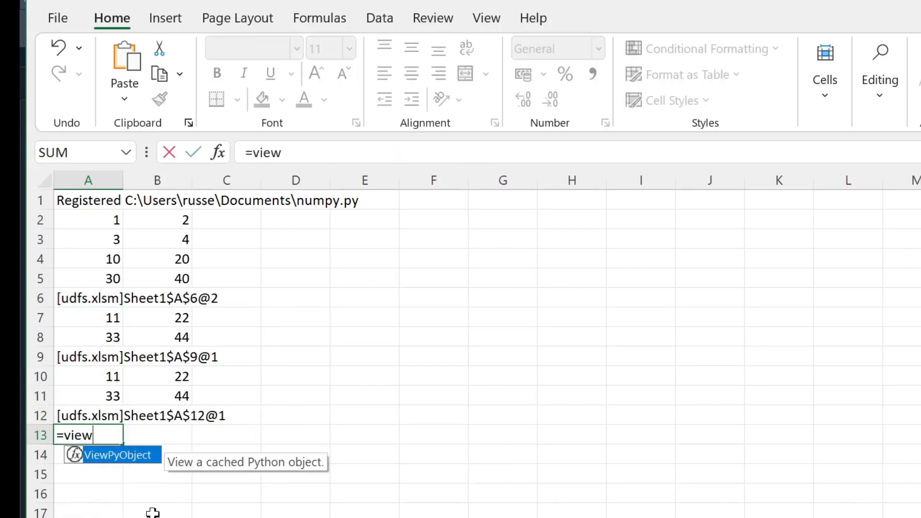
key("Tab")
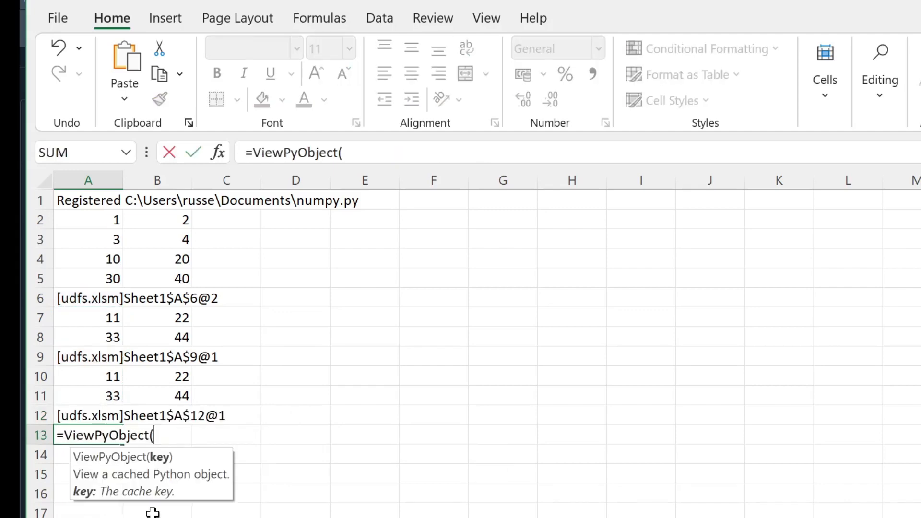
key("Up")
key("Return")
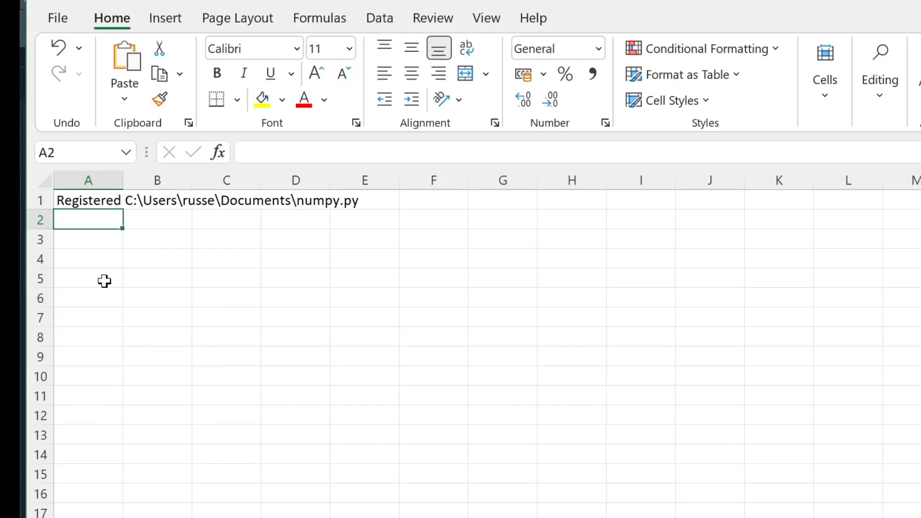
- Create a 3 by 3 array of random integers between 1 and 100 by entering =create_random_array(1,100,3,3) in A2
type("=cre")
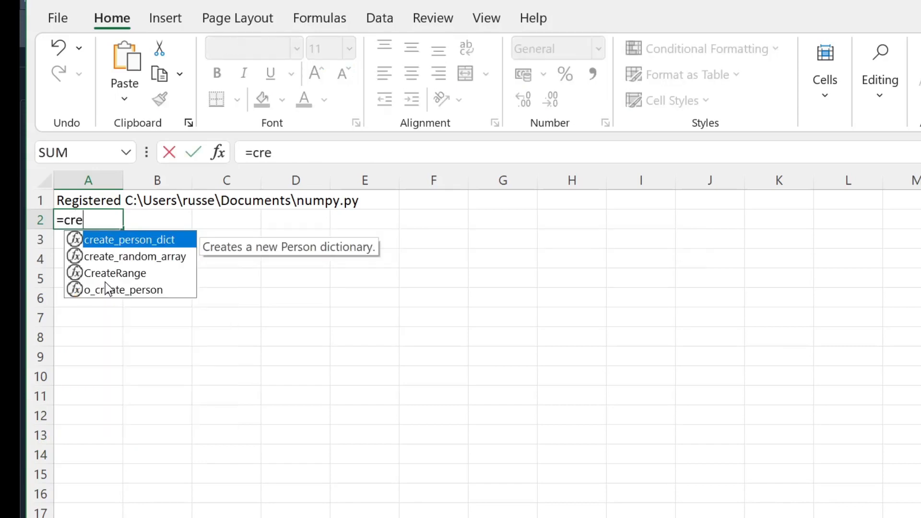
key("Down")
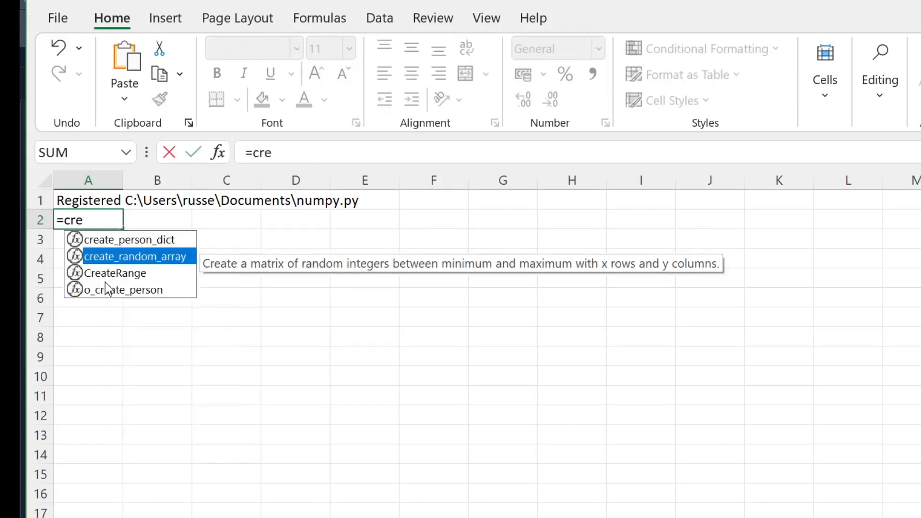
key("Tab")
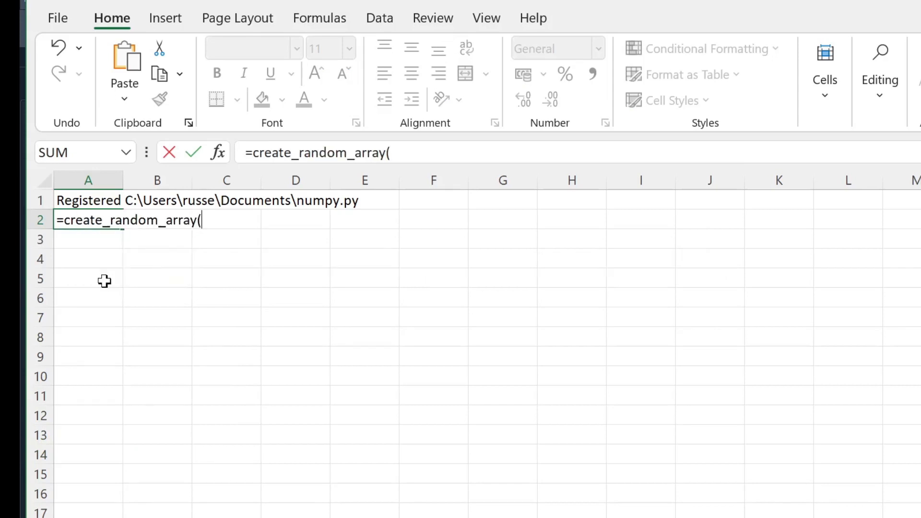
type("1,100,")
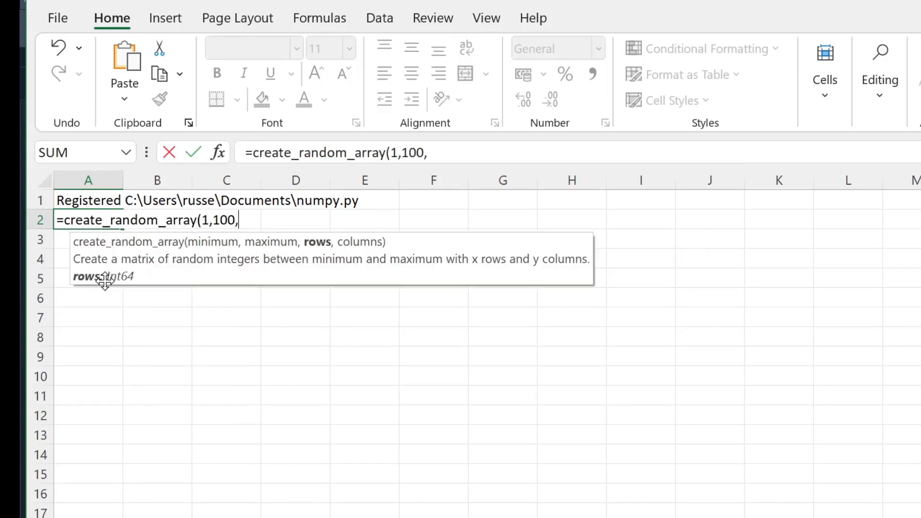
type("3,3)")
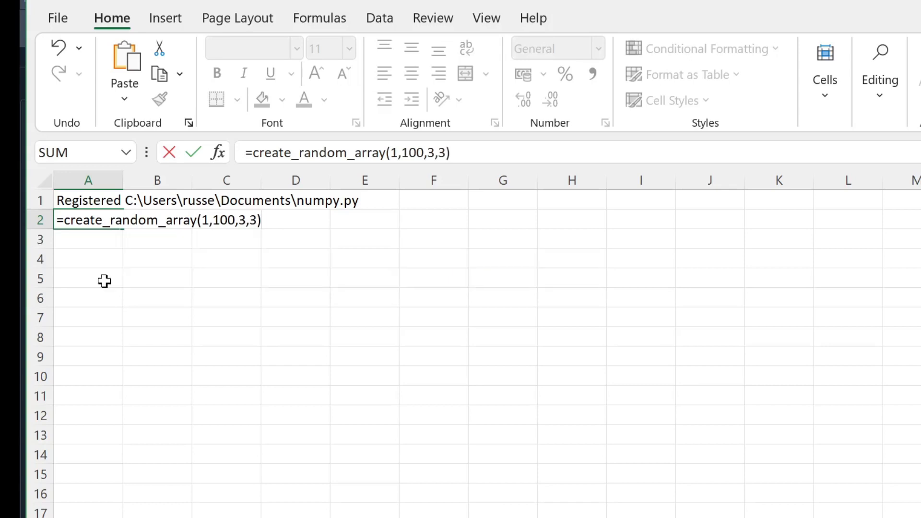
key("Return")
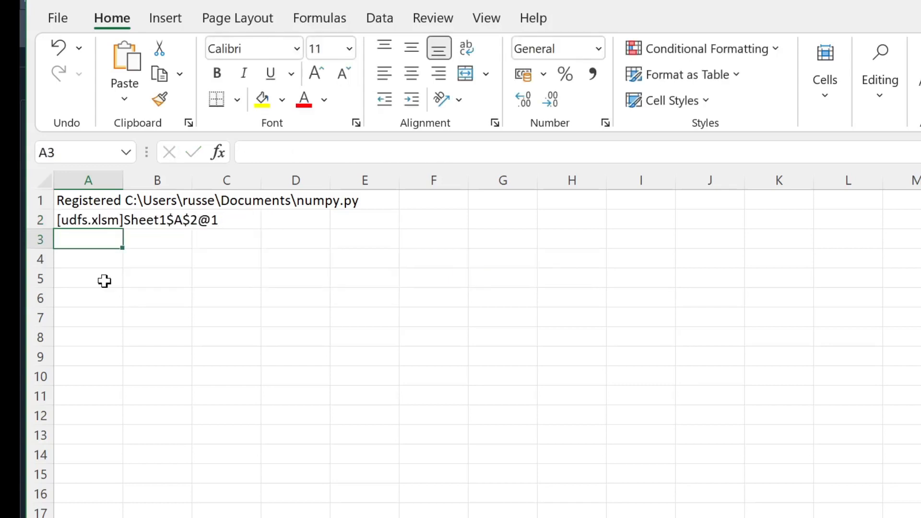
- Display the cached random array from A2 by entering =ViewPyObject(A2) in A3
type("=view")
key("Tab")
key("Up")
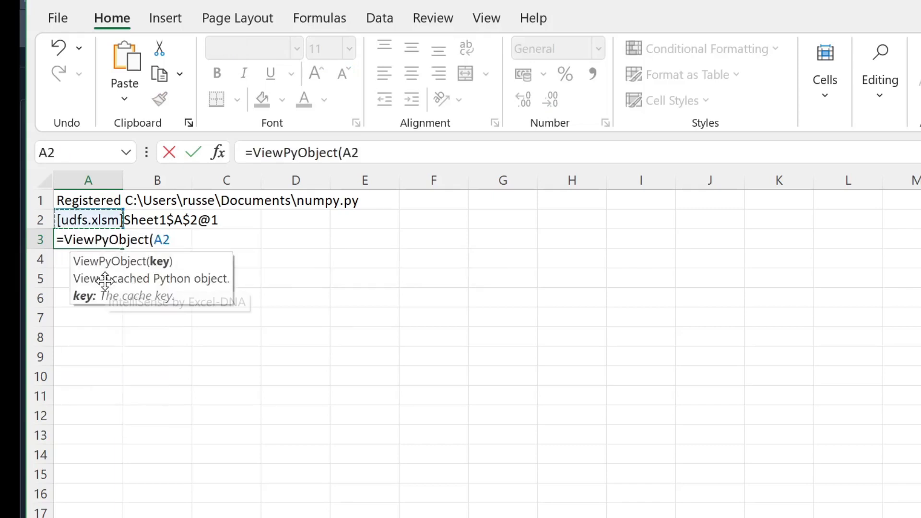
type(")")
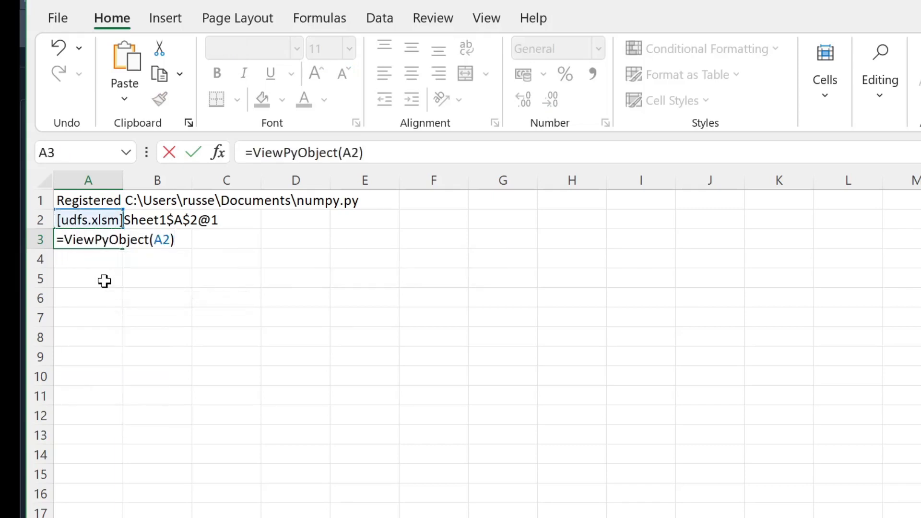
key("Return")
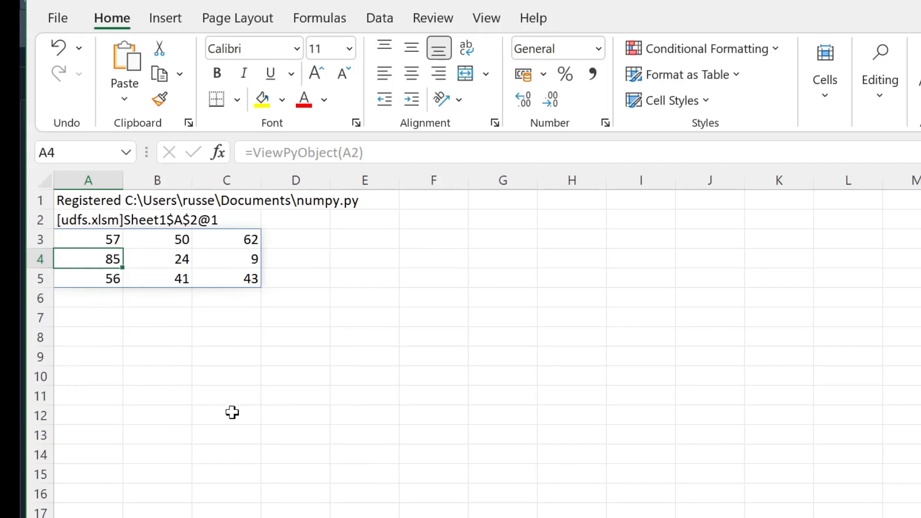
- Invert the cached random array by entering =invert_array_from_handle(A2) in A6
left_click(99, 296)
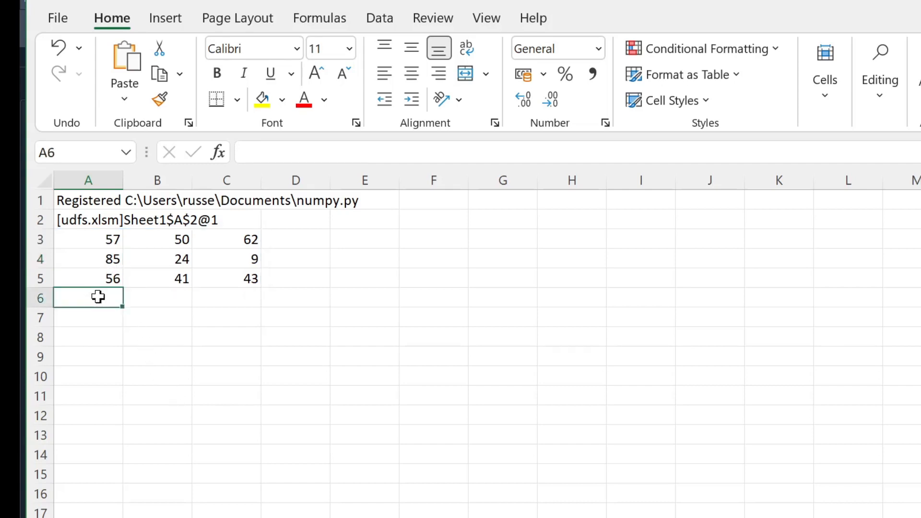
type("=in")
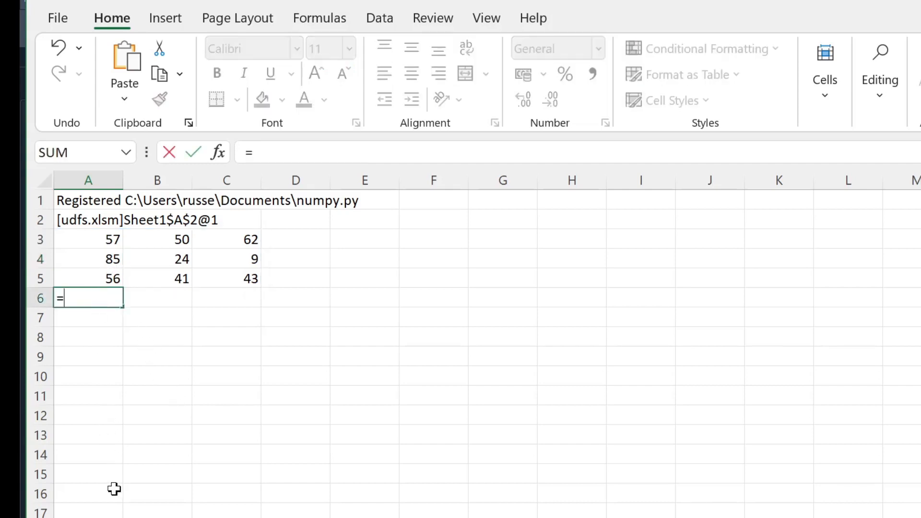
key("Down")
key("Down")
key("Down")
key("Down")
key("Down")
key("Down")
key("Down")
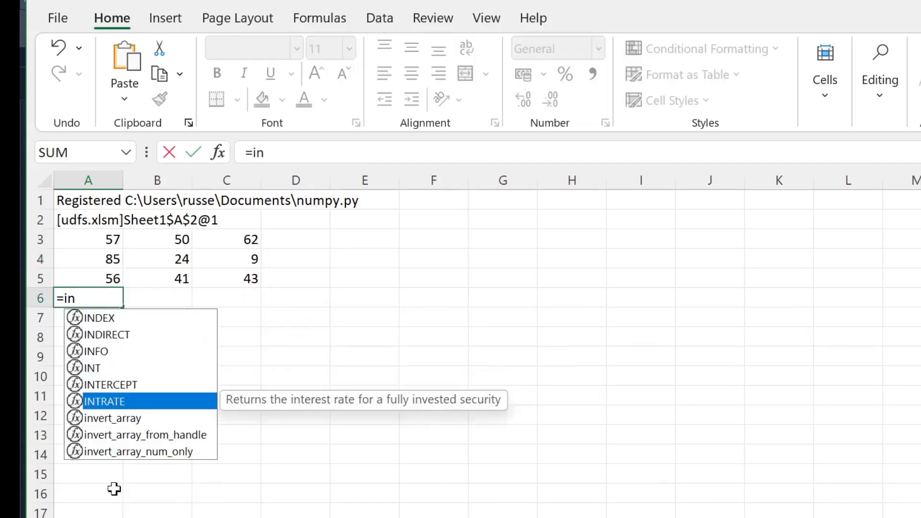
key("Tab")
key("Up")
key("Up")
key("Up")
key("Up")
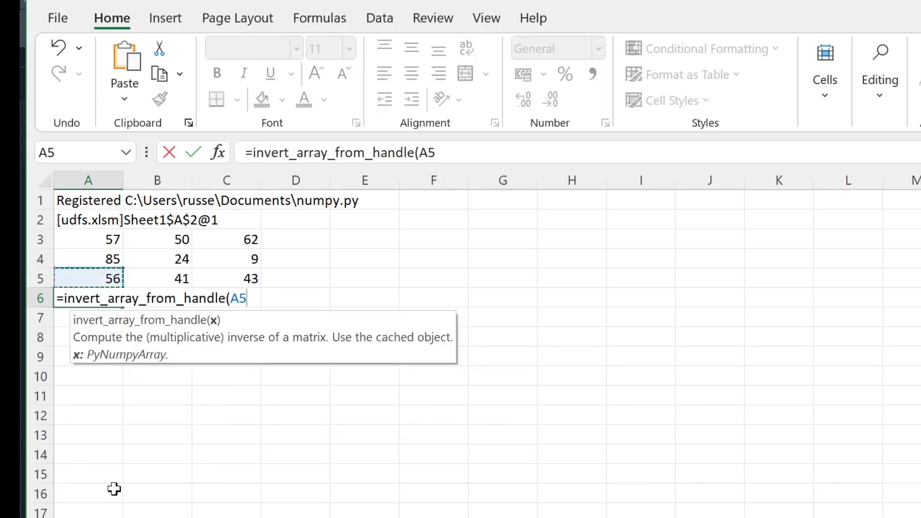
type(")")
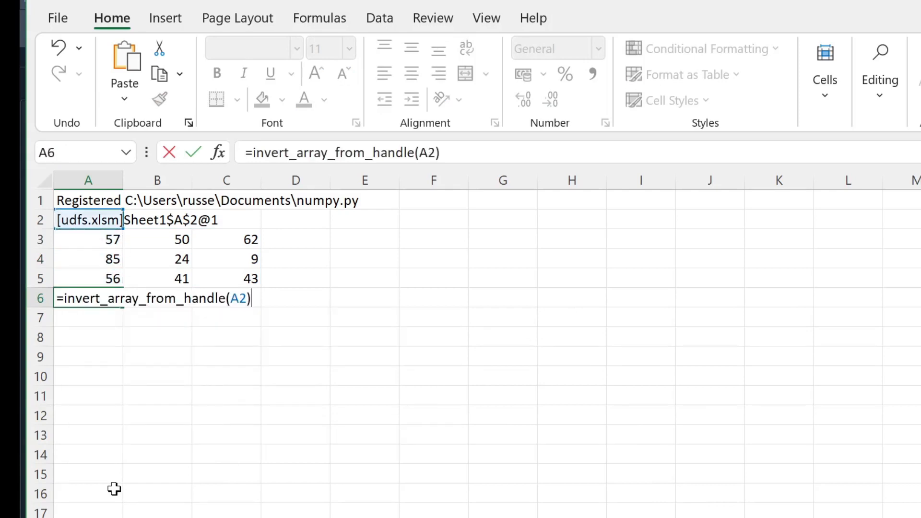
key("Return")
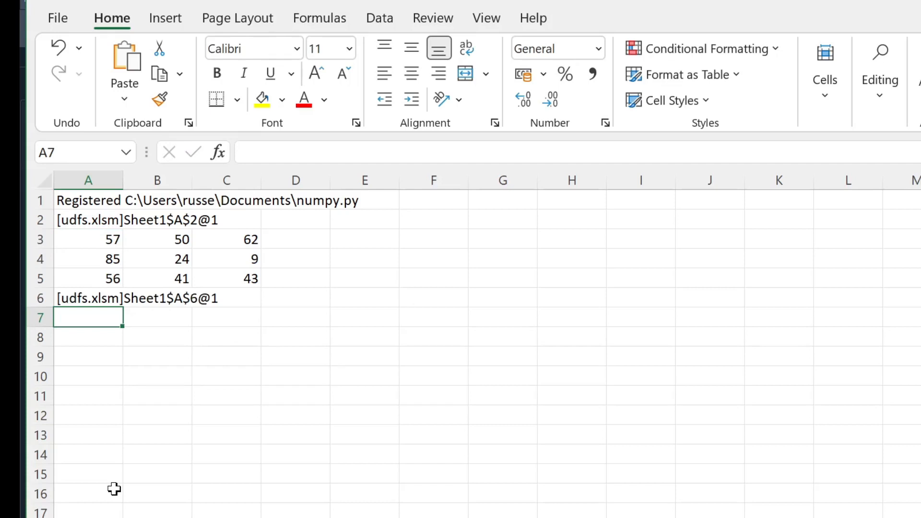
- Display the cached inverse from A6 by entering =ViewPyObject(A6) in A7
type("=view")
key("Tab")
key("Up")
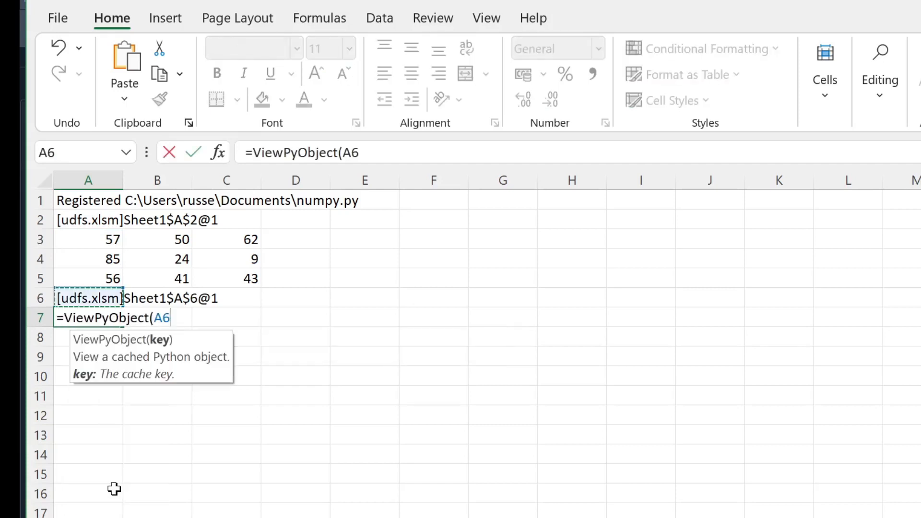
type(")")
key("Return")
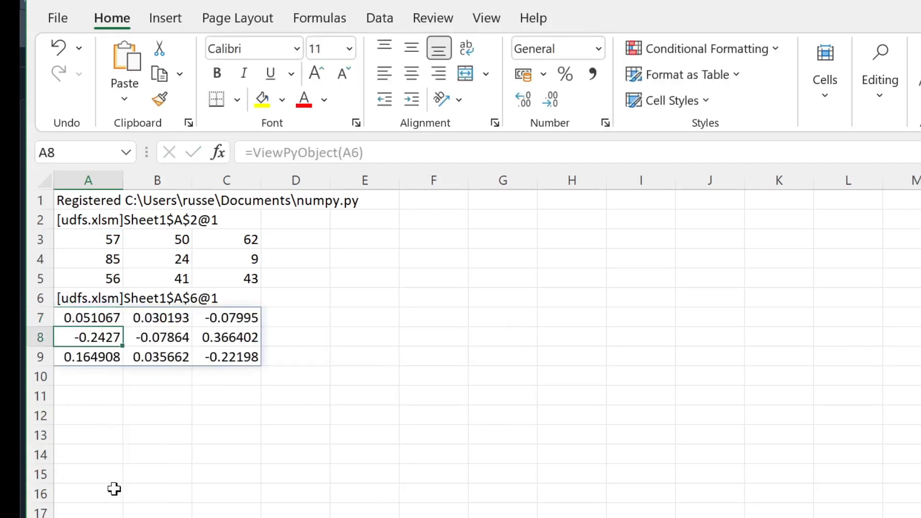
- Invert the displayed random array in A3:C5 by entering =invert_array_num_only(A3#) in A10
key("Down")
key("Down")
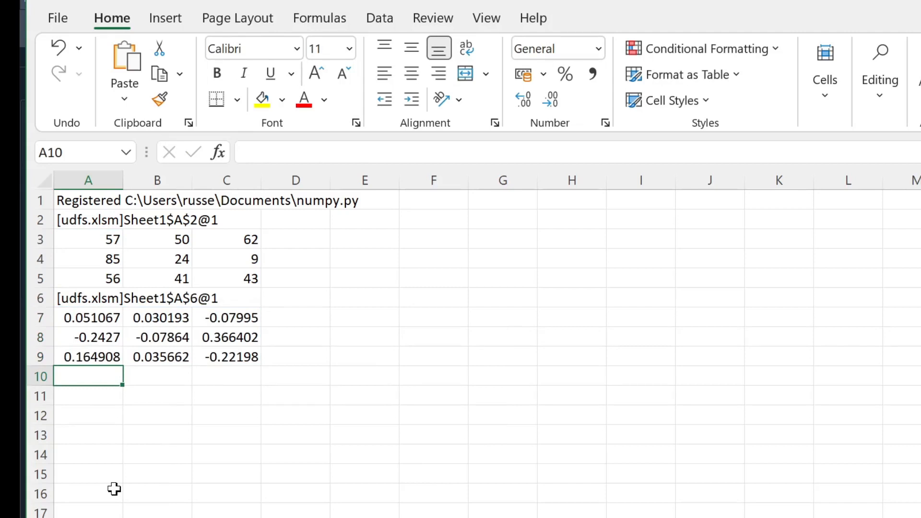
type("=inv")
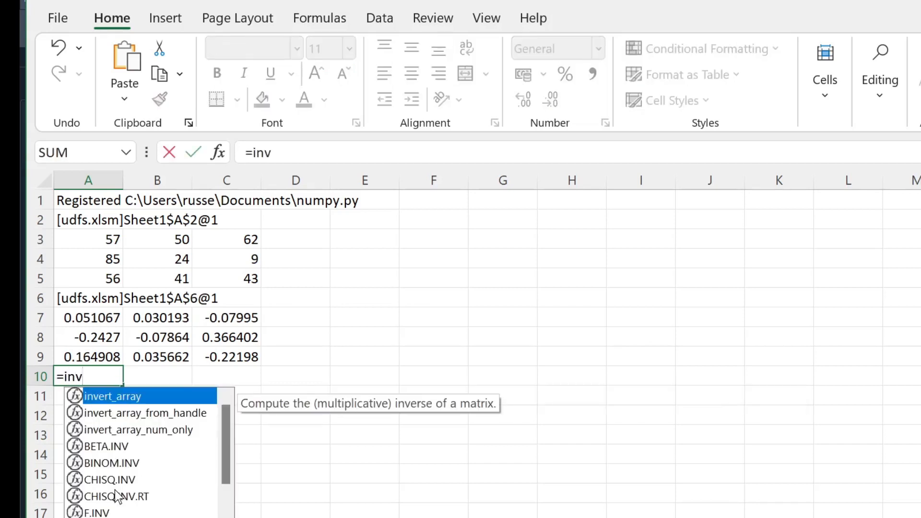
key("Down")
key("Down")
key("Tab")
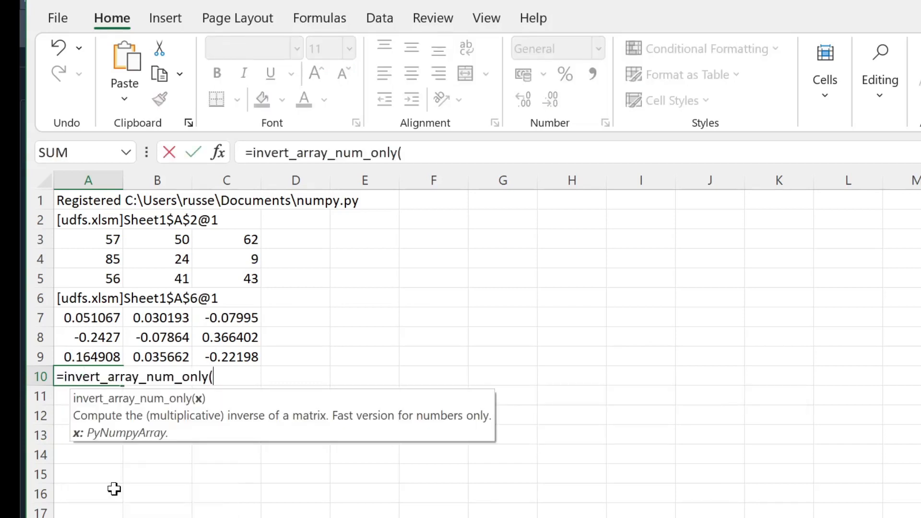
key("Up")
key("Up")
key("Up")
key("Up")
key("Up")
key("Up")
key("Up")
key("shift+Down")
key("shift+Down")
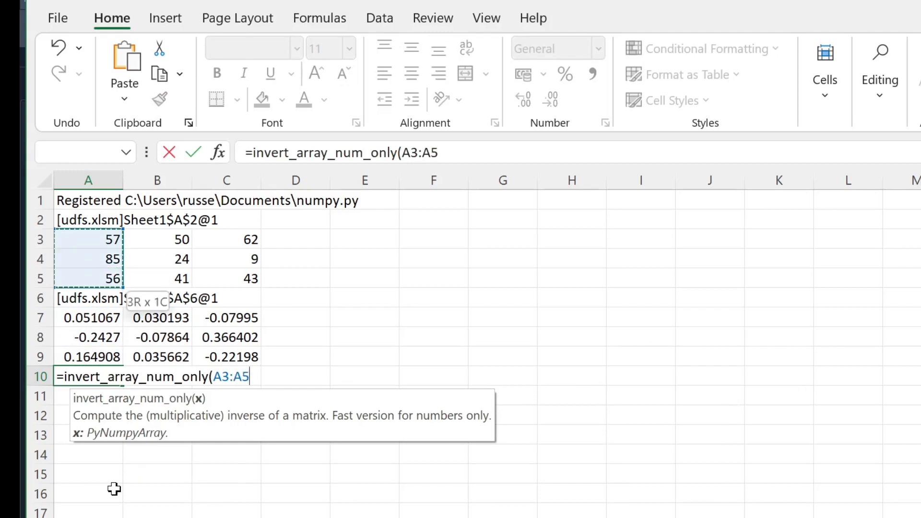
key("shift+Right")
key("shift+Right")
type(")")
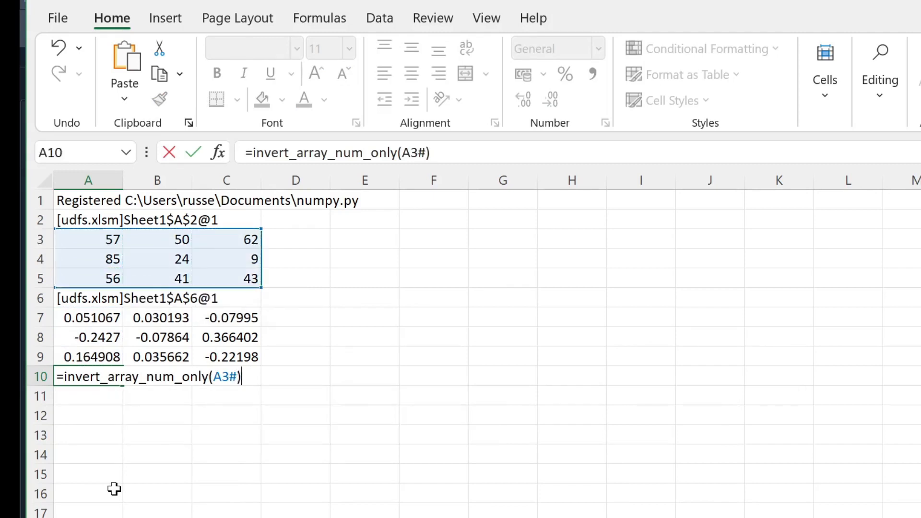
key("Return")
- Display the cached inverse from A10 by entering a ViewPyObject formula for it in A11
type("=view")
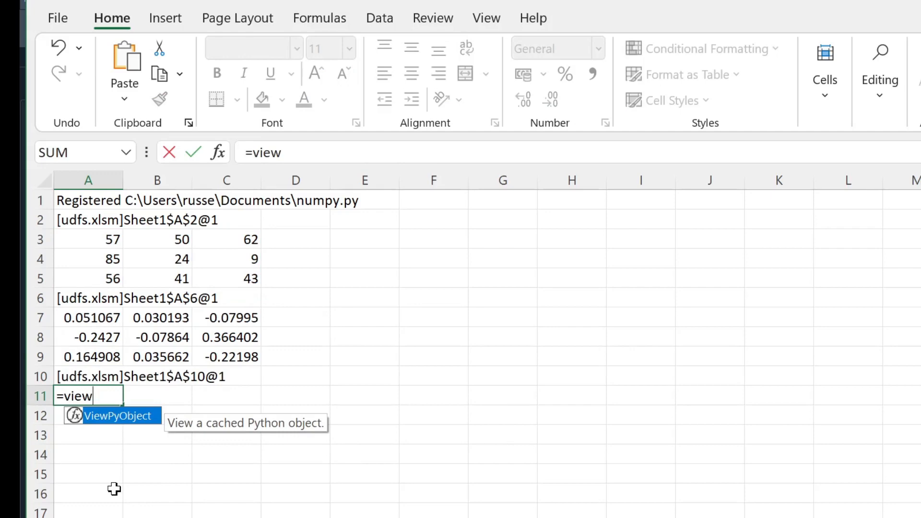
key("Tab")
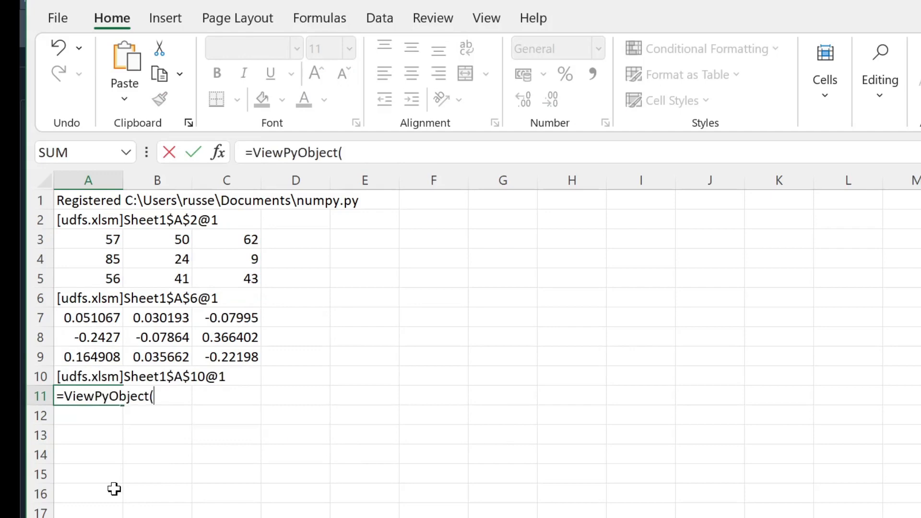
key("Up")
type(")")
key("Return")
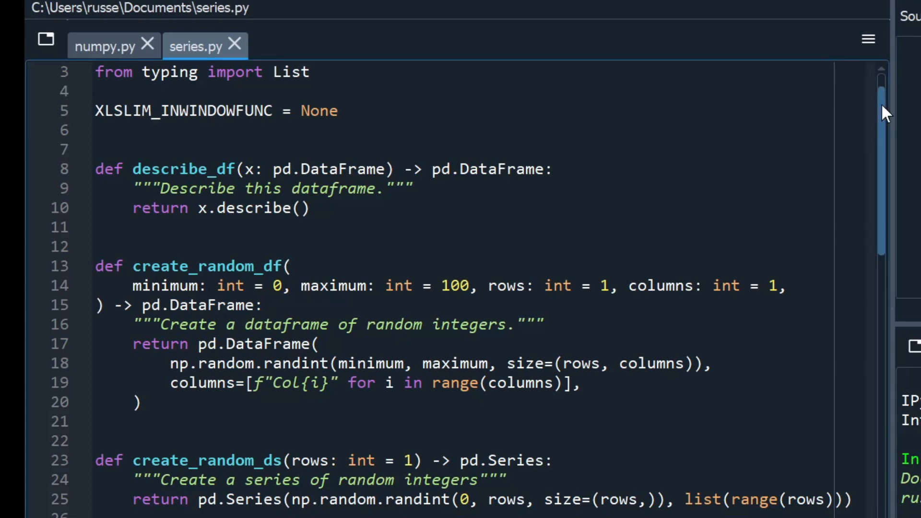
- Switch to Excel and register series.py from the Documents folder by entering a RegisterPyModule formula with its full path in A1
left_click_drag(881, 103, 878, 200)
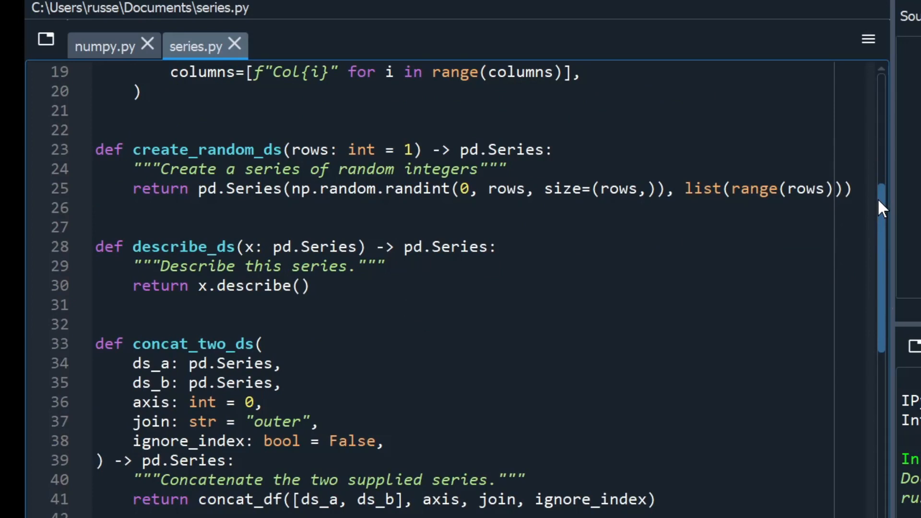
left_click_drag(878, 201, 885, 226)
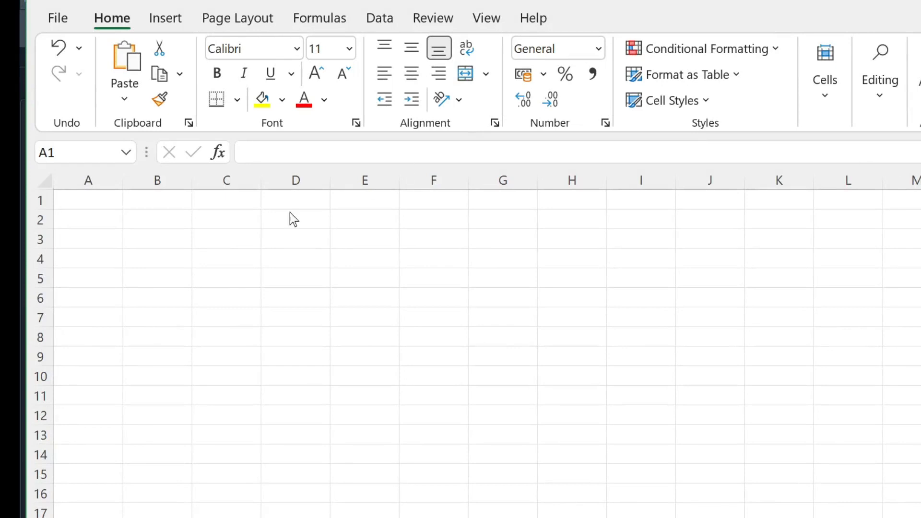
left_click(110, 203)
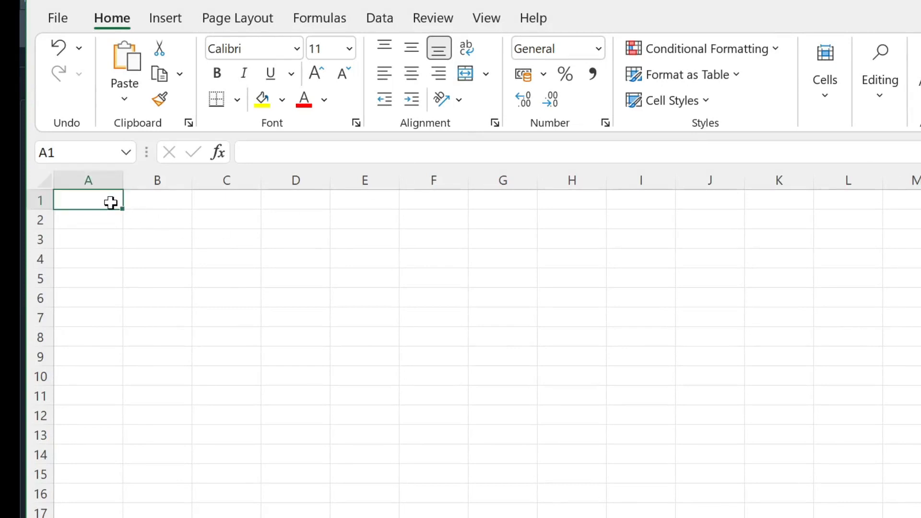
type("=Reg")
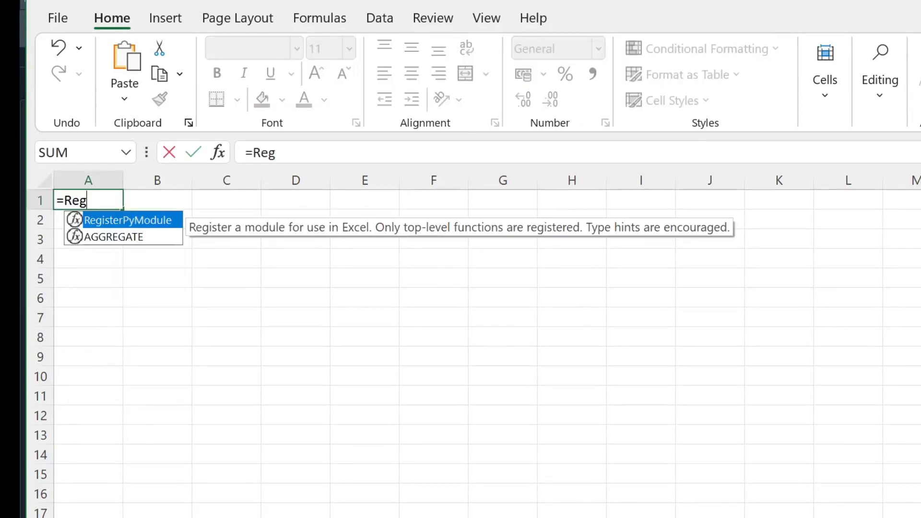
key("Tab")
type("\"")
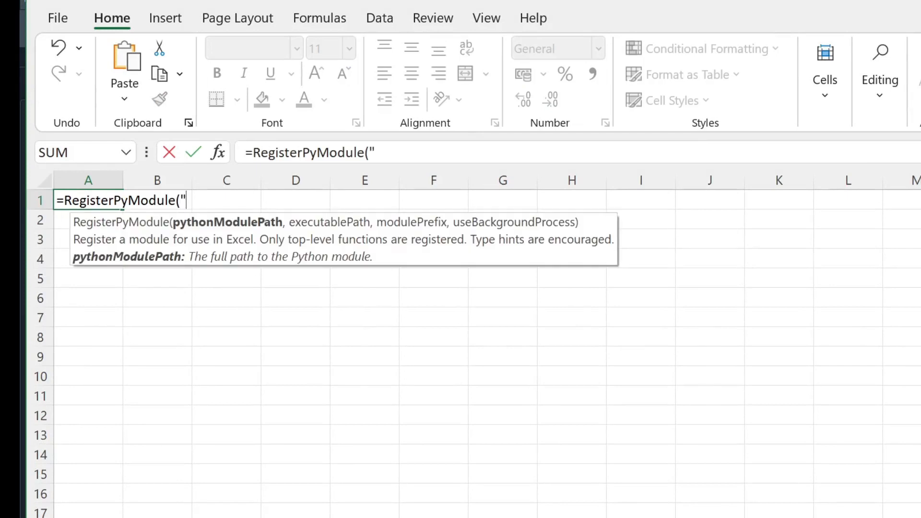
type("C:\\Users\\russe\\Documents\\series.py")
type("\")")
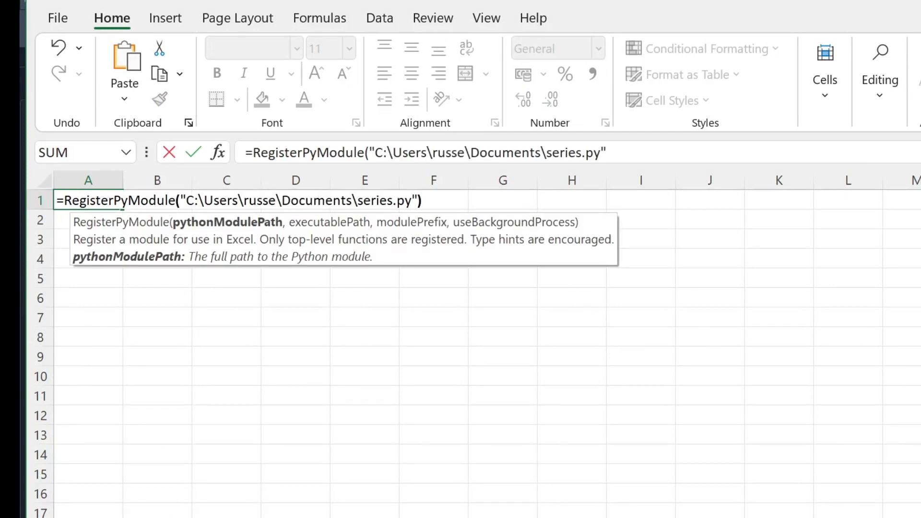
key("Return")
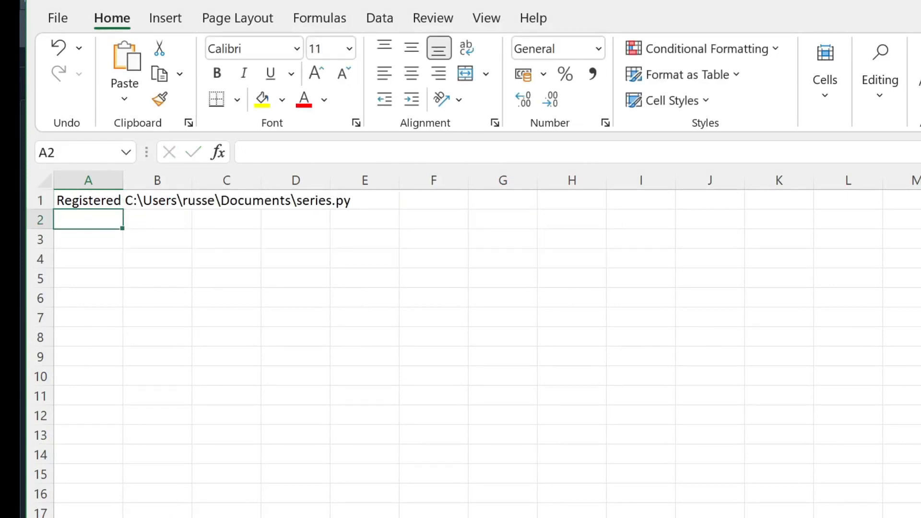
- Enter the index values 1, 2, 3 and 4 in cells A2 to A5
type("1")
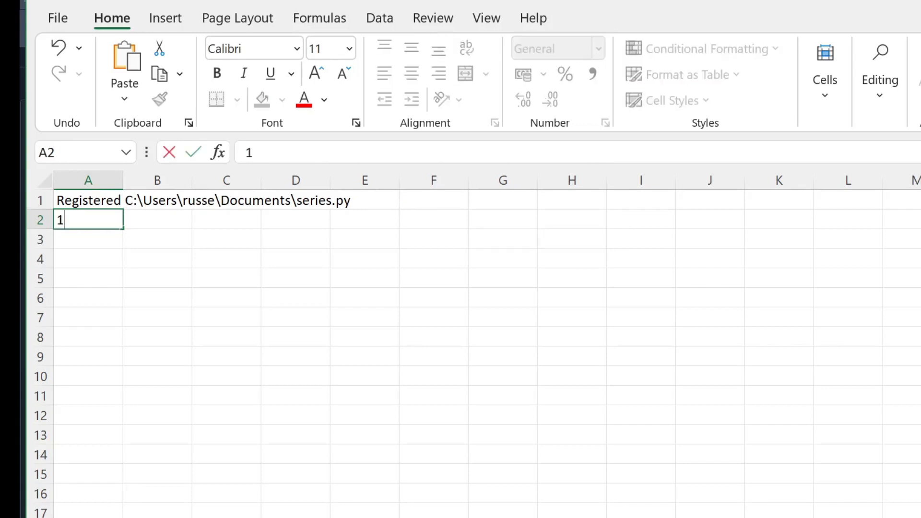
key("Return")
type("2")
key("Return")
type("3")
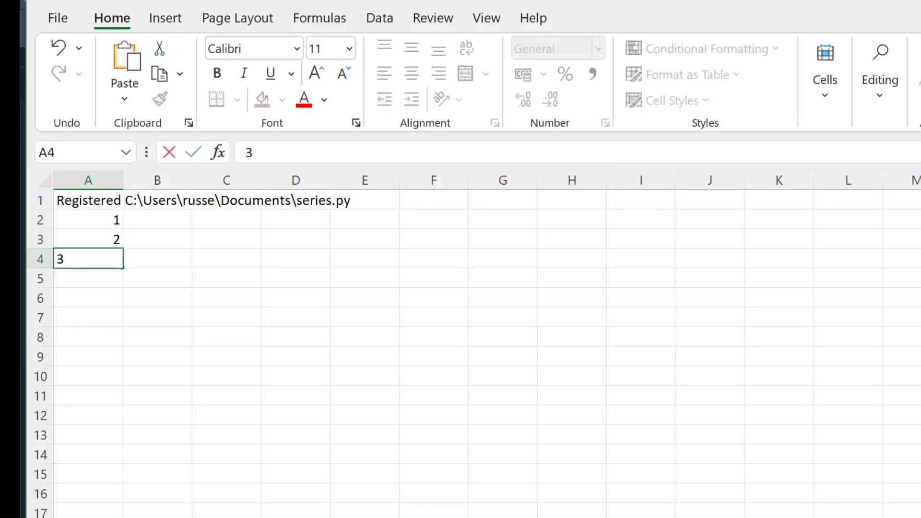
key("Return")
type("4")
key("Up")
key("Up")
key("Up")
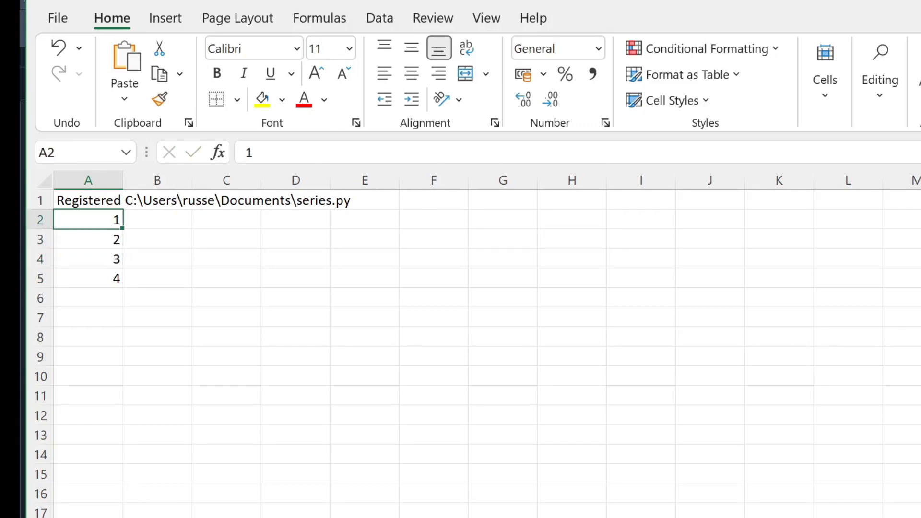
- Enter the series values 100, 200, 300 and 400 in cells B2 to B5
key("Right")
type("100")
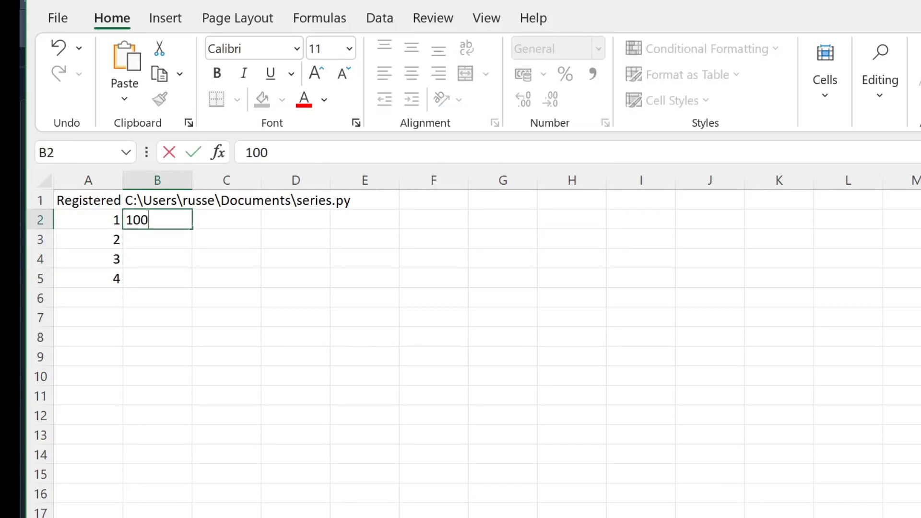
key("Return")
type("200")
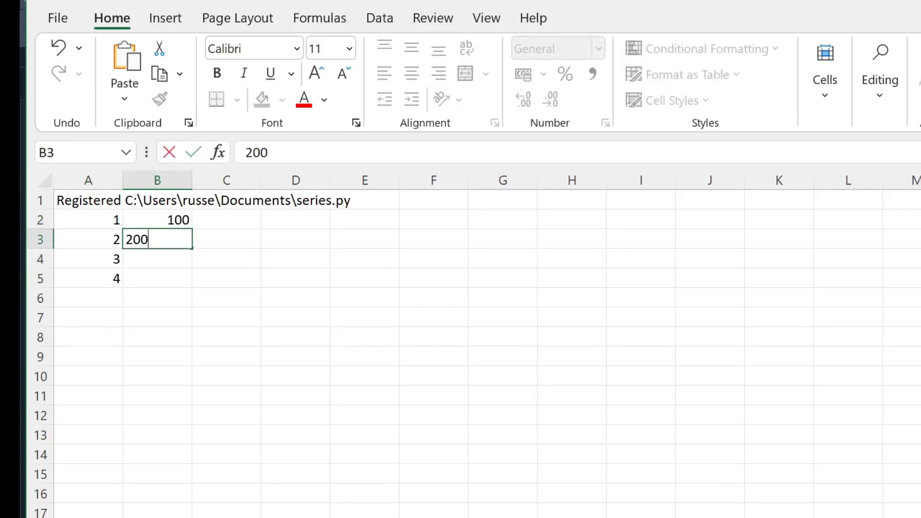
key("Return")
type("300")
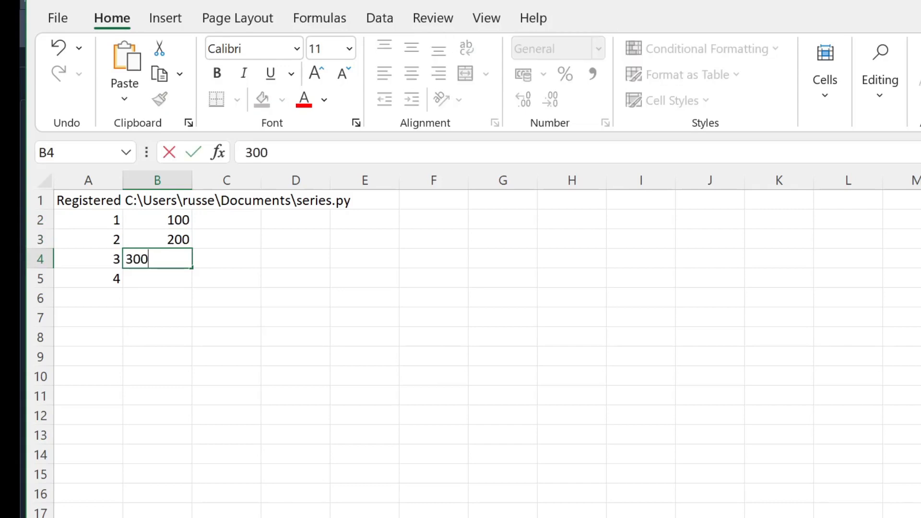
key("Return")
type("400")
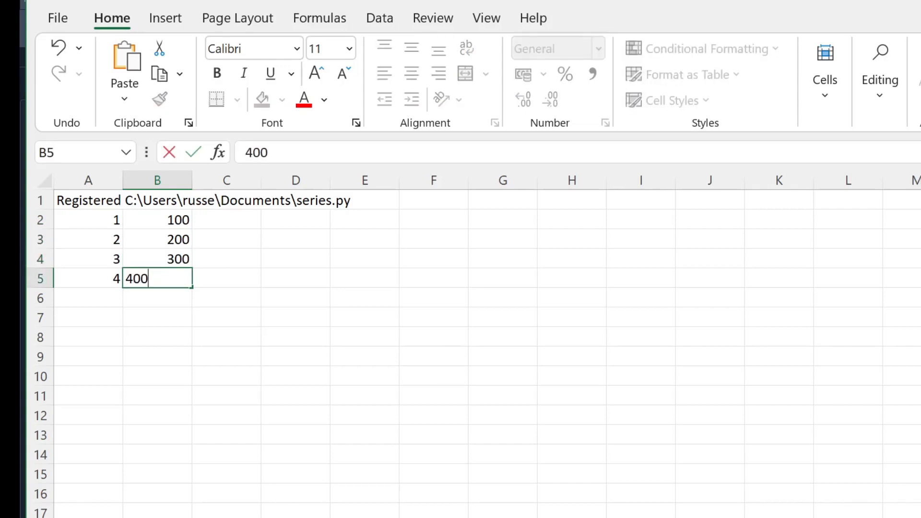
key("Return")
- Describe the series in A2:B5 by entering =describe_ds(A2:B5) in A6
key("Left")
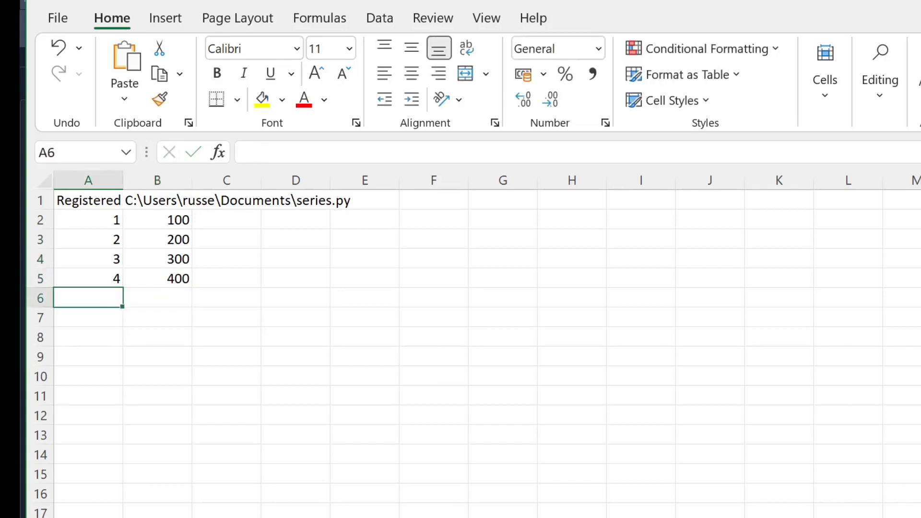
type("=desc")
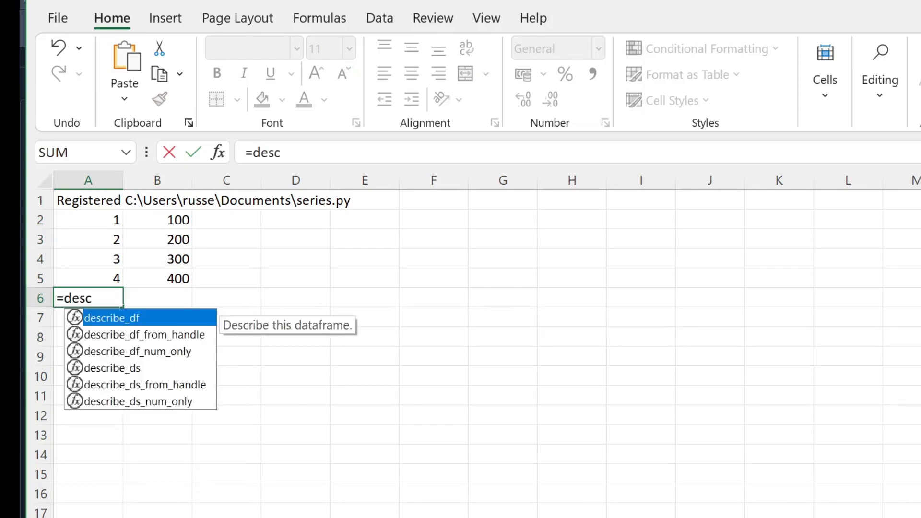
key("Down")
key("Down")
key("Down")
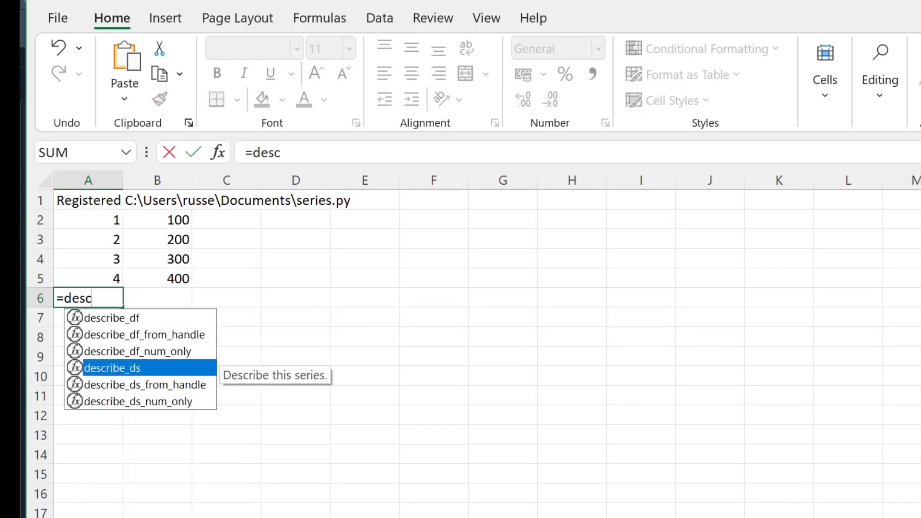
key("Tab")
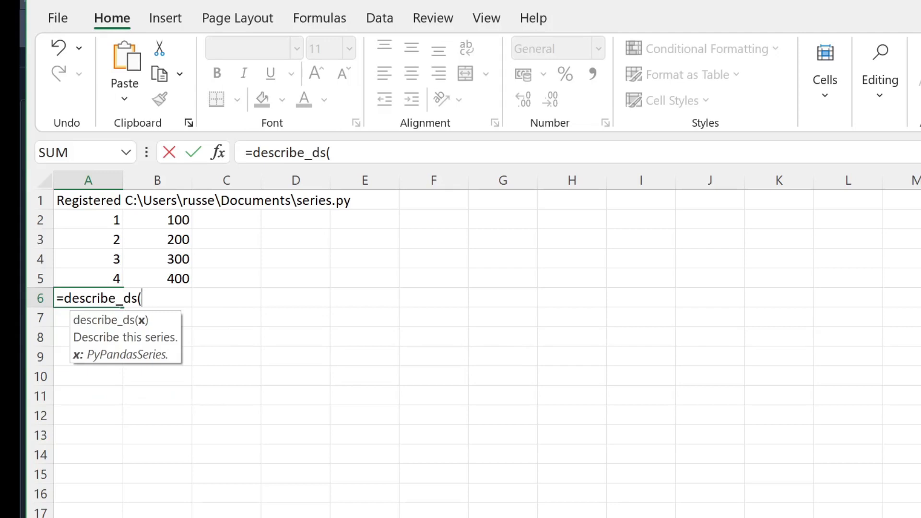
key("Up")
key("Up")
key("Up")
key("Up")
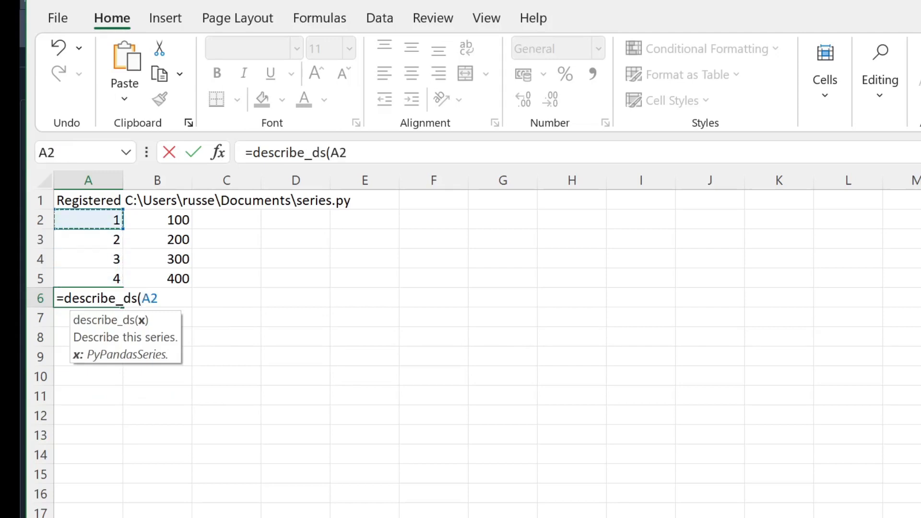
key("shift+Down")
key("shift+Down")
key("shift+Down")
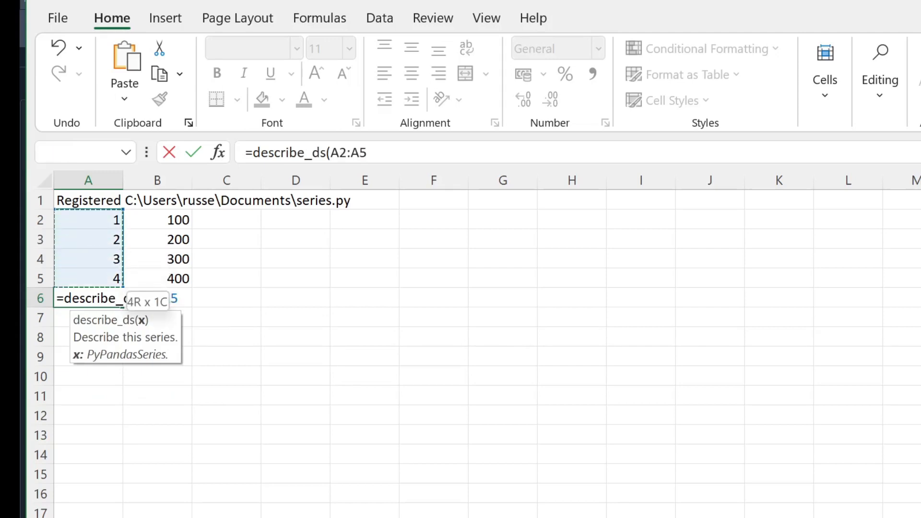
key("shift+Right")
type(")")
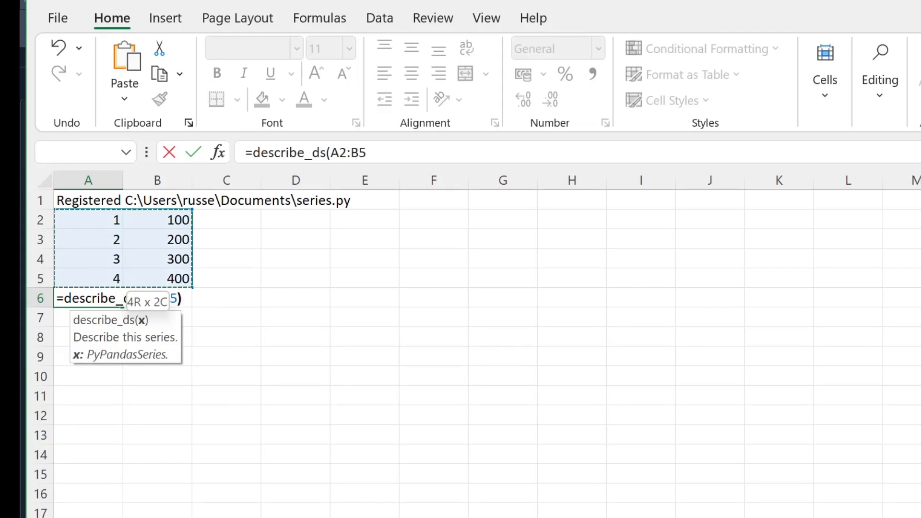
key("Return")
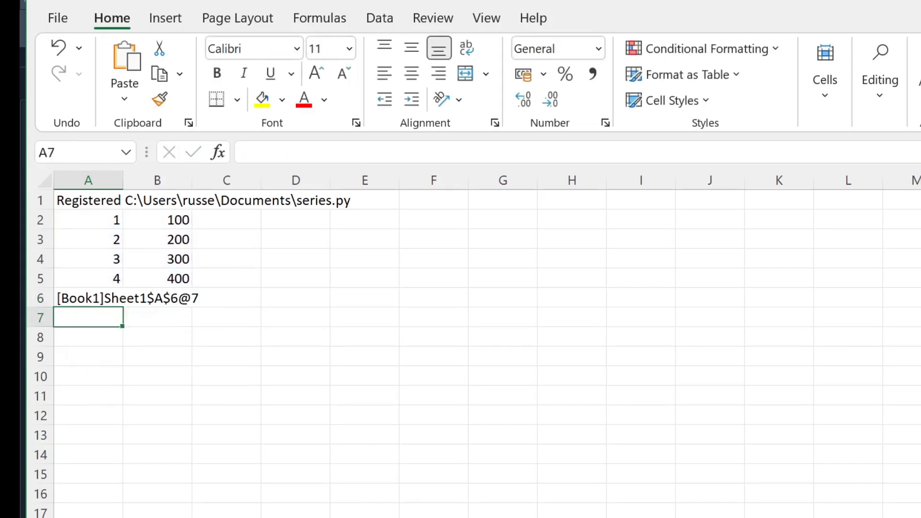
- Display the cached series description from A6 by entering =ViewPyObject(A6) in A7
type("=view")
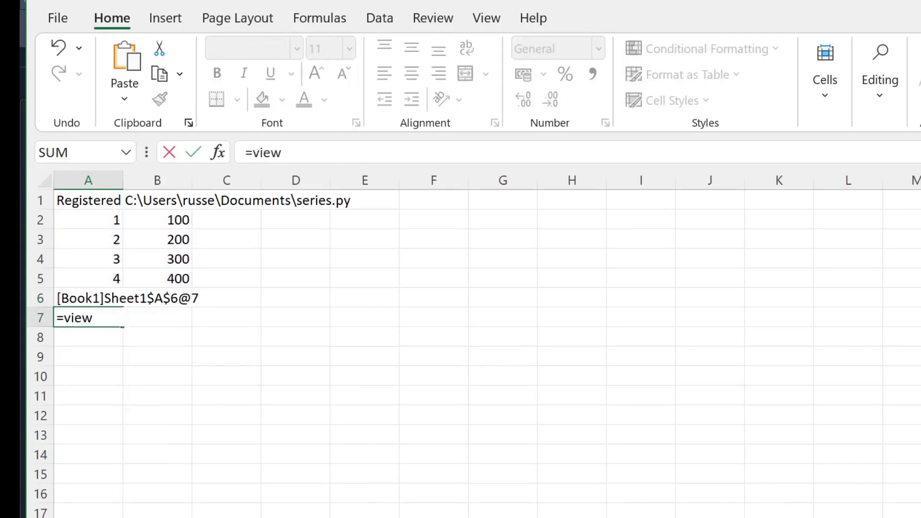
key("Tab")
key("Up")
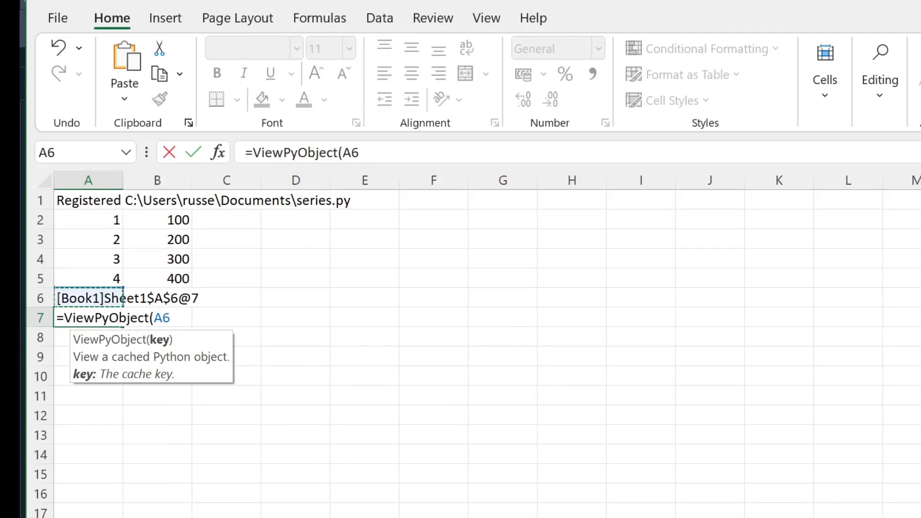
type(")")
key("Return")
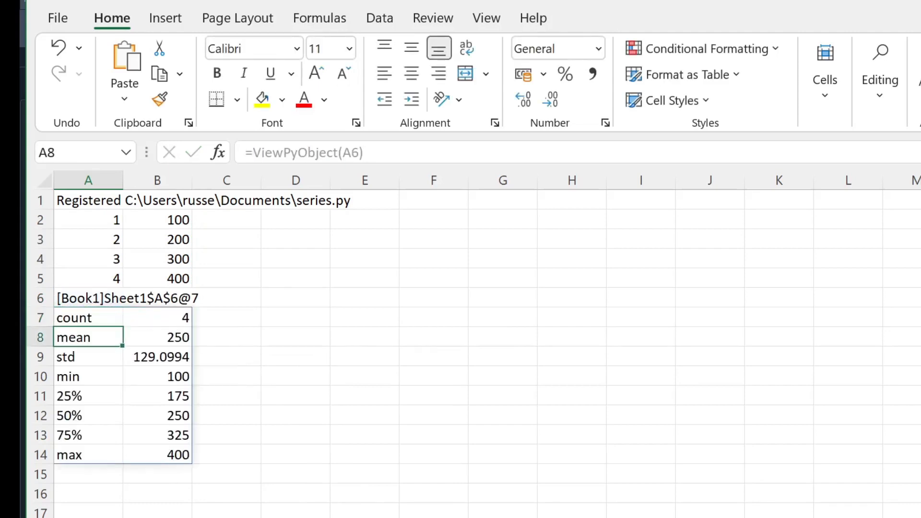
- Set the first series value in B2 to 1000 to recalculate the description
key("Up")
key("Up")
key("Right")
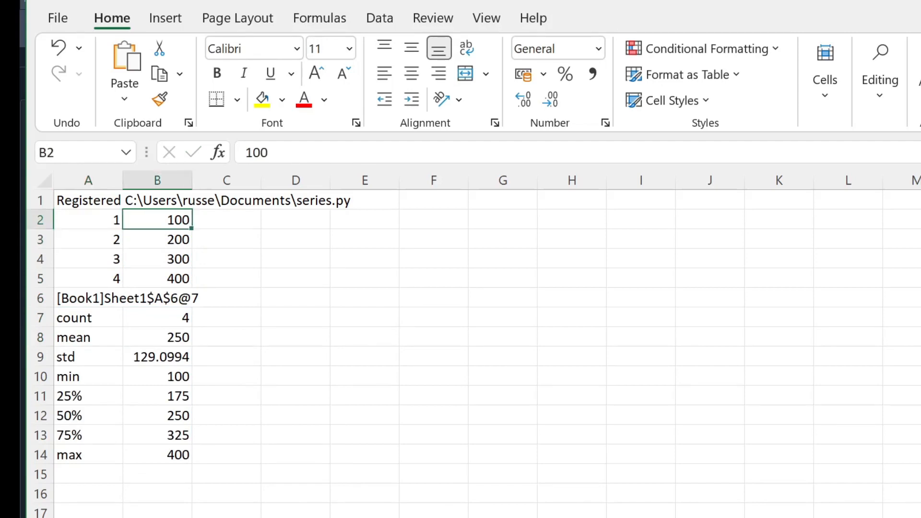
type("1000")
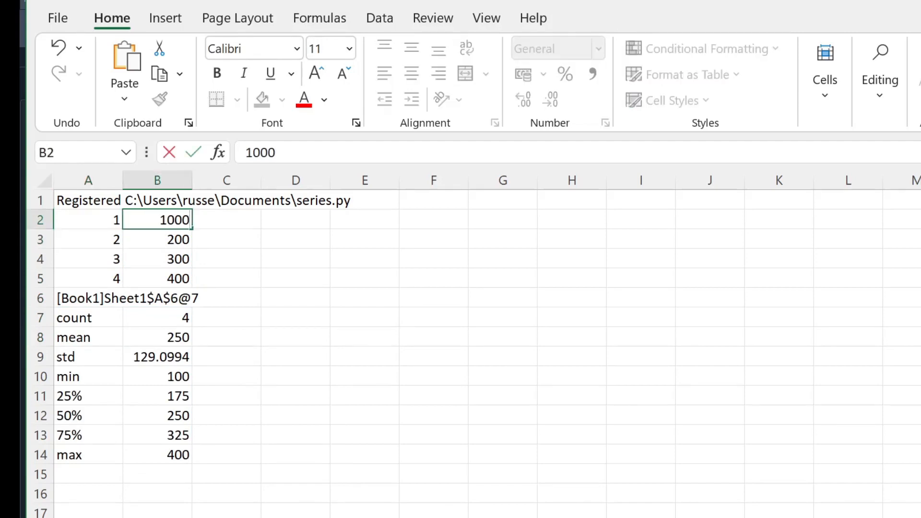
key("Return")
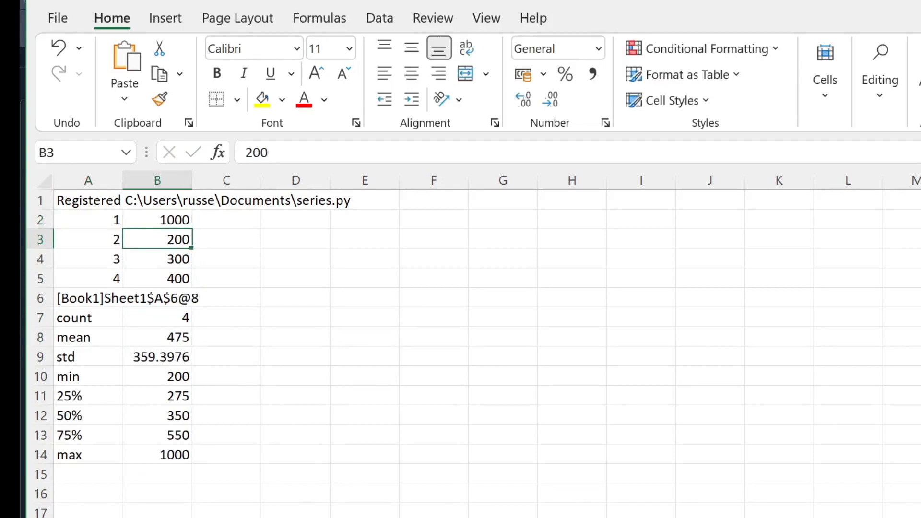
- Restore the first series value in B2 to 100
key("Up")
type("100")
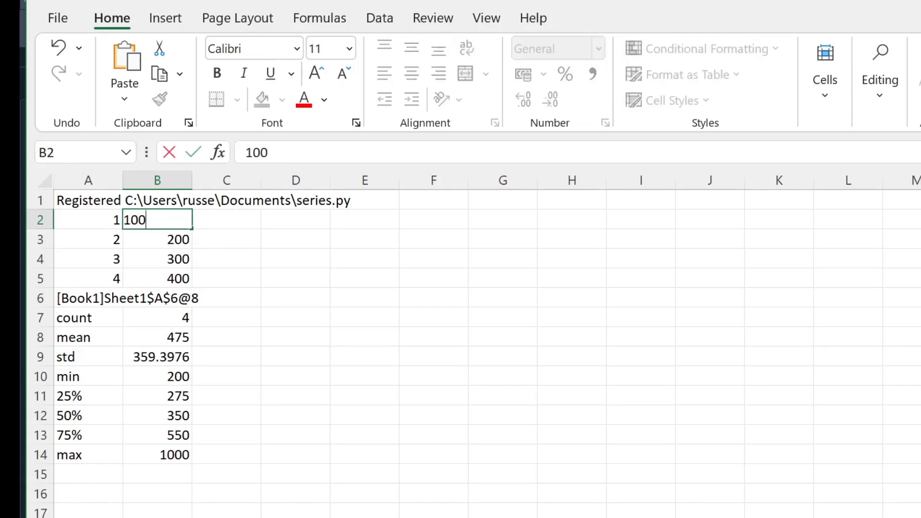
key("Return")
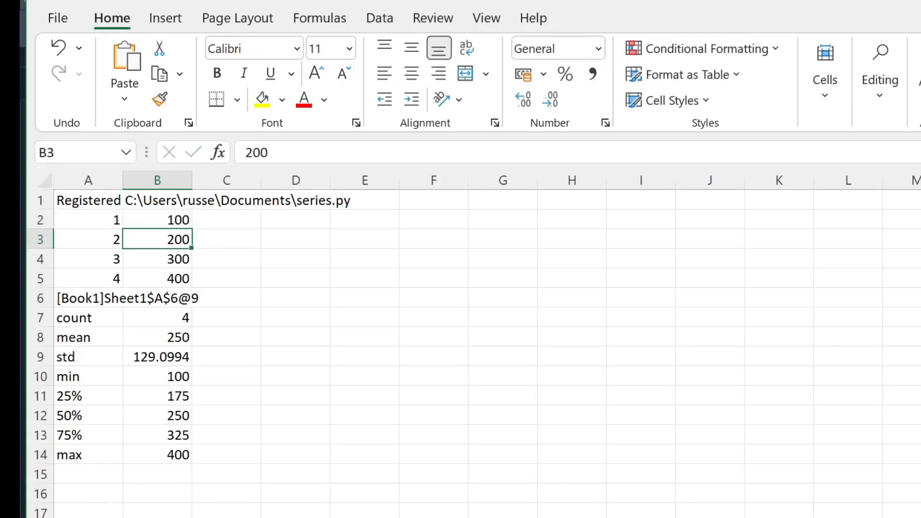
- Change the formula in A6 to the numbers-only version, =describe_ds_num_only(A2:B5)
key("Down")
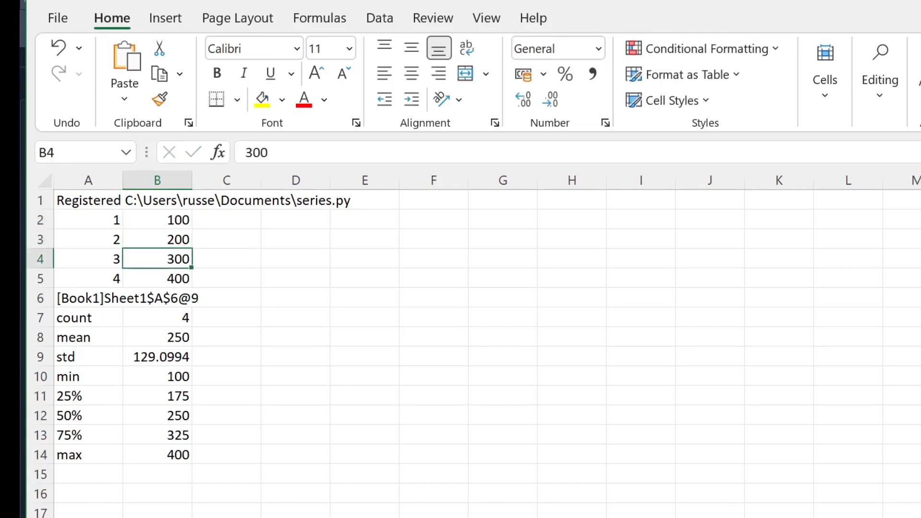
key("Down")
key("Down")
key("Left")
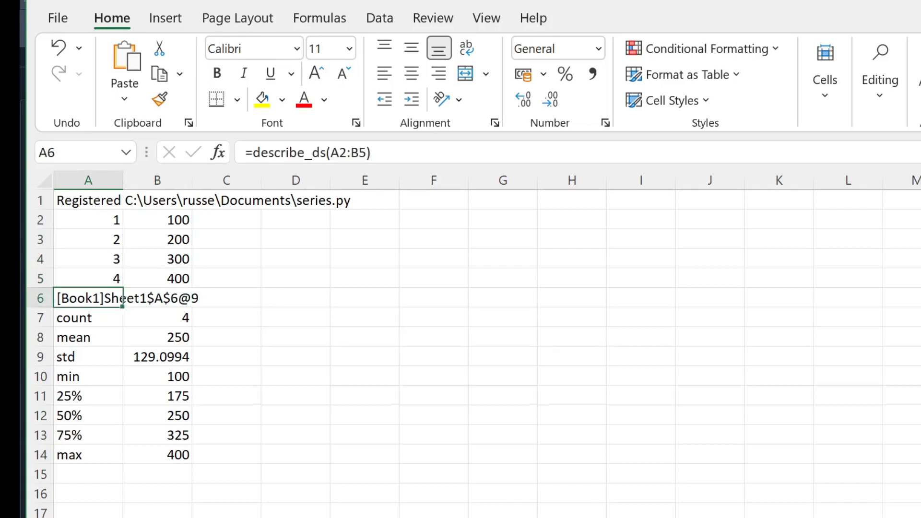
key("F2")
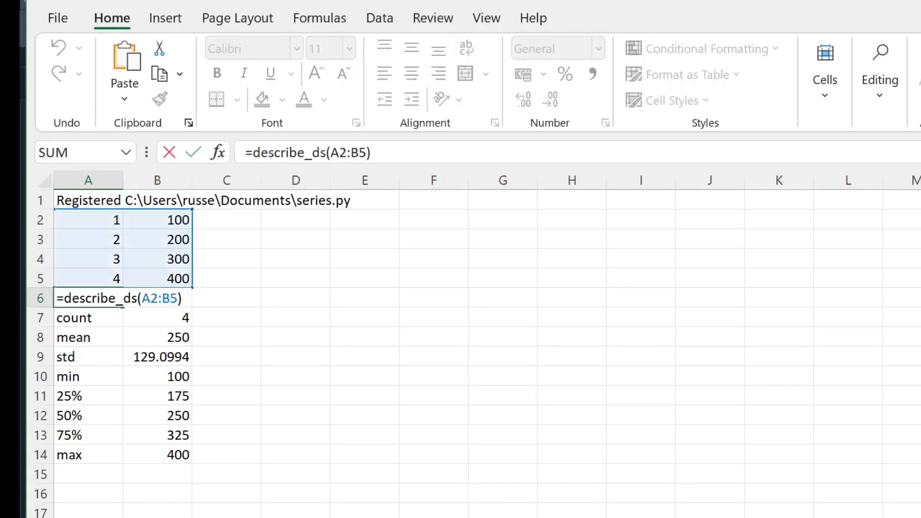
key("Left")
key("Left")
key("Left")
key("Left")
key("Left")
key("Left")
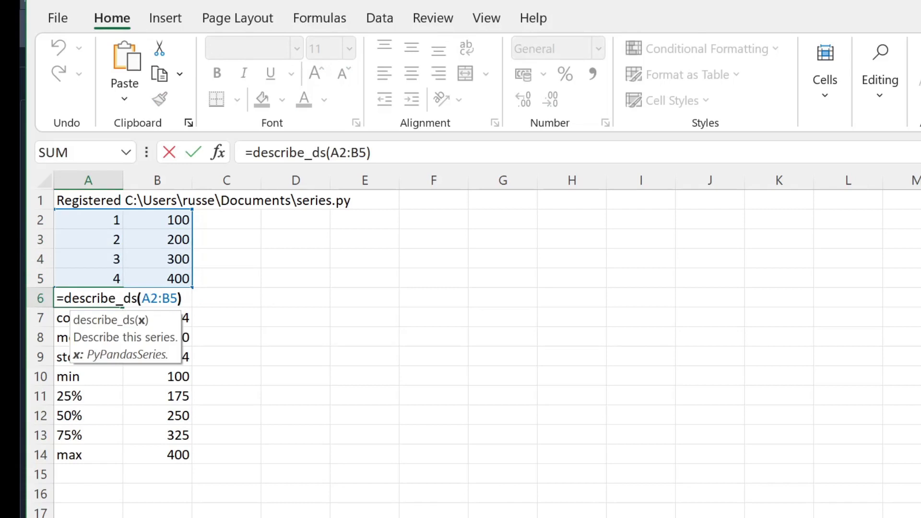
type("_")
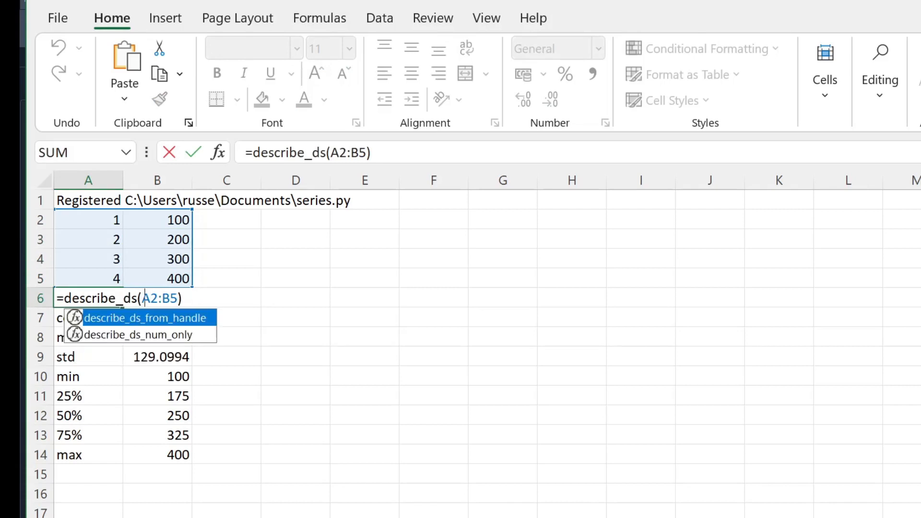
key("Down")
key("Tab")
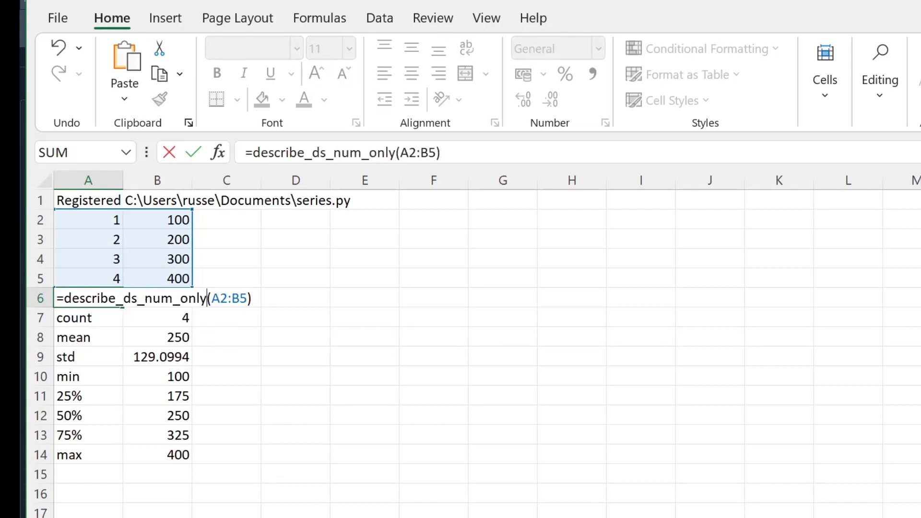
key("Return")
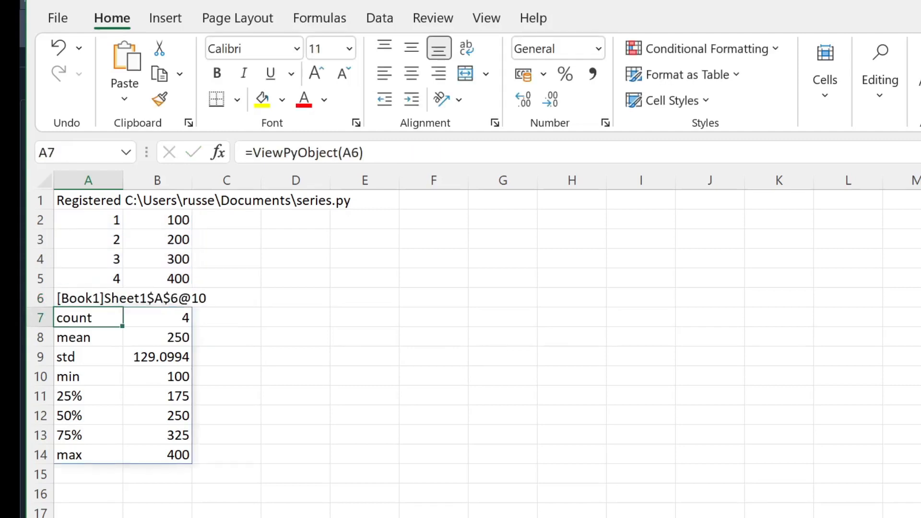
- Enter the index values 5, 6, 7 and 8 of a second series in D2:D5
key("Up")
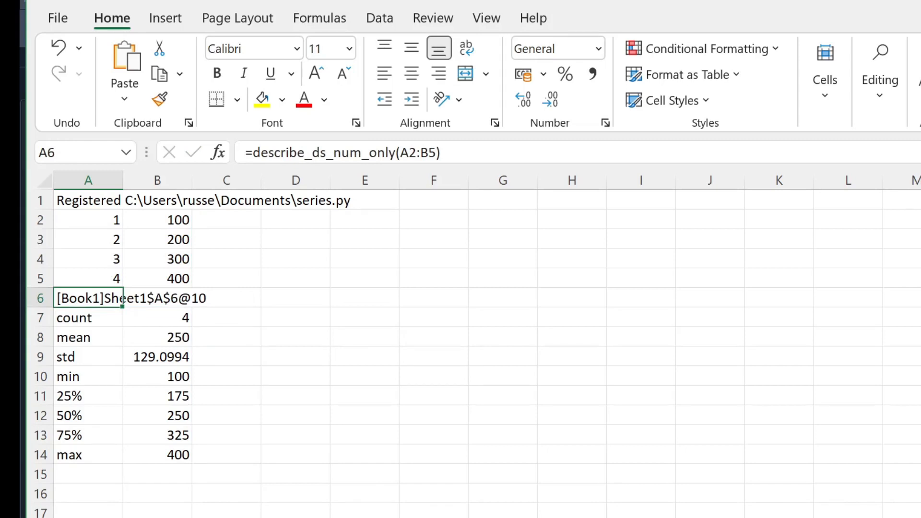
key("Right")
key("Right")
key("Right")
key("Up")
key("Up")
key("Up")
key("Up")
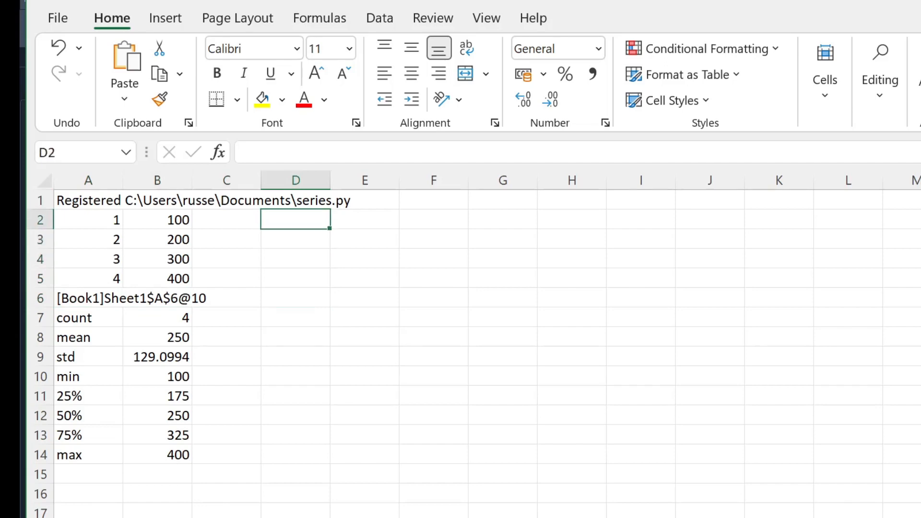
type("5")
key("Return")
type("6")
key("Return")
type("7")
key("Return")
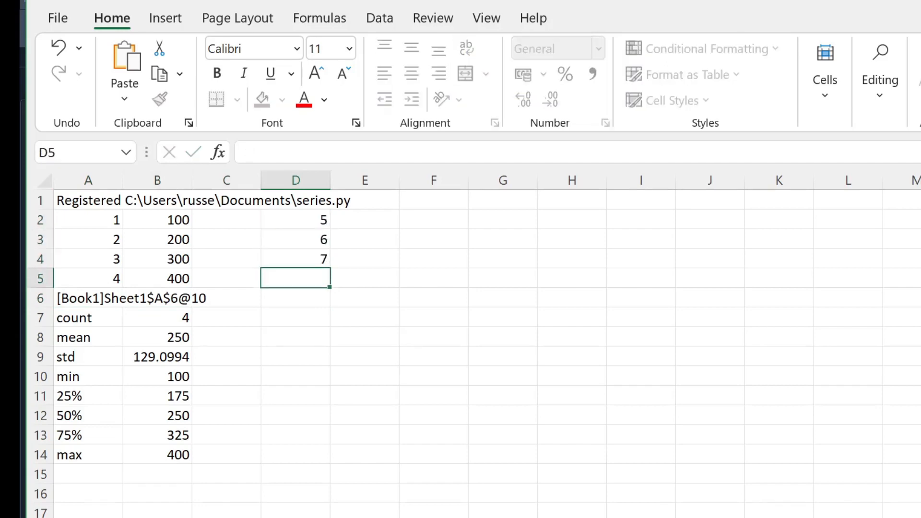
type("8")
key("Return")
- Enter the second series' values 500, 600, 700 and 800 in E2:E5
key("Up")
key("Up")
key("Up")
key("Up")
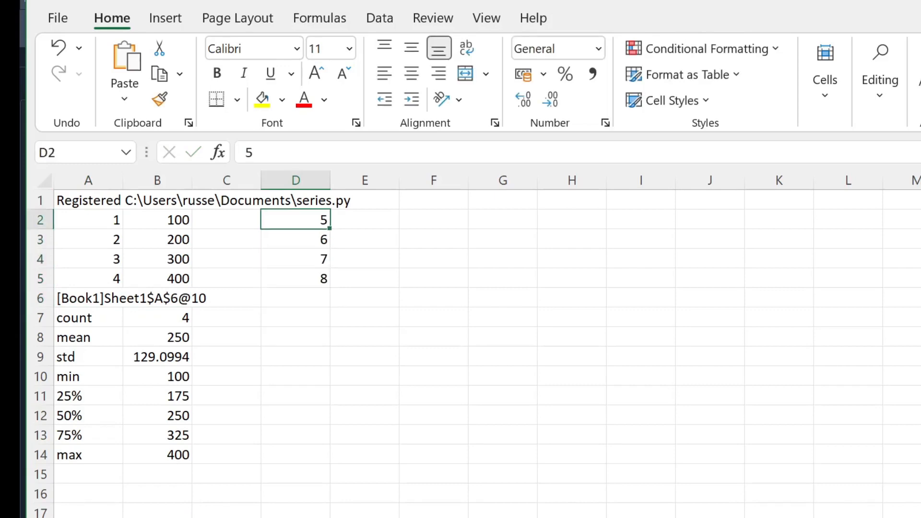
key("Right")
type("500")
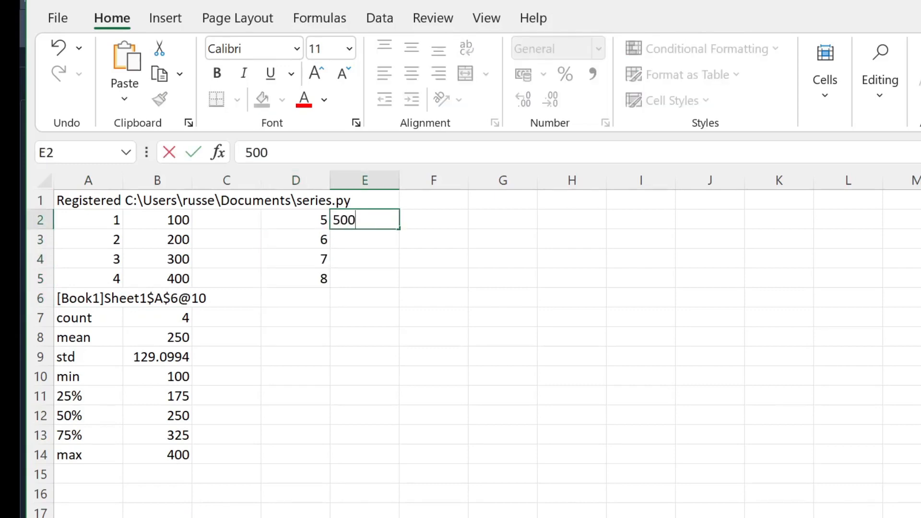
key("Return")
type("600")
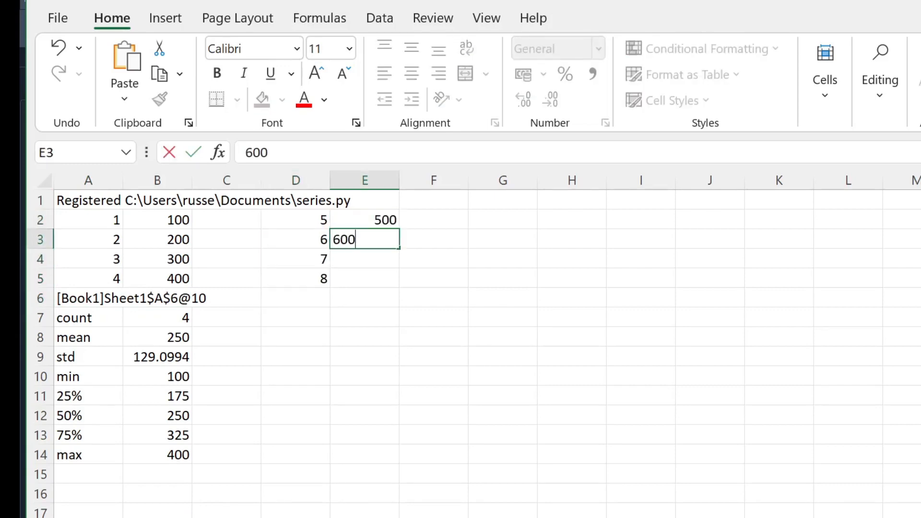
key("Return")
type("700")
key("Return")
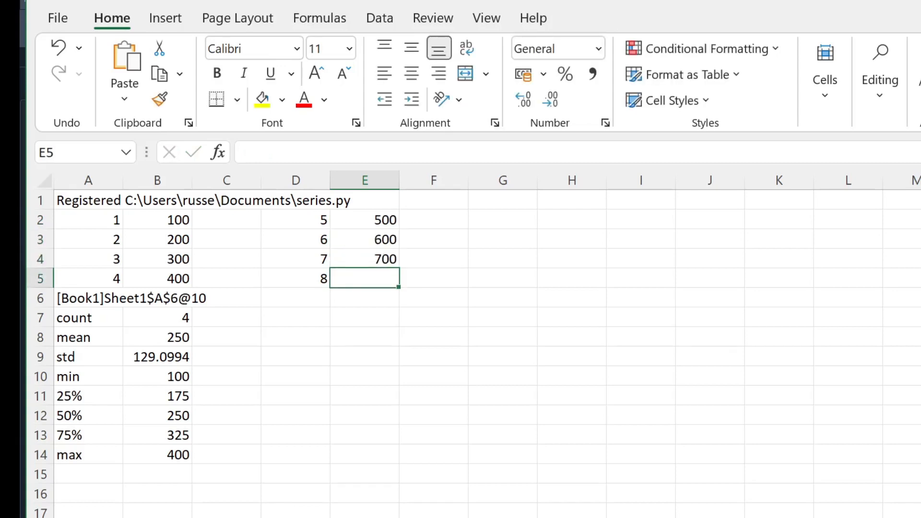
type("800")
key("Return")
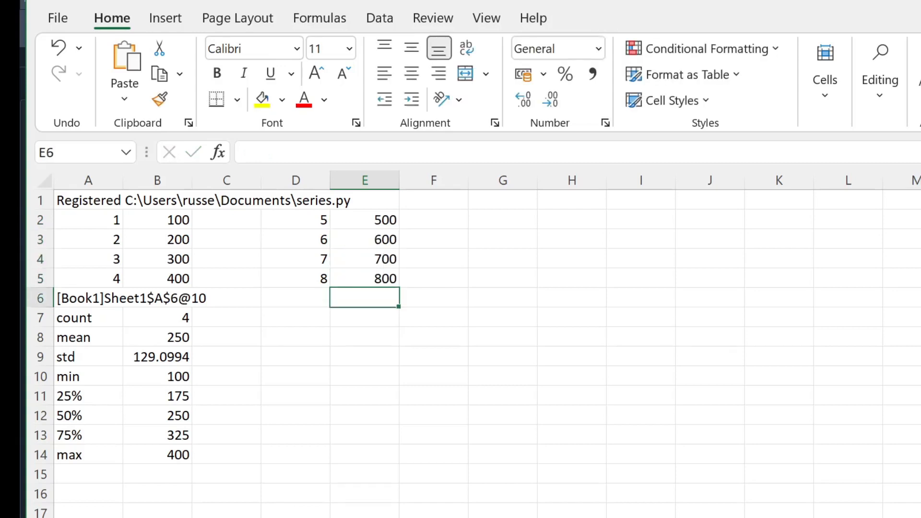
- Start a concat_two_ds_num_only formula in A6 with A2:B5 as the first series
key("Left")
key("Left")
key("Left")
key("Left")
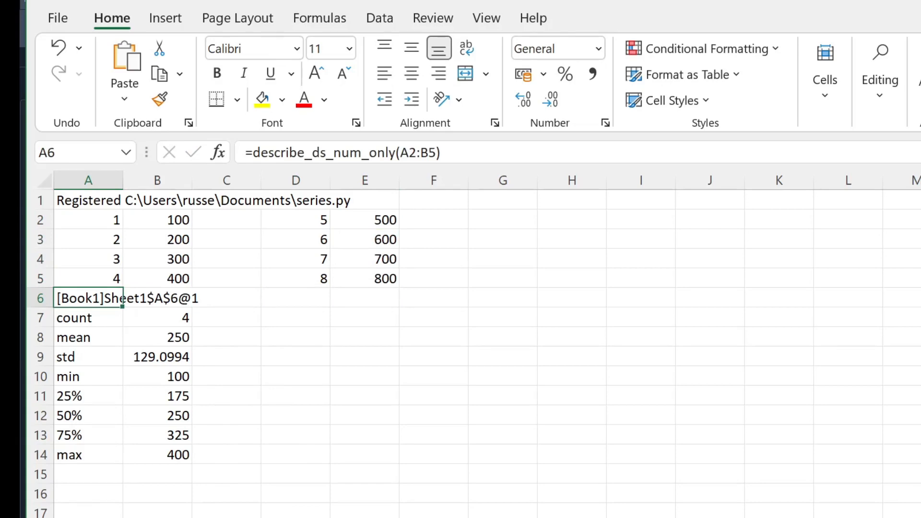
type("=conc")
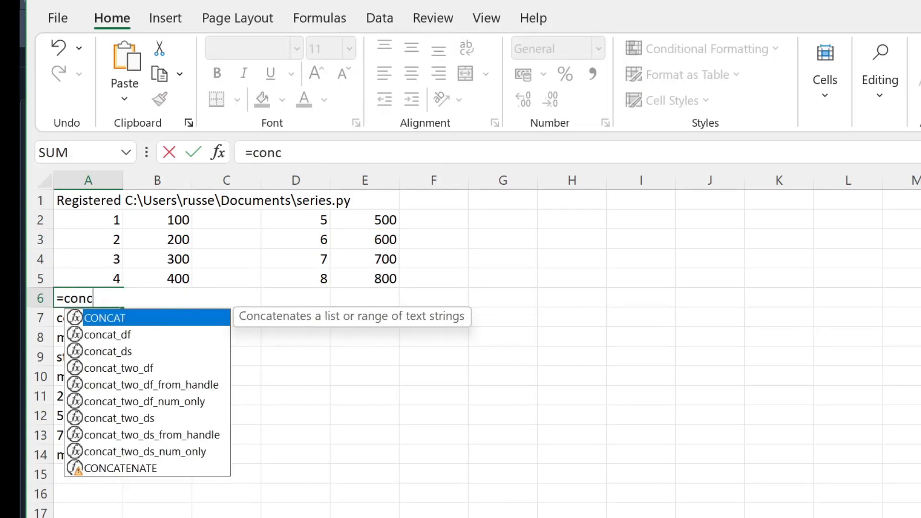
type("a")
key("Down")
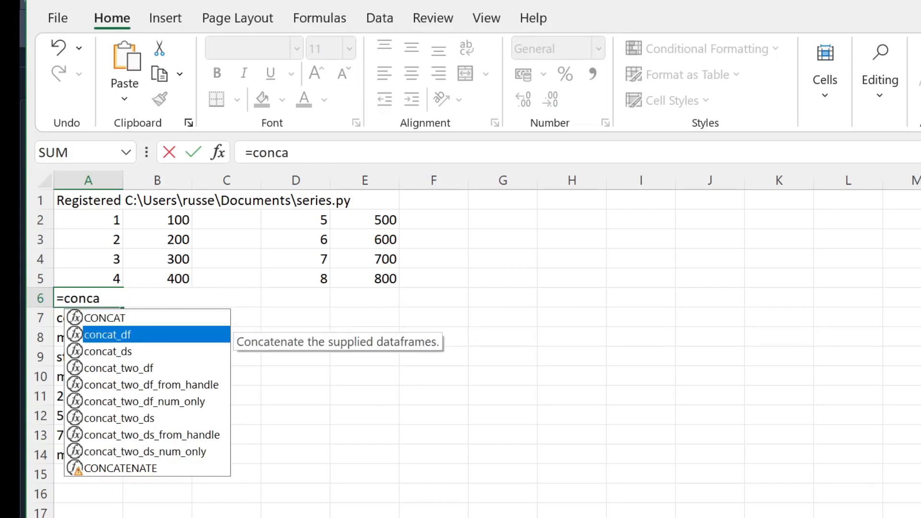
key("Down")
key("Down")
key("Down")
key("Down")
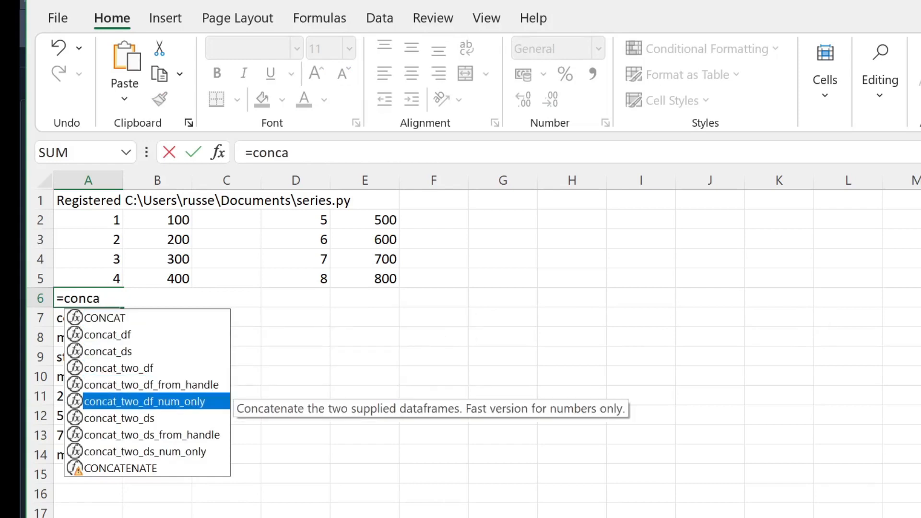
key("Down")
key("Down")
key("Down")
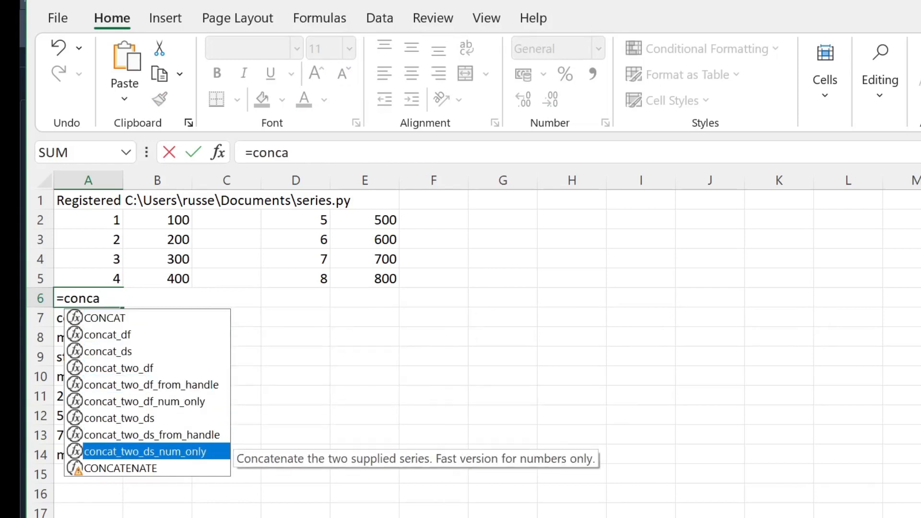
key("Tab")
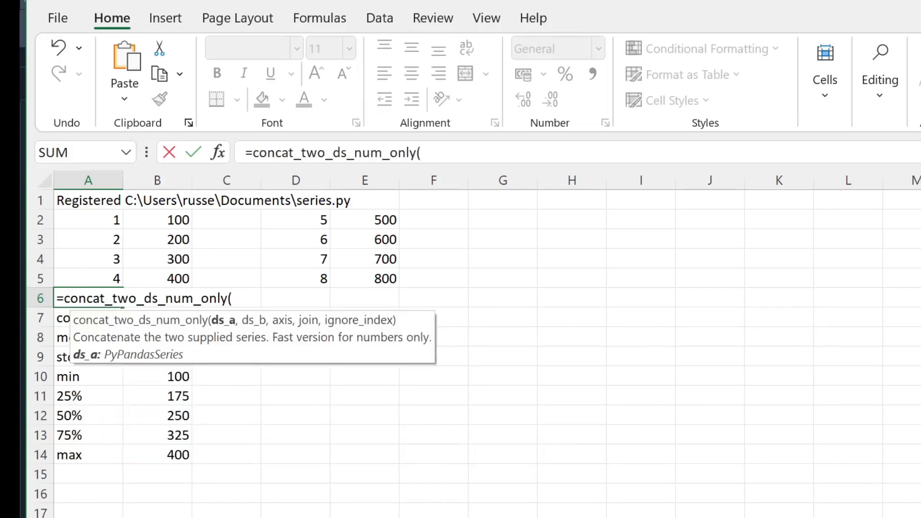
key("Up")
key("Up")
key("Up")
key("Up")
key("shift+Down")
key("shift+Right")
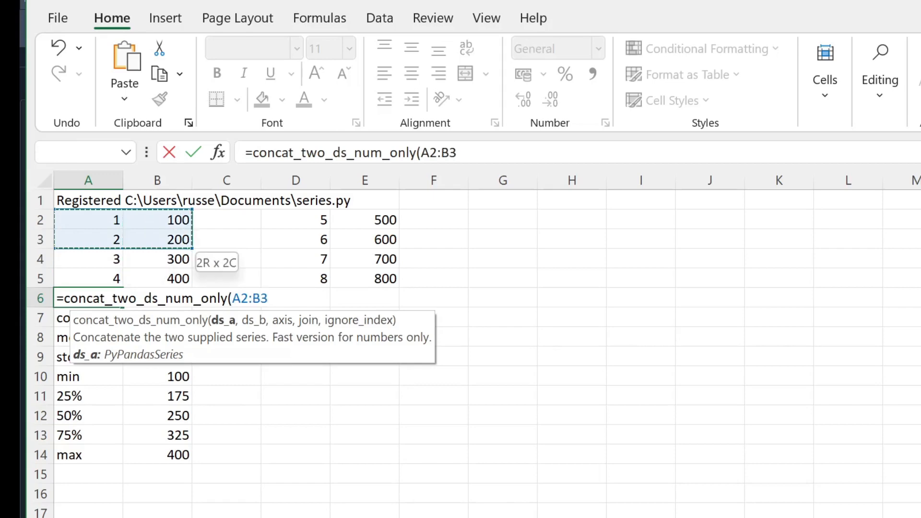
key("shift+Down")
key("shift+Down")
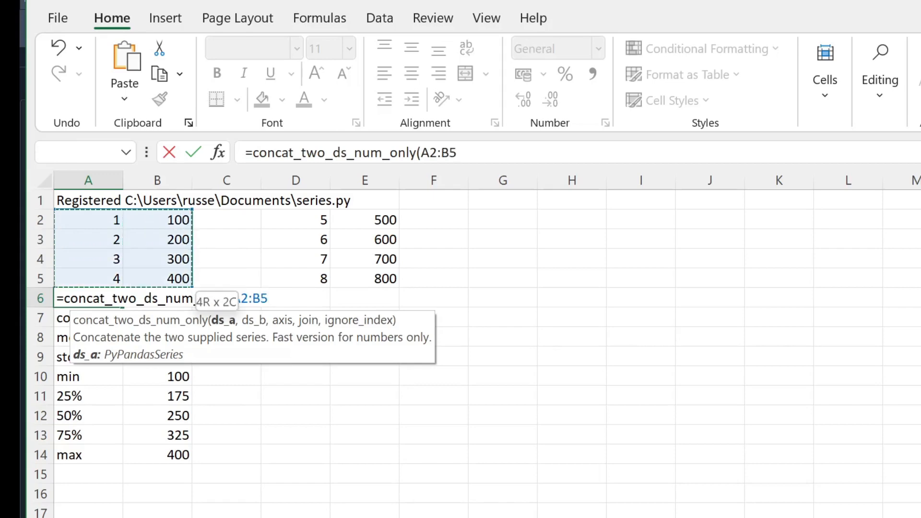
- Supply D2:E5 as the second series argument of the concatenation formula in A6
type(",")
key("Right")
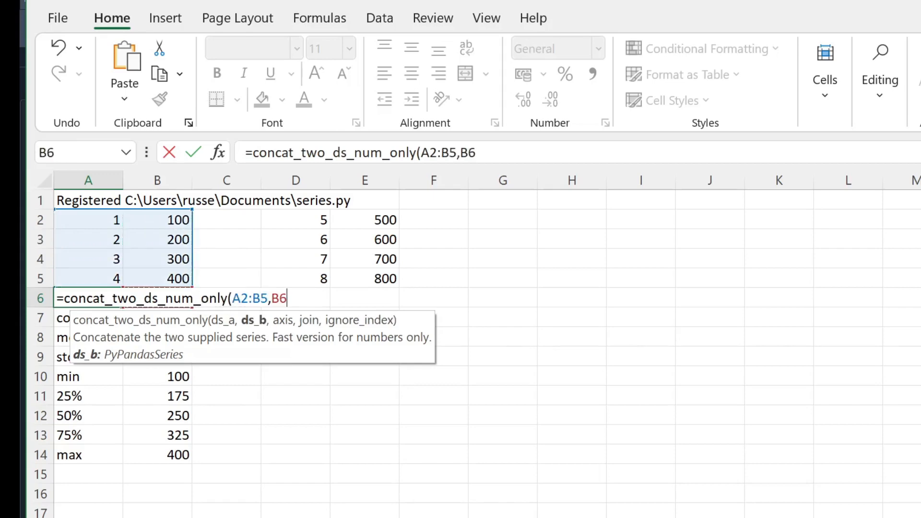
key("Right")
key("Right")
key("Right")
key("Up")
key("Up")
key("Up")
key("Left")
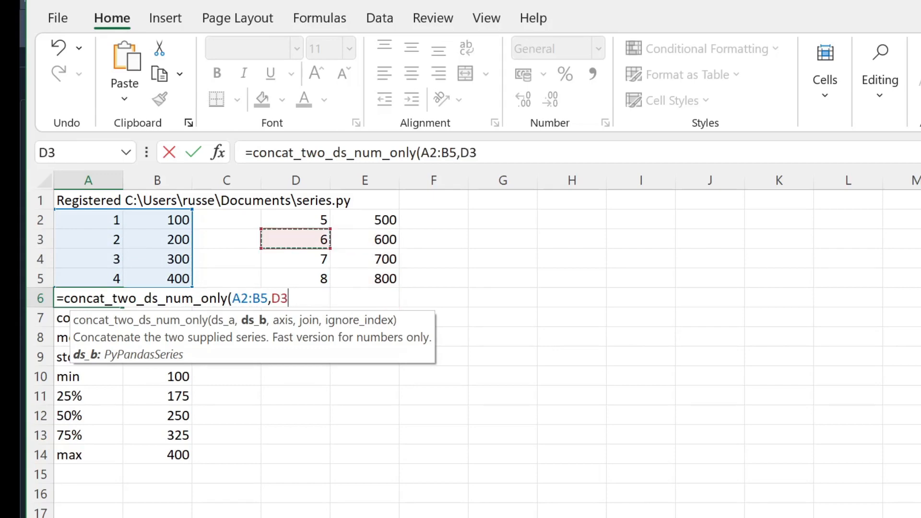
key("Up")
key("shift+Right")
key("shift+Down")
key("shift+Down")
key("shift+Down")
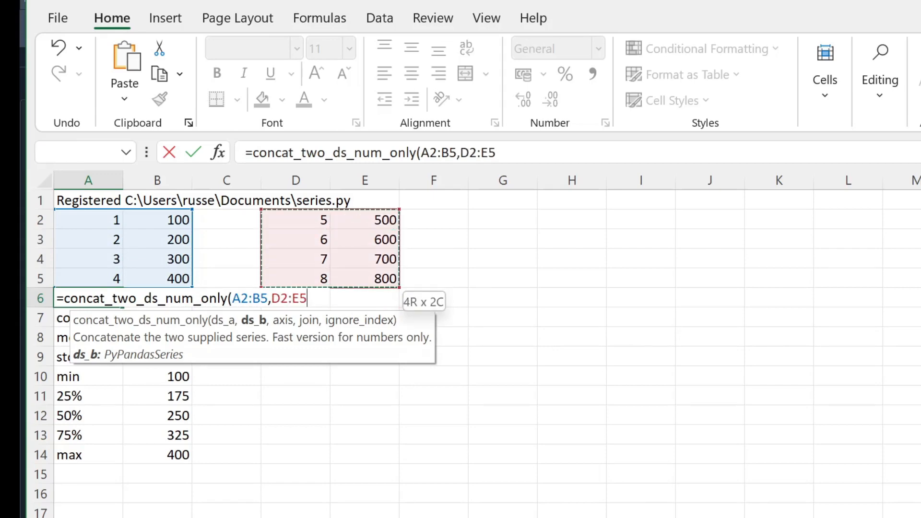
- Complete the concatenation formula in A6 with axis 0, join "outer" and ignore_index FALSE
type(",")
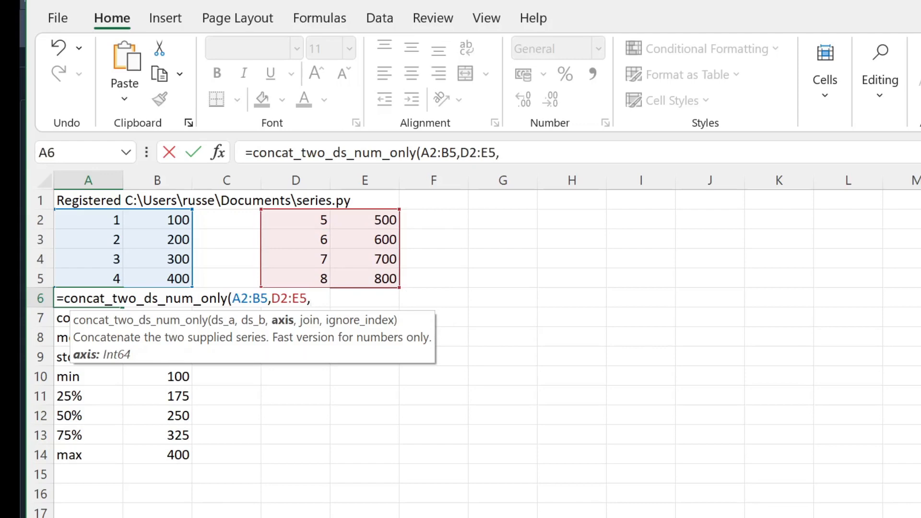
type("0,\"ou")
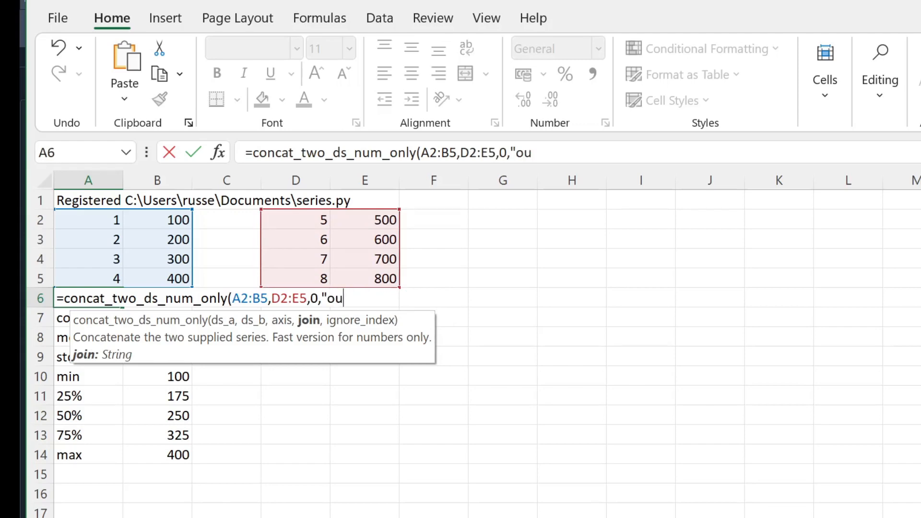
type("ter\",")
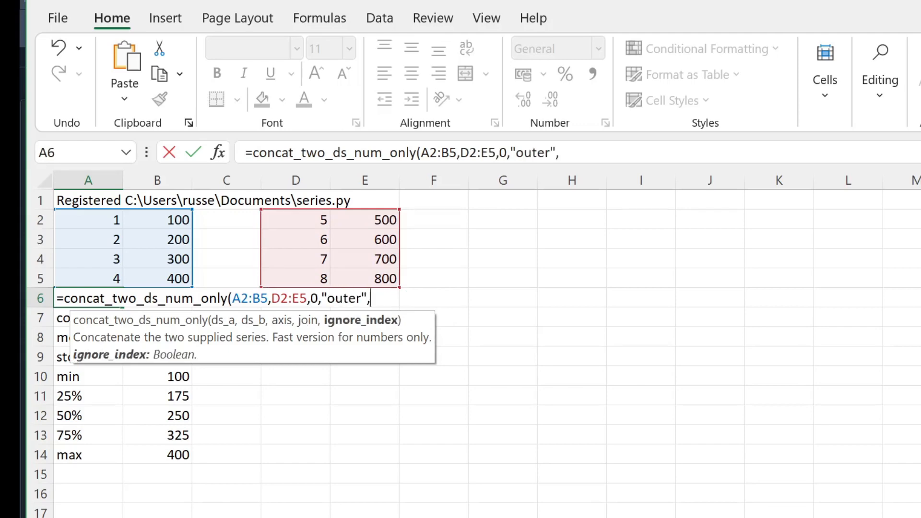
type("Fal")
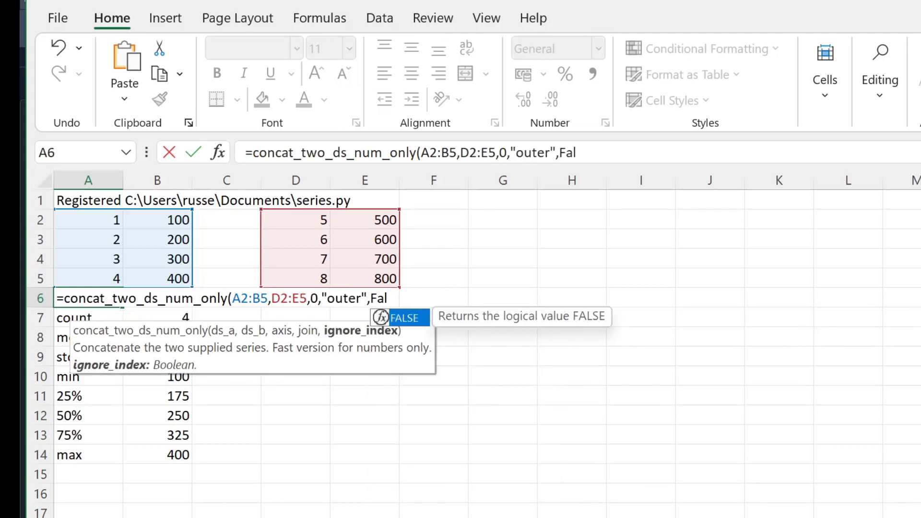
key("Tab")
type(")")
key("Return")
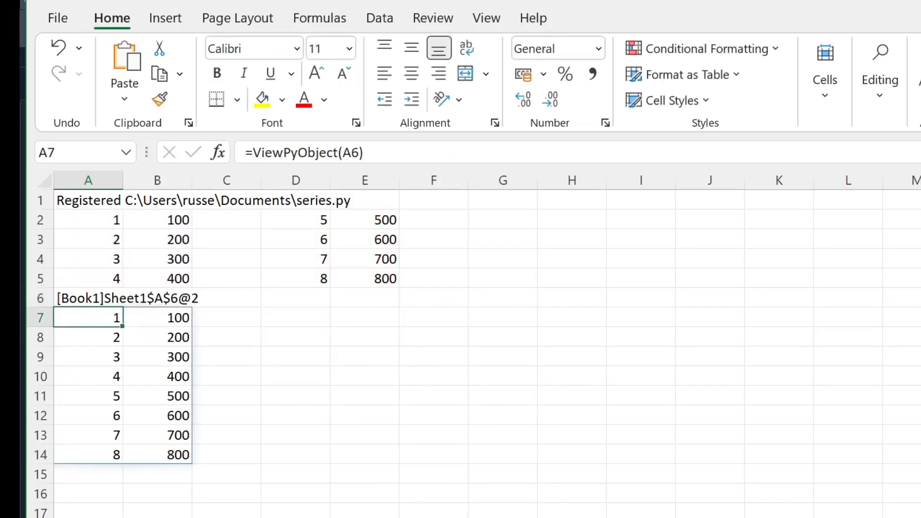
- Clear the ViewPyObject formula from A7 and start a concat_ds formula there
key("Delete")
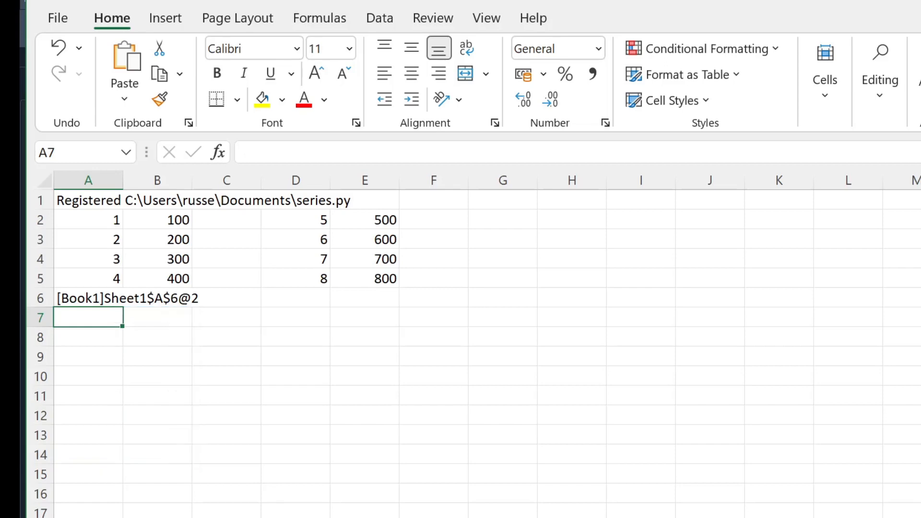
type("=con")
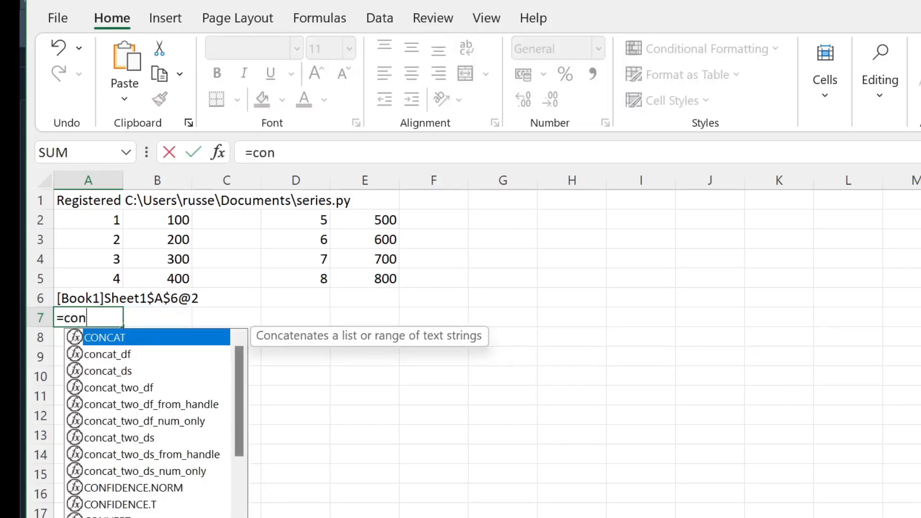
type("cat")
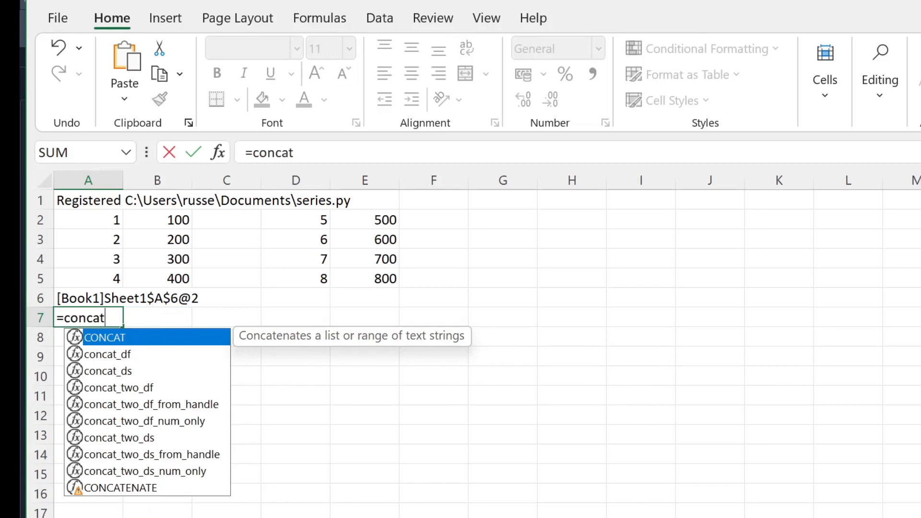
type("_ds")
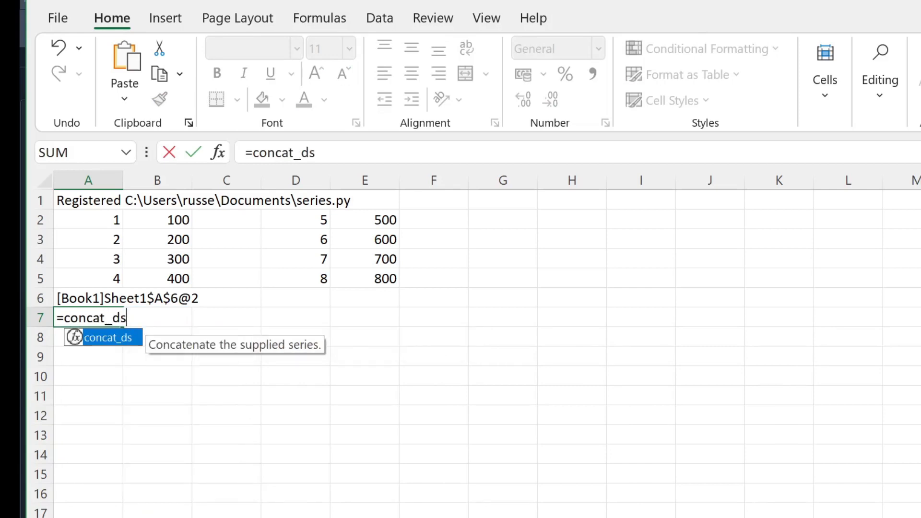
type("(")
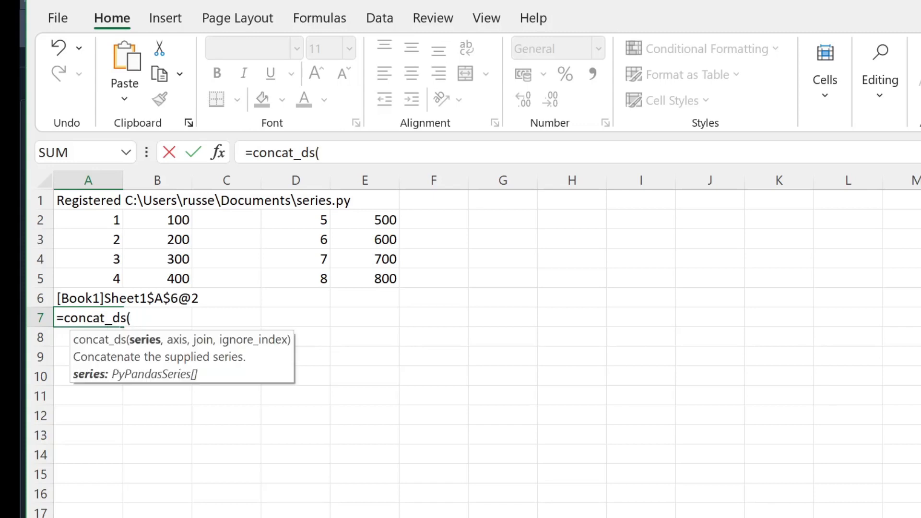
- Supply CreateRange(A6,A6) as the series argument of the concat_ds formula in A7
type("cre")
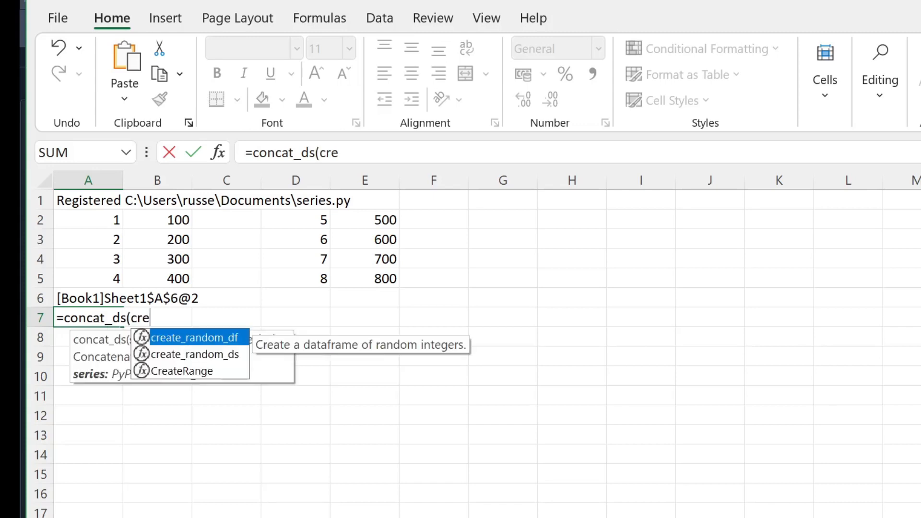
key("Down")
key("Down")
key("Tab")
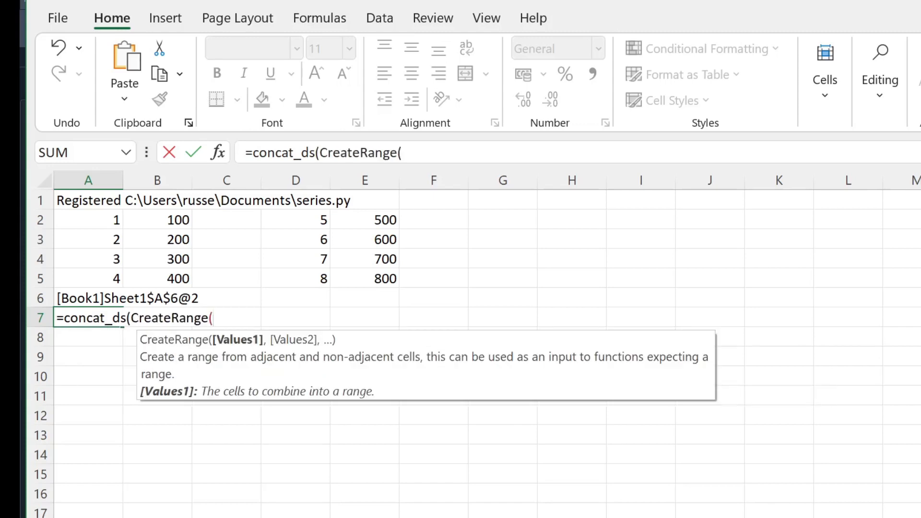
left_click(119, 297)
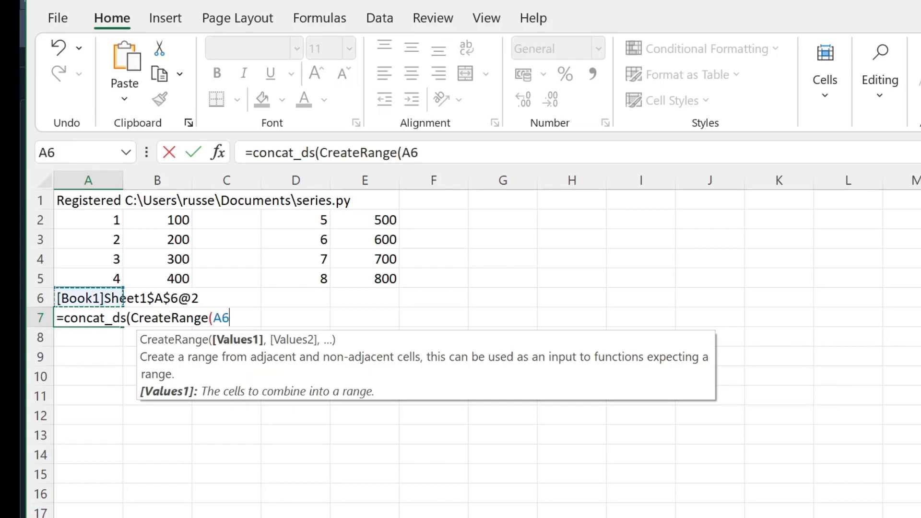
type(",A")
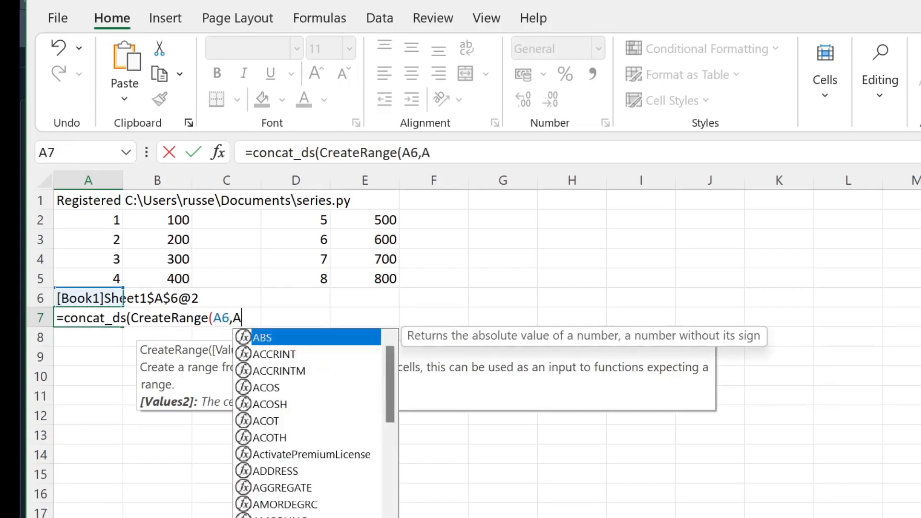
type("6)")
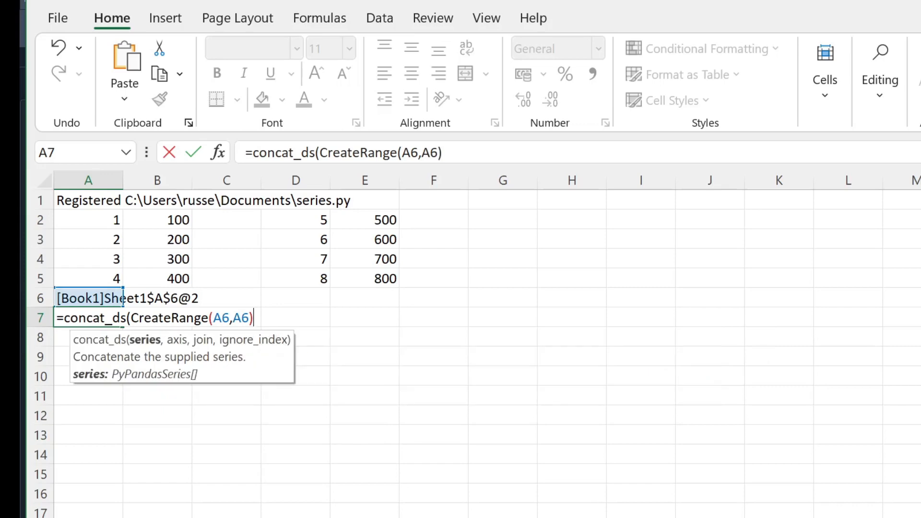
- Complete the concat_ds formula in A7 with axis 0, join "outer" and ignore_index TRUE
type(",")
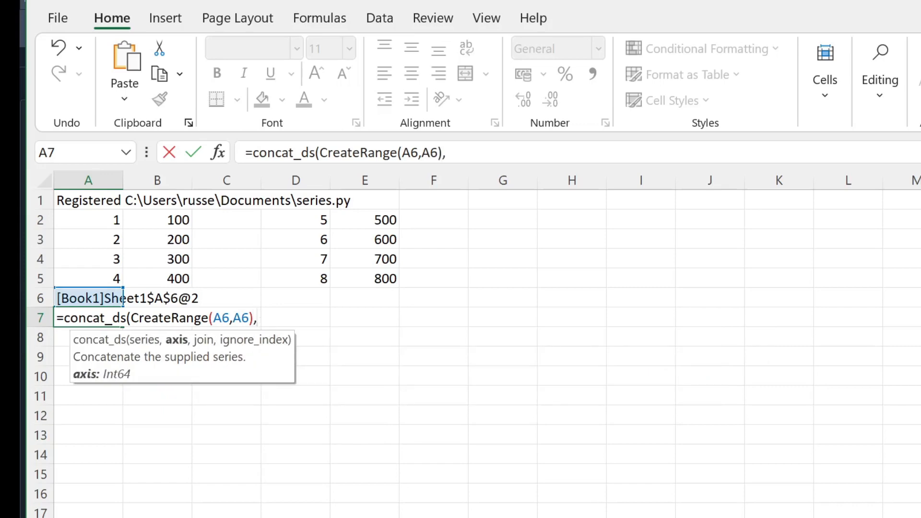
type("0,\"outer")
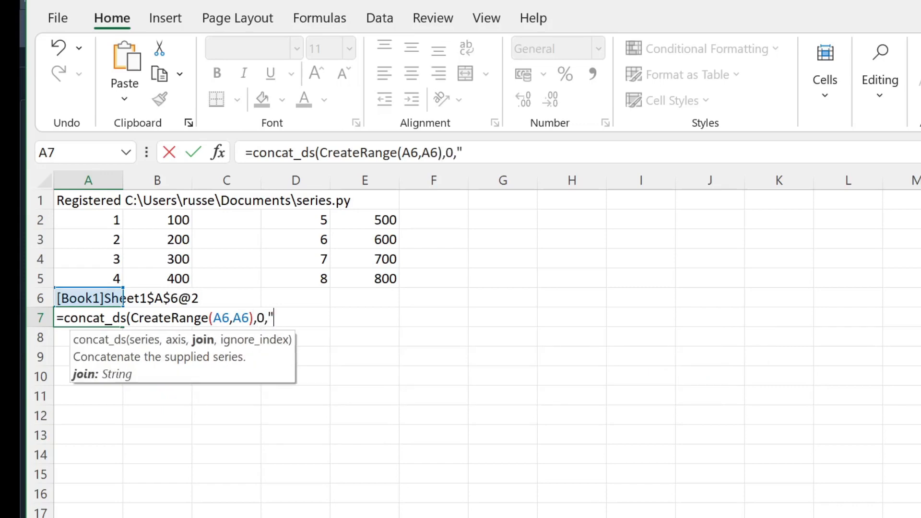
type("\",")
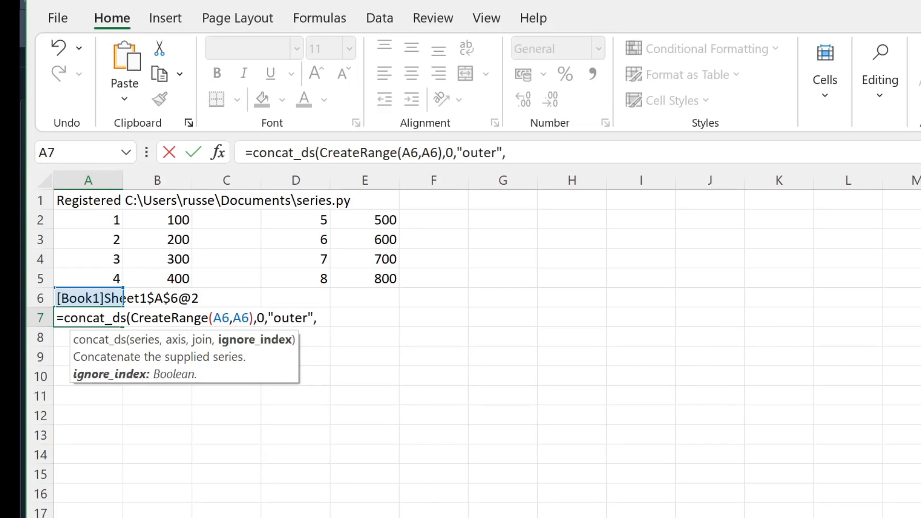
type("TRUE)")
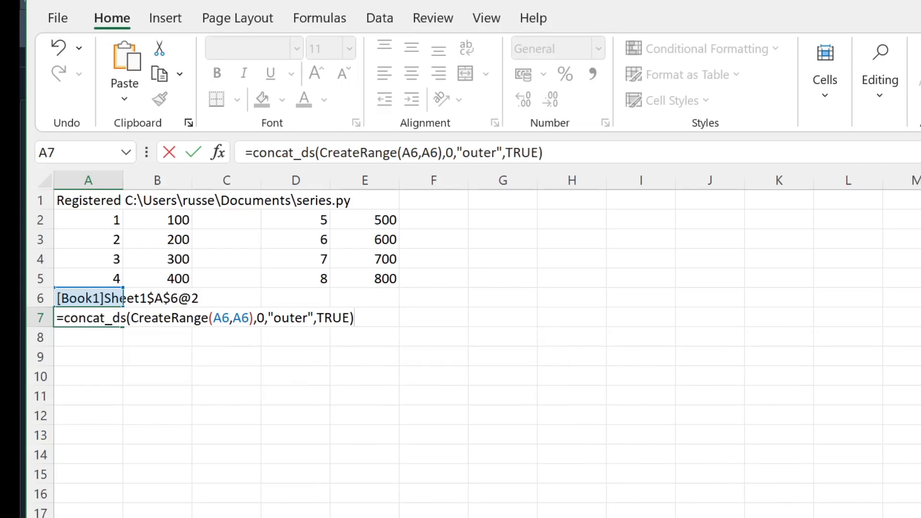
key("Return")
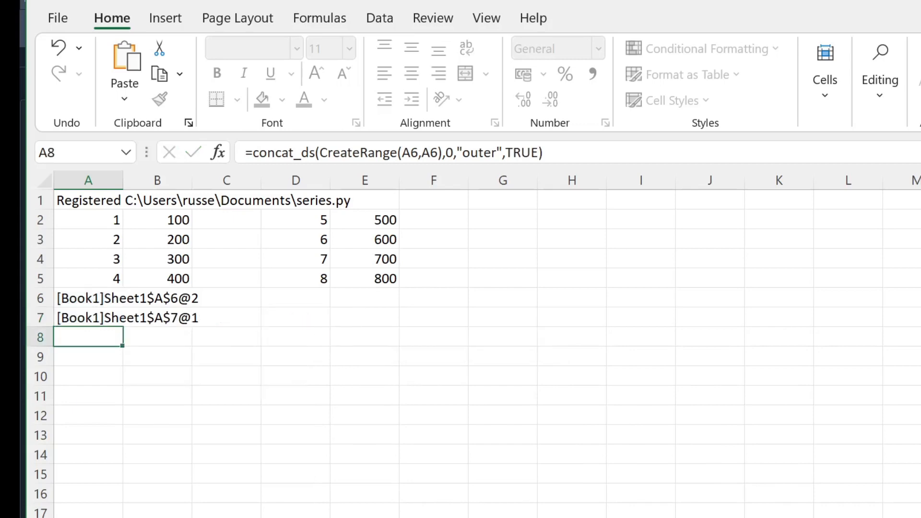
- Display the concatenated series from A7 by entering =ViewPyObject(A7) in A8
type("=view")
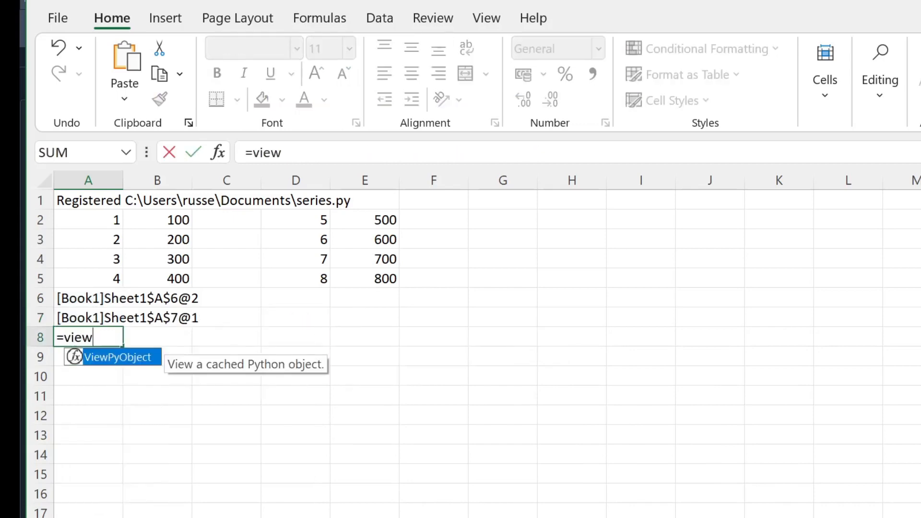
key("Tab")
key("Up")
type(")")
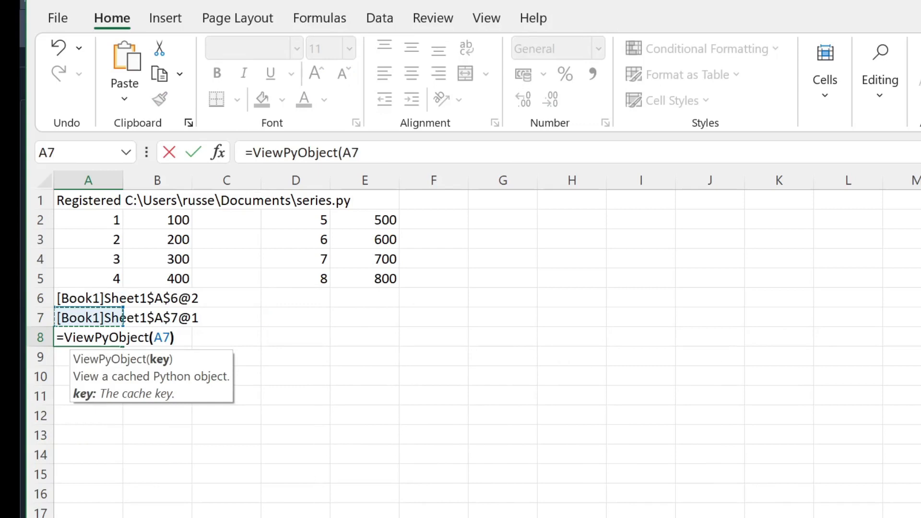
key("Return")
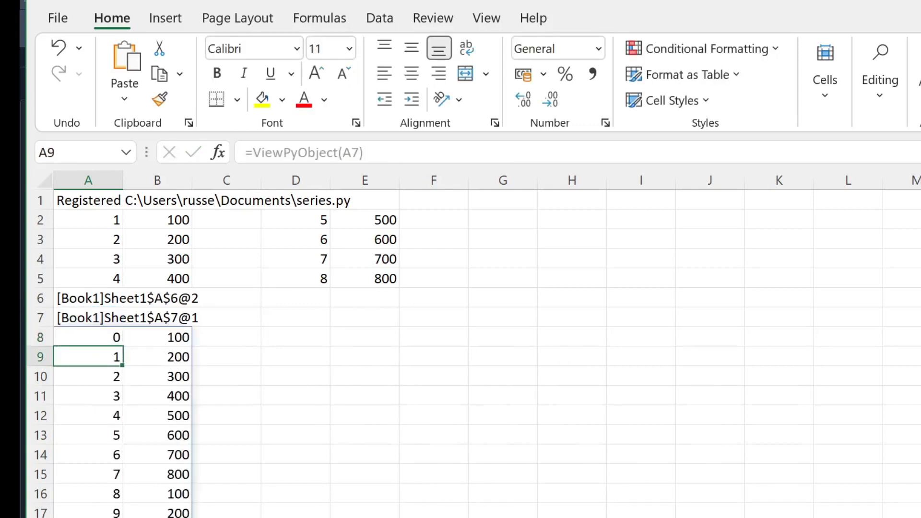
- Examine the concatenated series spilled below A8 from its first row to its last
key("Down")
key("Down")
key("Down")
key("Down")
key("Down")
key("Down")
key("Down")
key("Down")
key("Down")
key("Down")
key("Down")
key("Down")
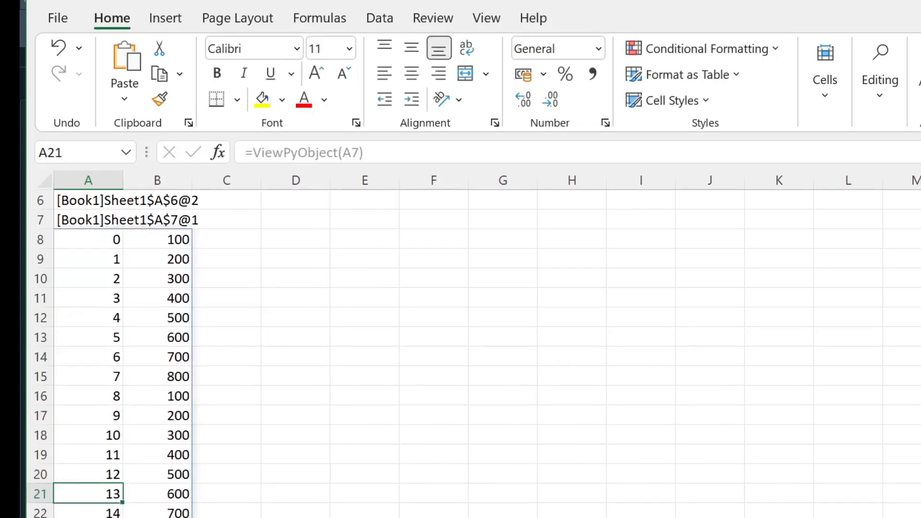
key("Down")
key("Down")
key("Down")
key("Up")
key("Up")
key("Up")
key("Up")
key("Up")
key("Up")
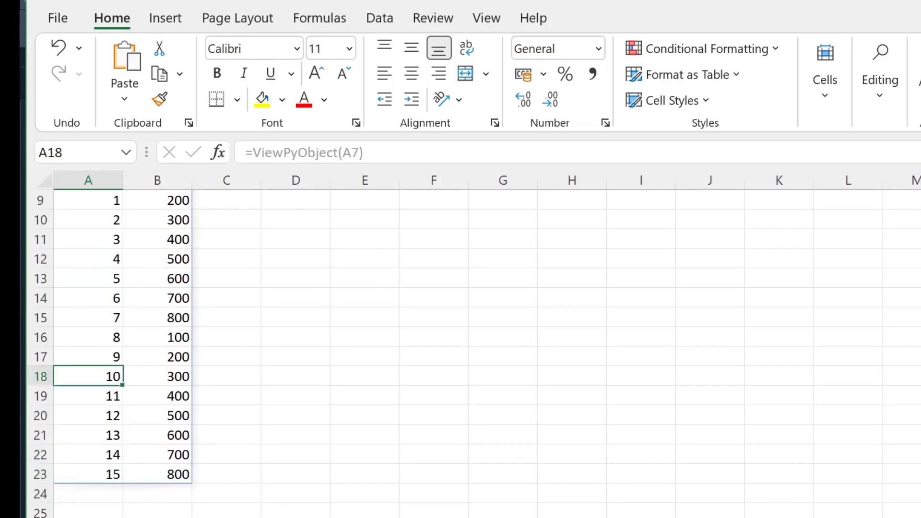
key("Up")
key("Up")
key("Up")
key("Up")
key("Up")
key("Up")
key("Up")
key("Up")
key("Up")
key("Up")
key("Up")
key("Up")
key("Up")
key("Up")
key("Down")
key("Down")
key("Down")
key("Down")
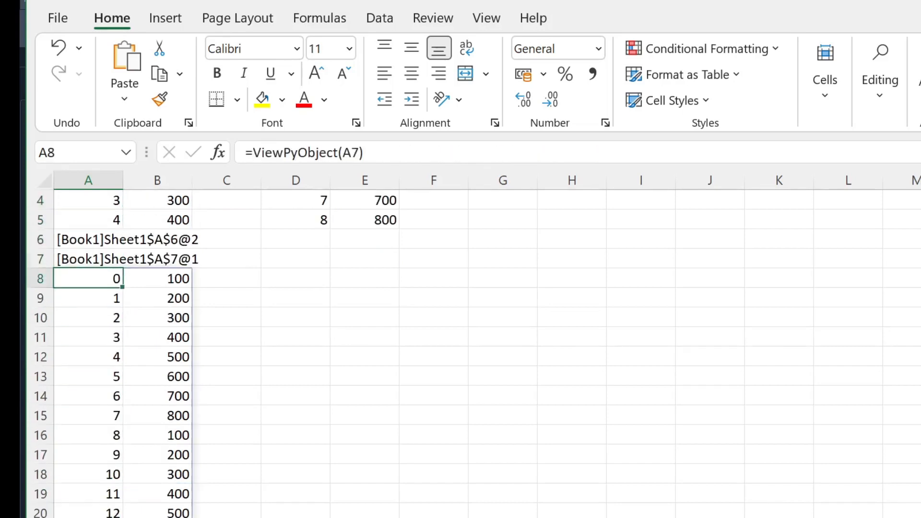
- Clear the view formula from A8 and start a concat_two_ds_from_handle formula there
key("Delete")
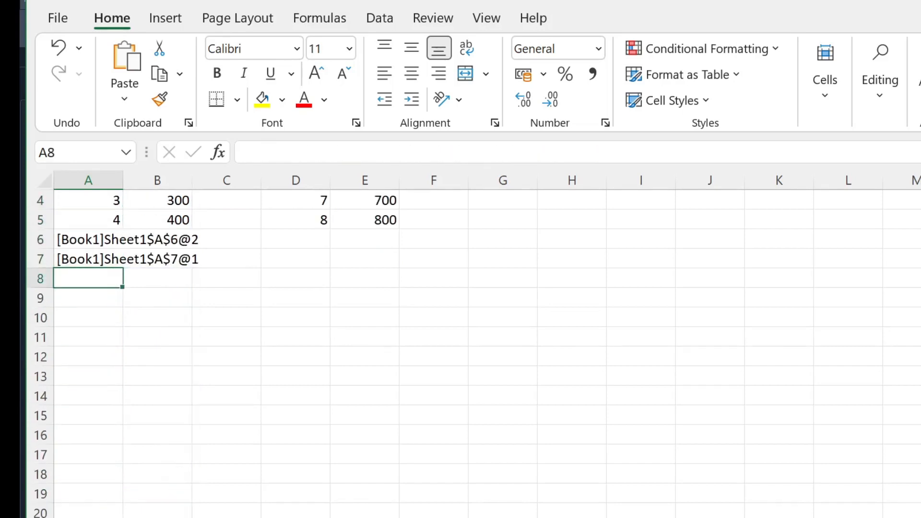
type("=")
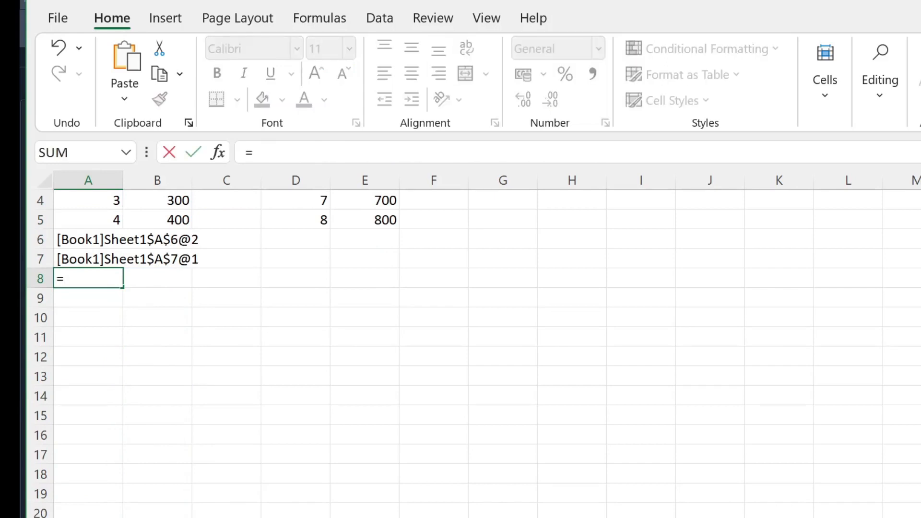
type("con")
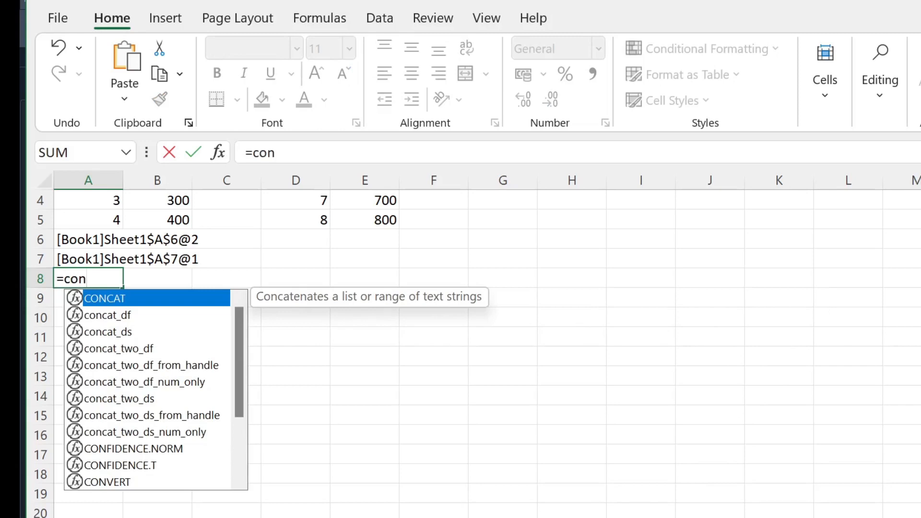
key("Down")
key("Down")
key("Down")
key("Down")
key("Down")
key("Down")
key("Down")
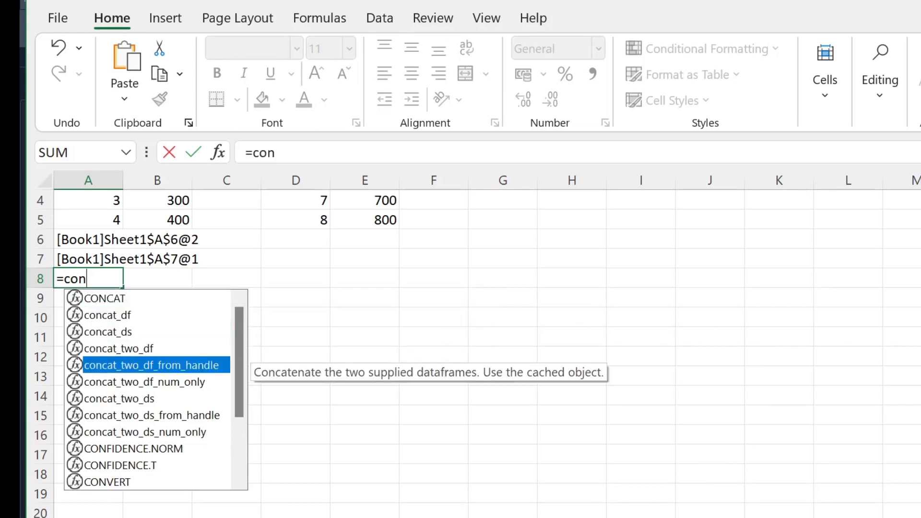
key("Tab")
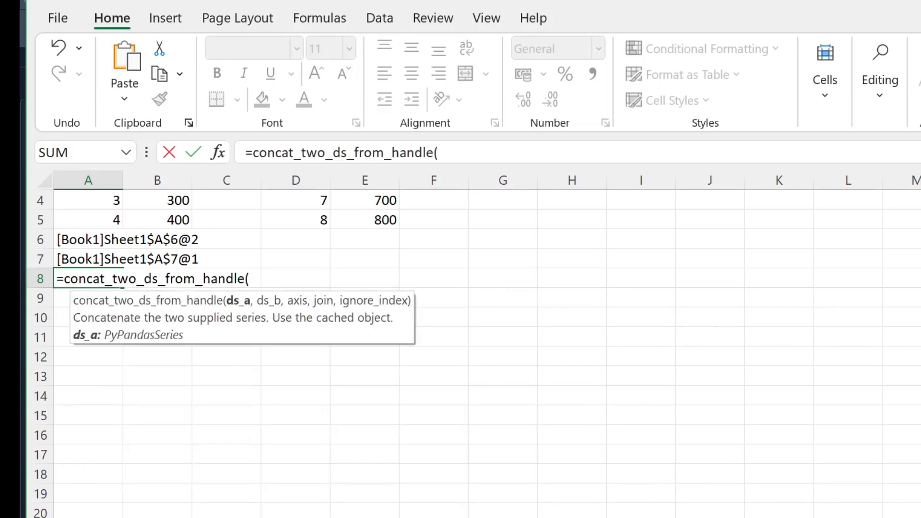
- Supply the handles in A6 and A7 as the two series arguments of the formula in A8
key("Up")
key("Up")
type(",")
key("Up")
key("Up")
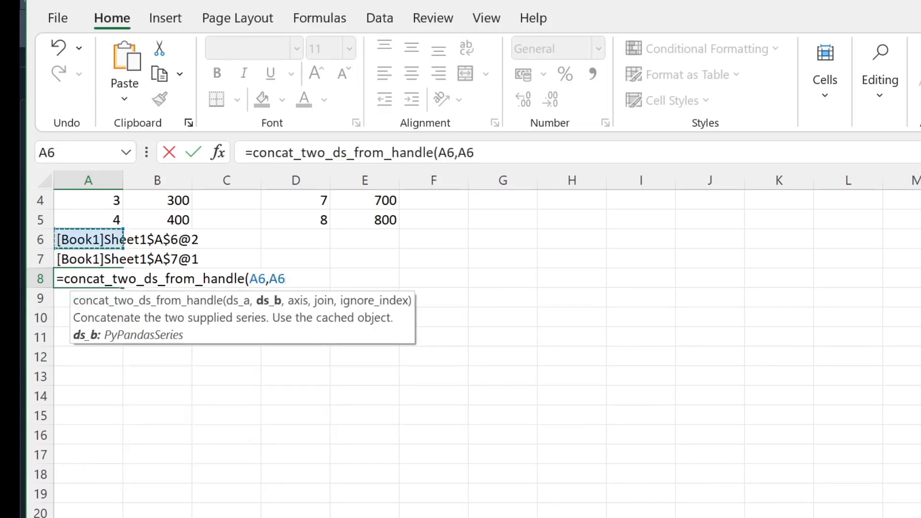
key("Down")
type(",")
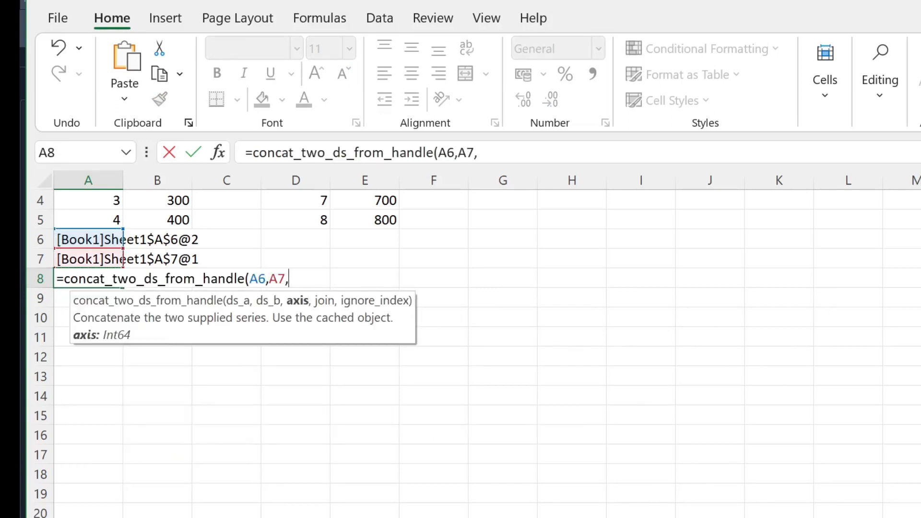
- Complete the concat_two_ds_from_handle formula in A8 with axis 0, join "outer" and ignore_index TRUE
type("0,\"outer\",")
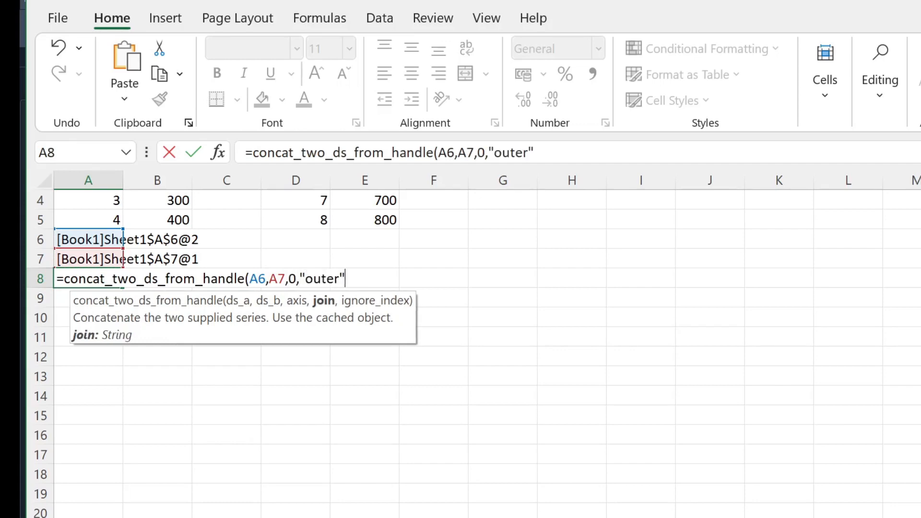
type("TRUE")
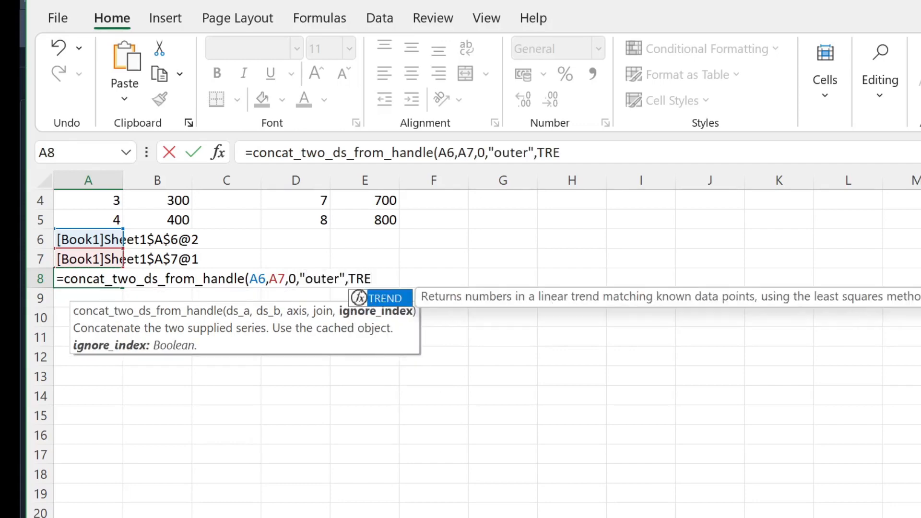
key("BackSpace")
type("UE)")
key("Return")
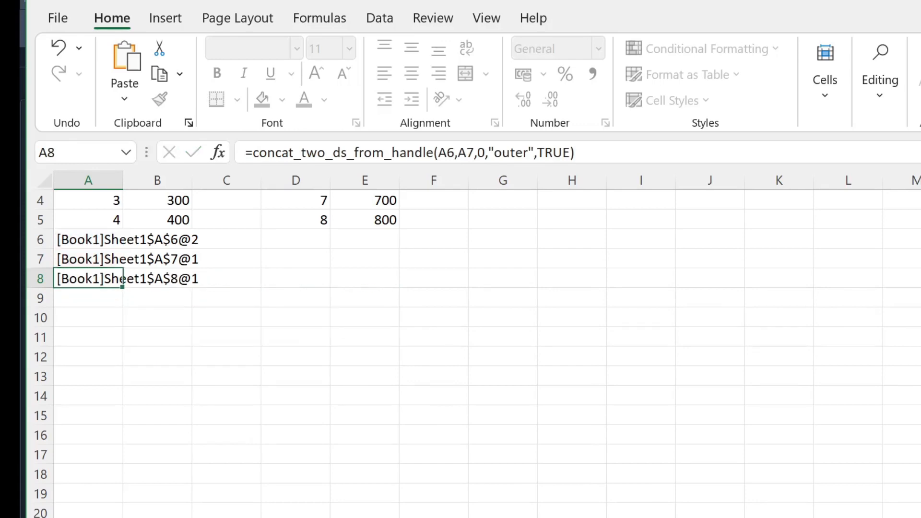
- Enter =ViewPyObject(A8) in A9 and review the combined series down to its last row
type("=view")
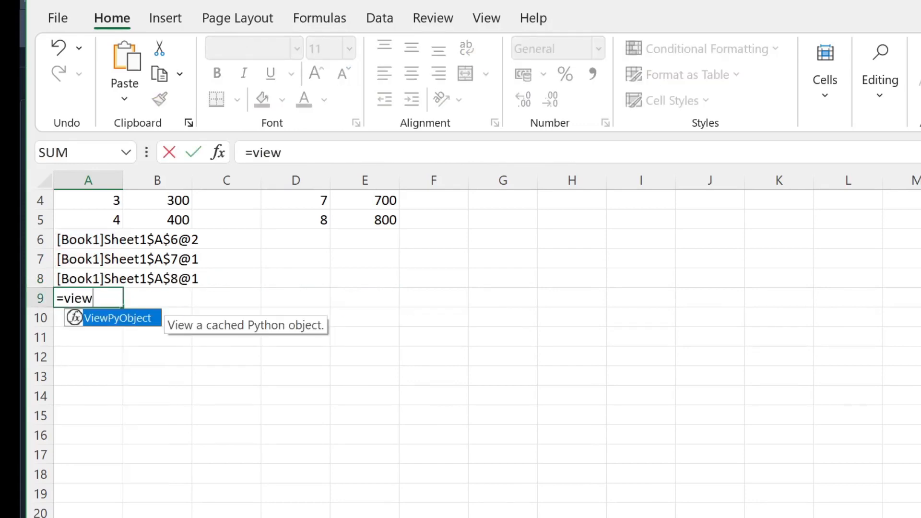
key("Tab")
type("A8")
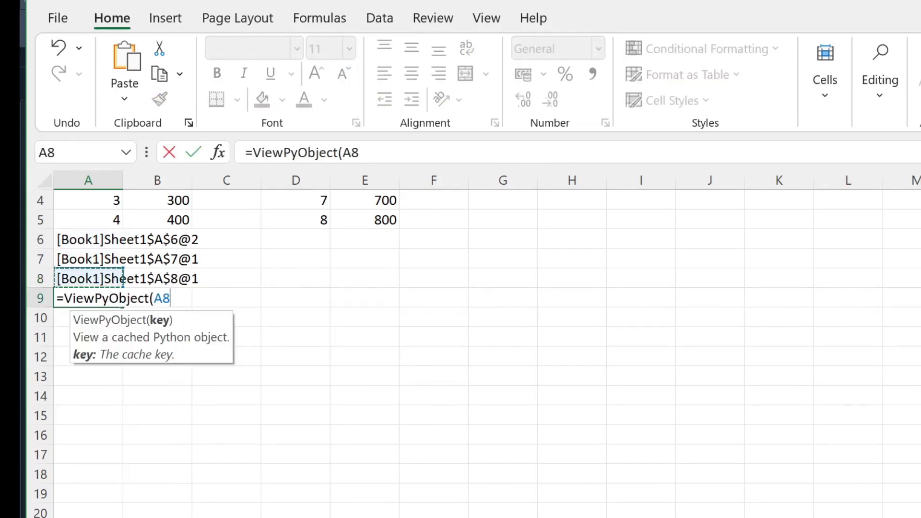
type(")")
key("Return")
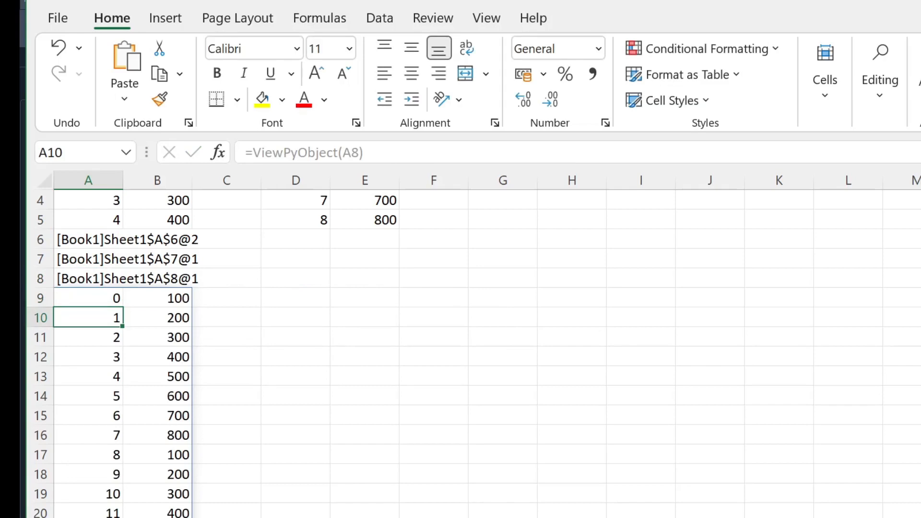
scroll(242, 442, "down", 6)
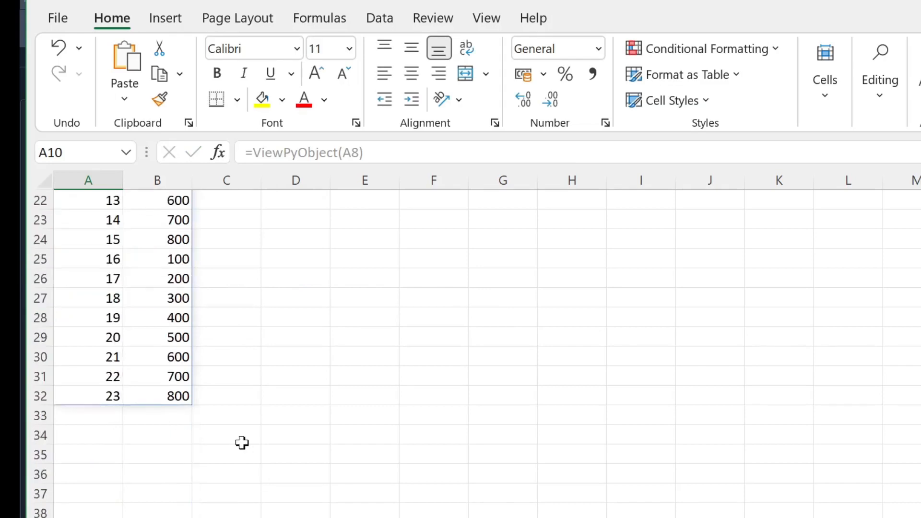
- Set cell B4 to 100 to recalculate the dependent series, and return it to 300
scroll(242, 442, "up", 7)
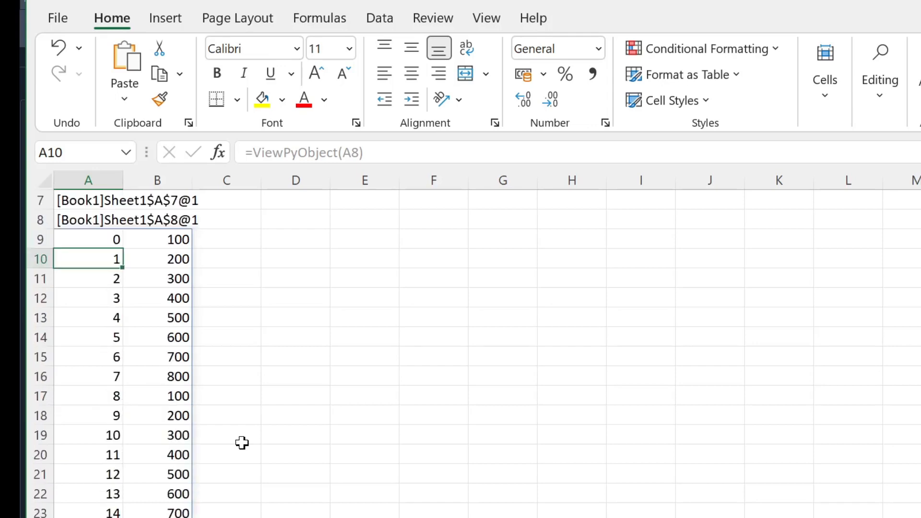
left_click(187, 257)
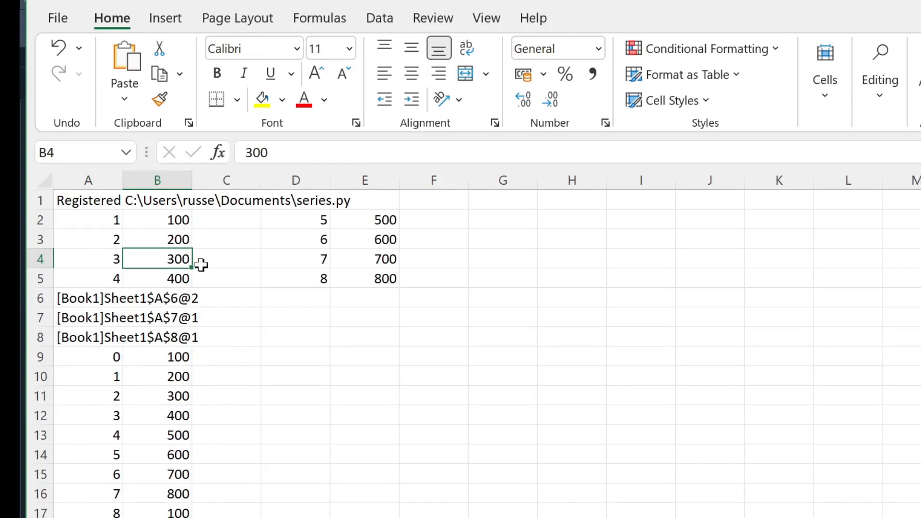
type("100")
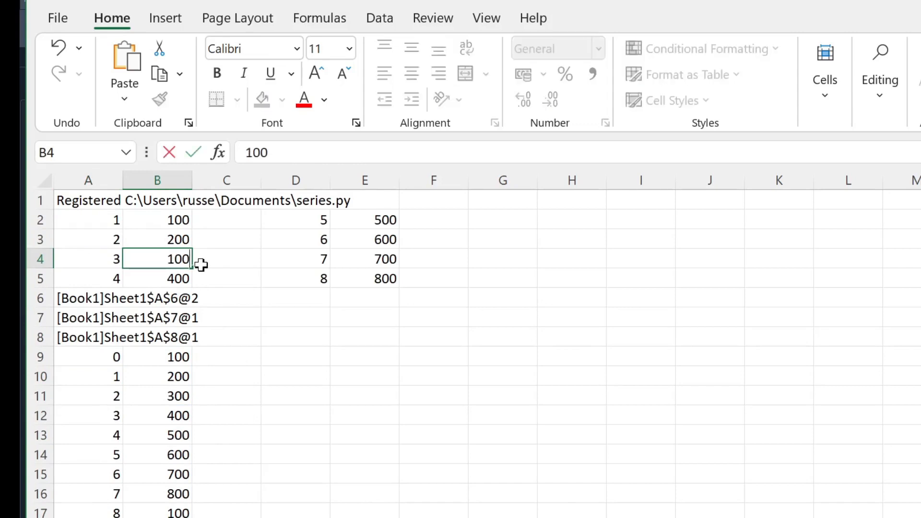
key("Up")
key("Down")
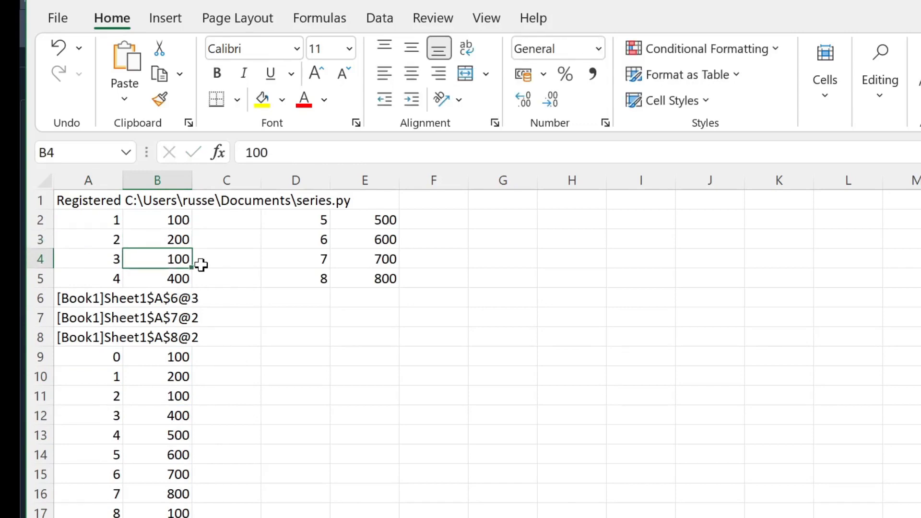
type("300")
key("Up")
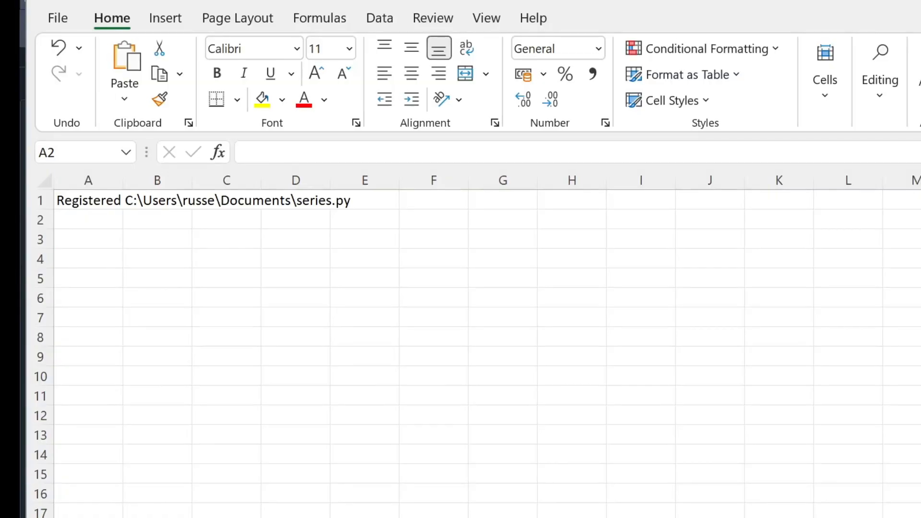
- Run =ClearCaches() in A2 to empty the object caches, and delete the formula from the cell
left_click(267, 455)
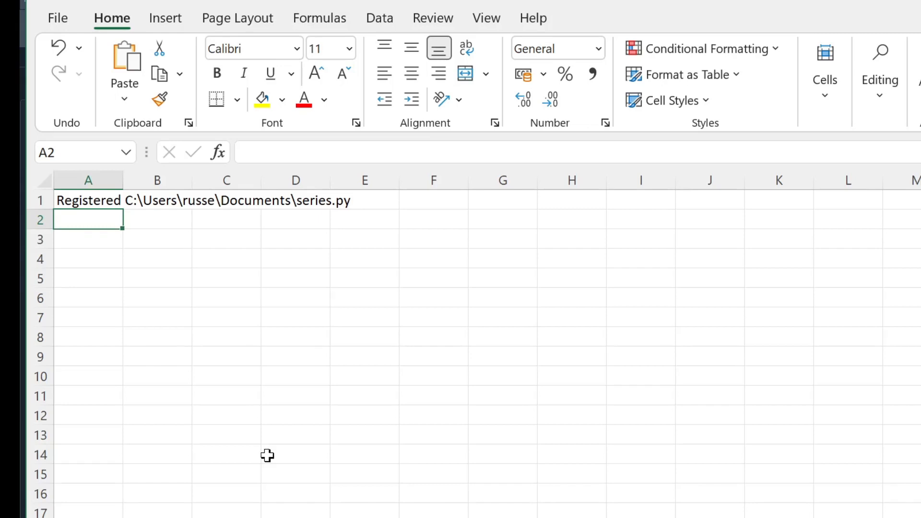
type("=")
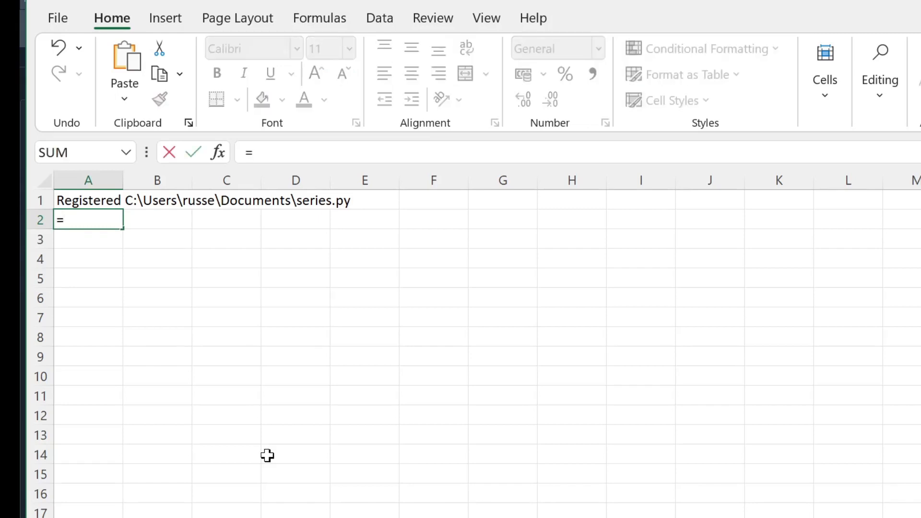
type("cl")
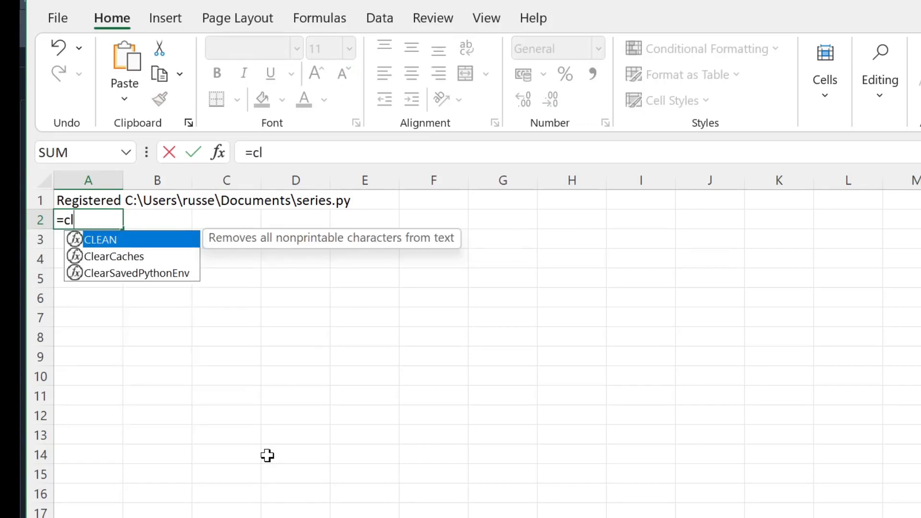
key("Down")
key("Tab")
key("ctrl+Return")
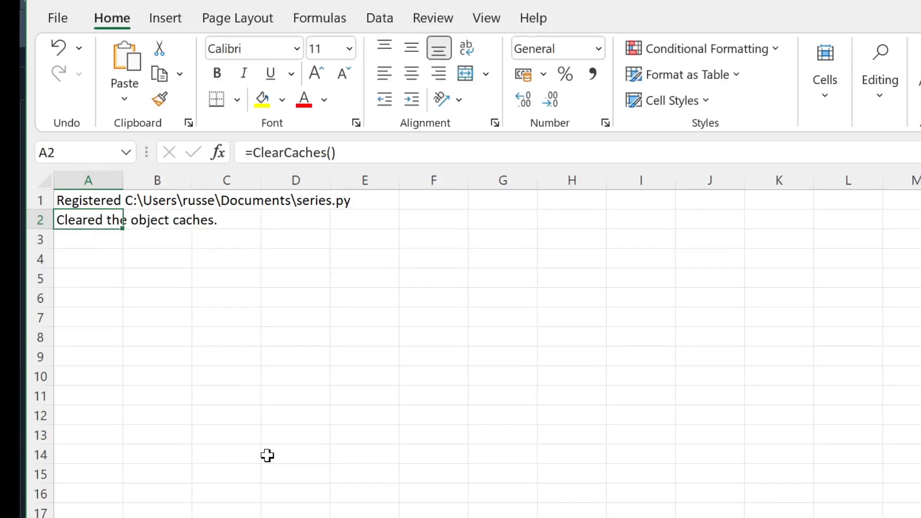
key("Delete")
- Enter =create_random_ds(5) in A2 to create a random integer series with 5 rows
type("=cre")
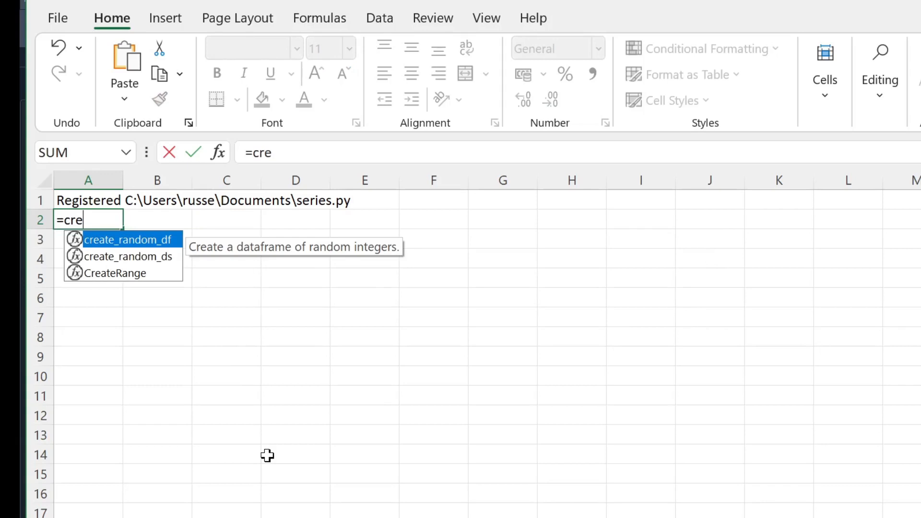
key("Down")
key("Tab")
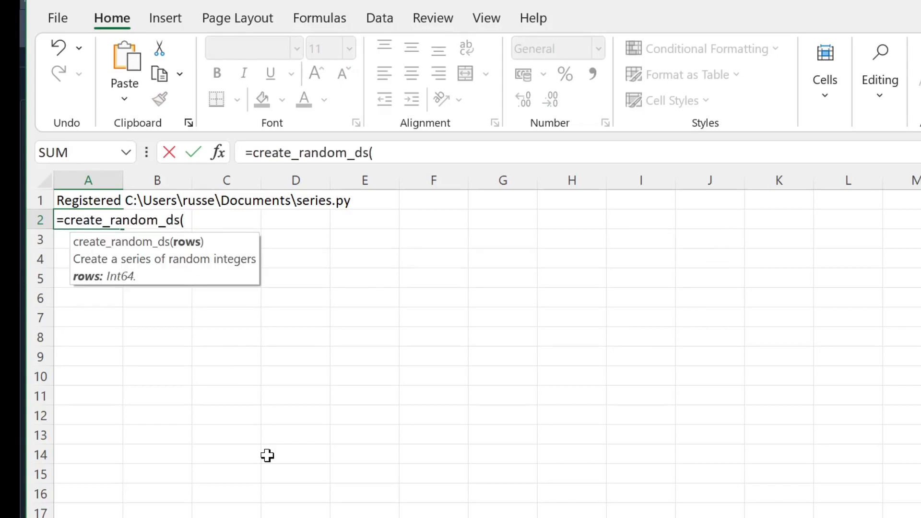
type("5)")
key("Return")
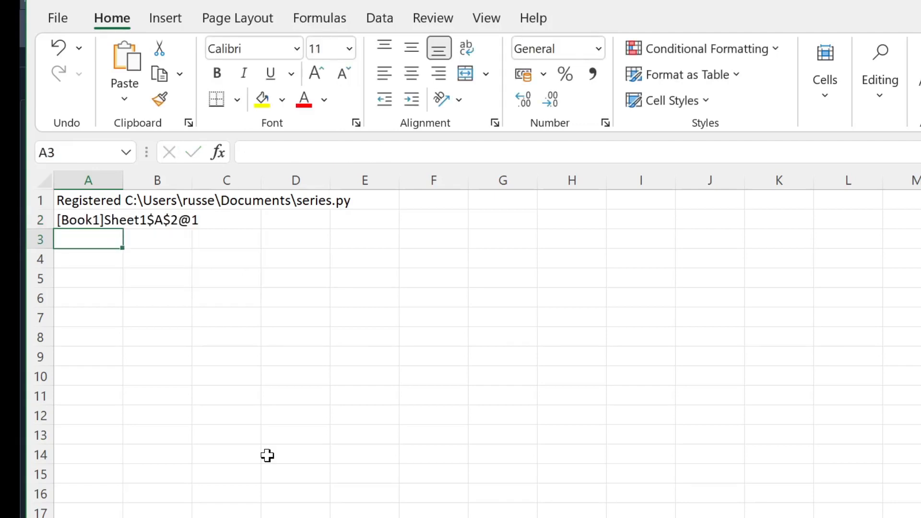
- Create a second random series of 5 rows by entering =create_random_ds(5) in A3
type("=cre")
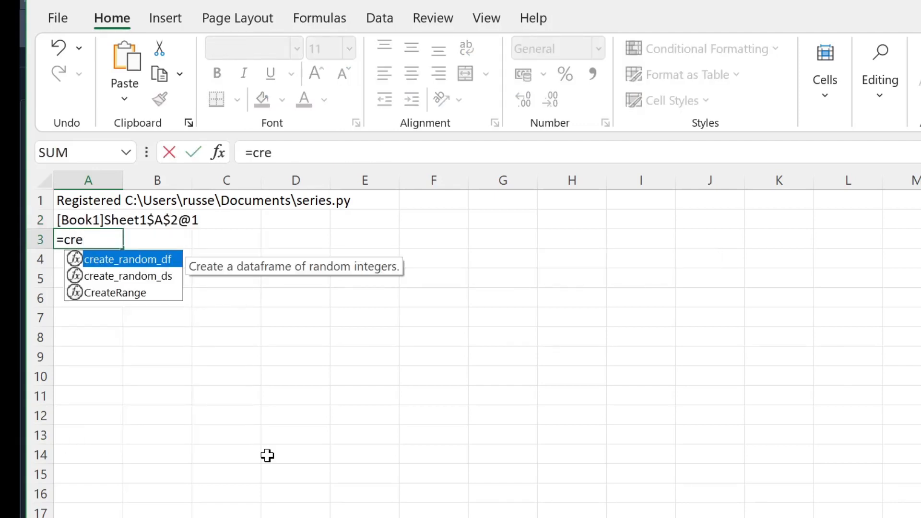
key("Down")
key("Tab")
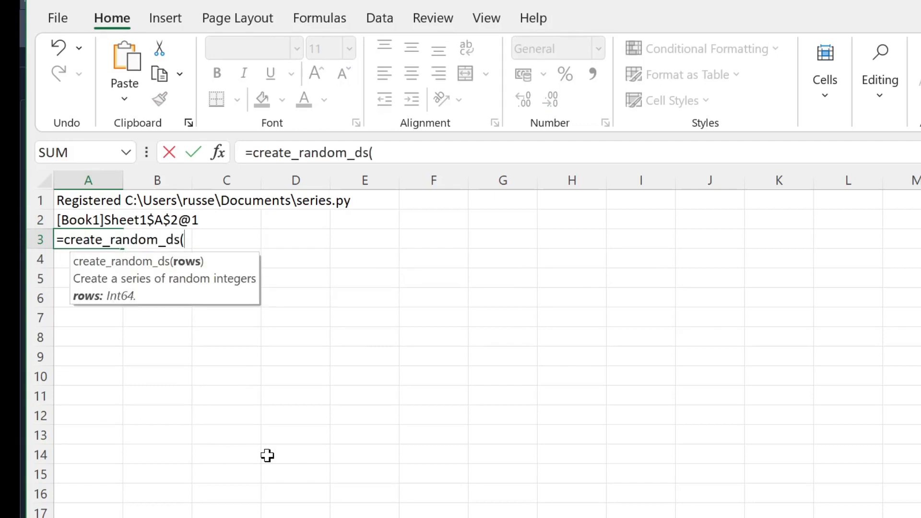
type("5)")
key("Return")
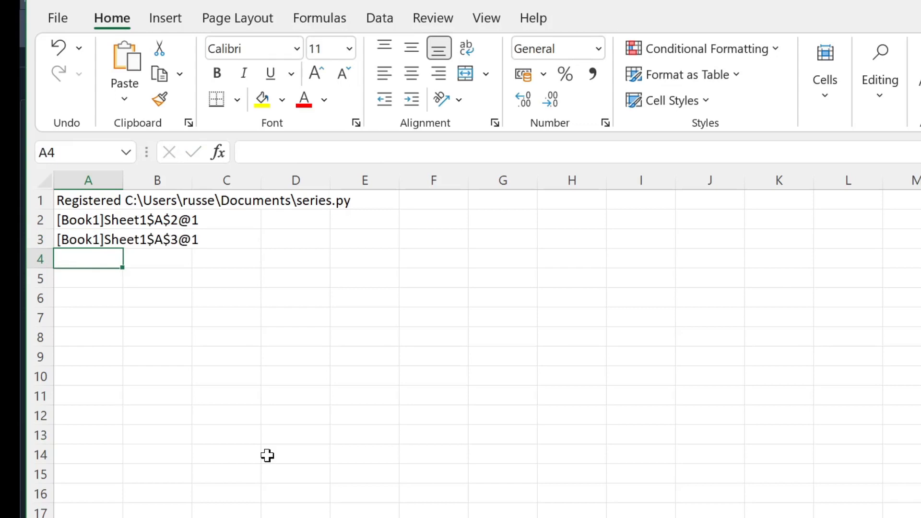
- Display the first random series with =ViewPyObject(A2) in A4, and undo that entry
type("=view")
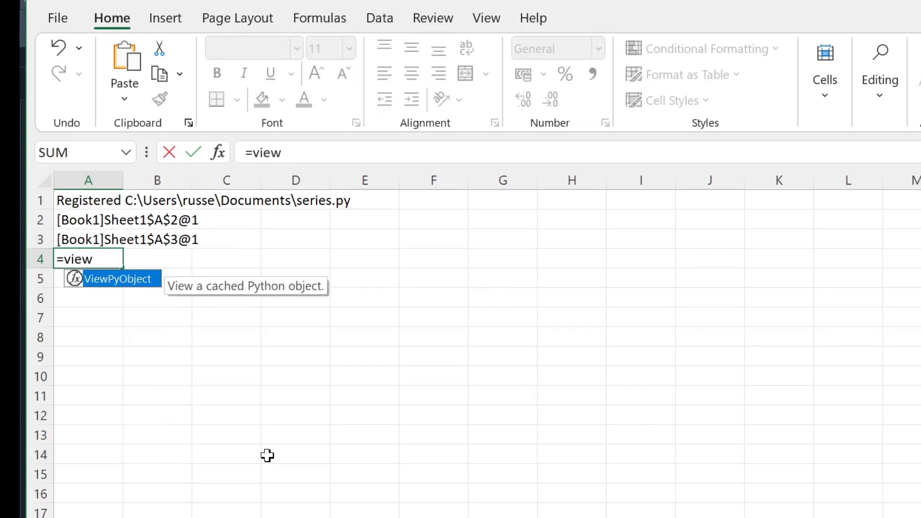
key("Tab")
key("Up")
key("Up")
type(")")
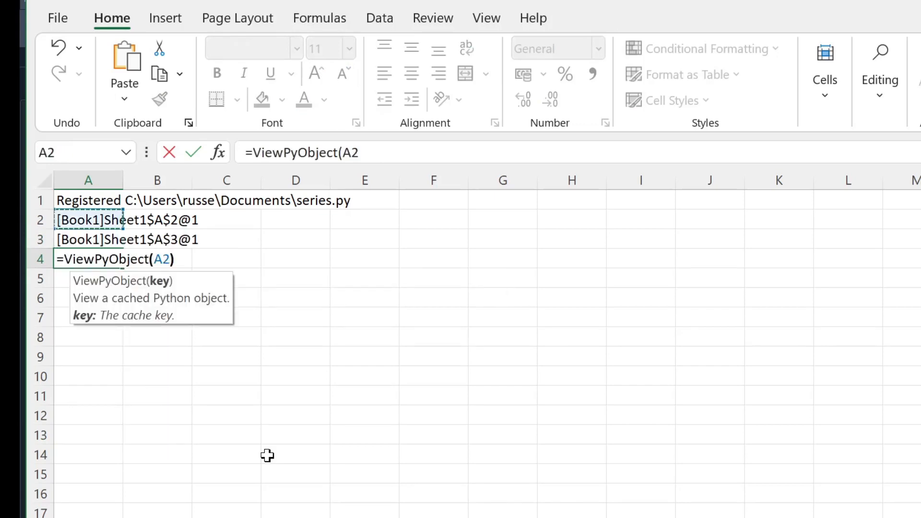
key("Return")
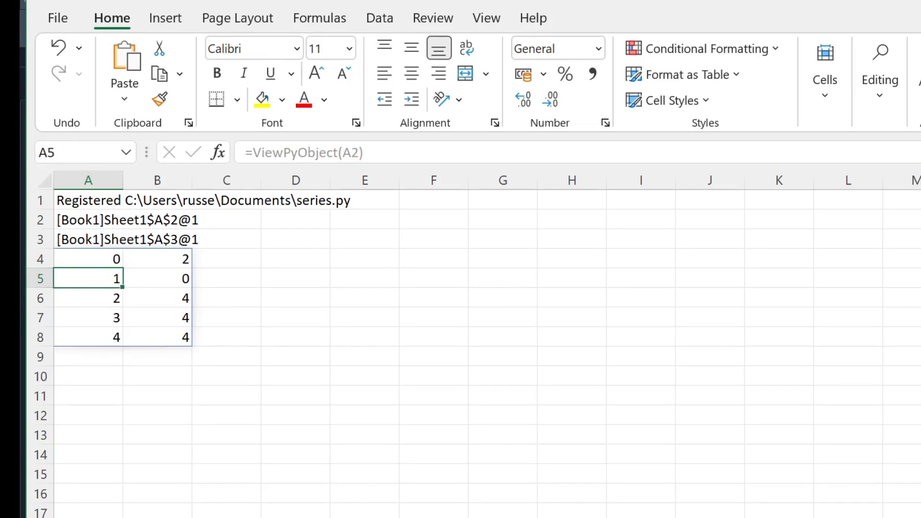
key("ctrl+z")
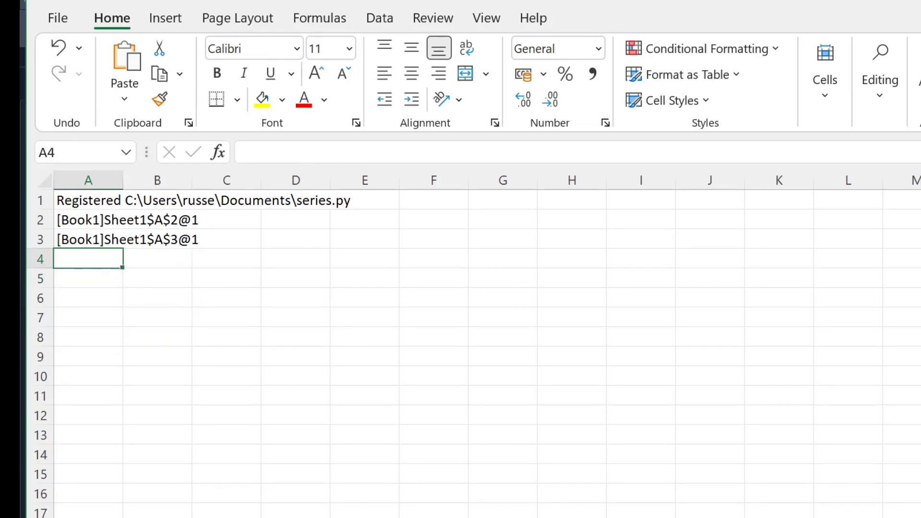
- Concatenate the two cached series by entering =concat_ds(A2:A3,0,"outer",TRUE) in A4
type("=con")
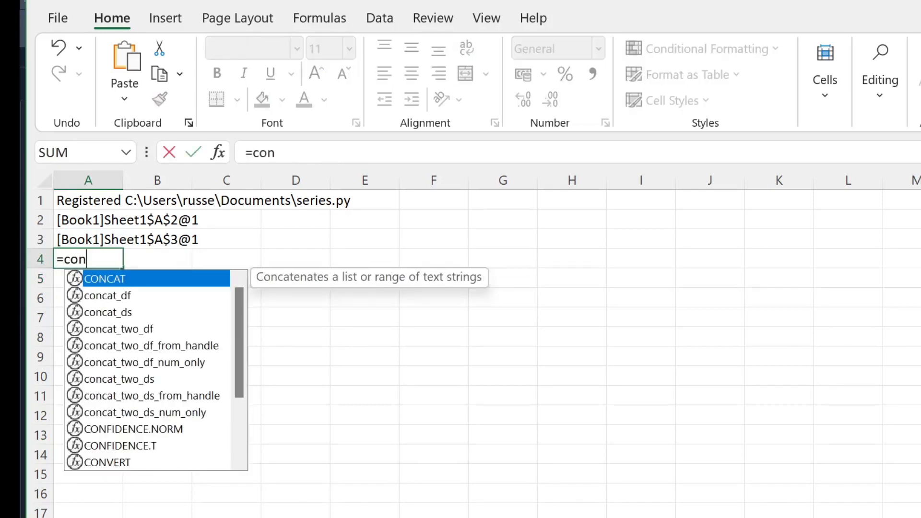
key("Down")
key("Down")
key("Tab")
key("Up")
key("Up")
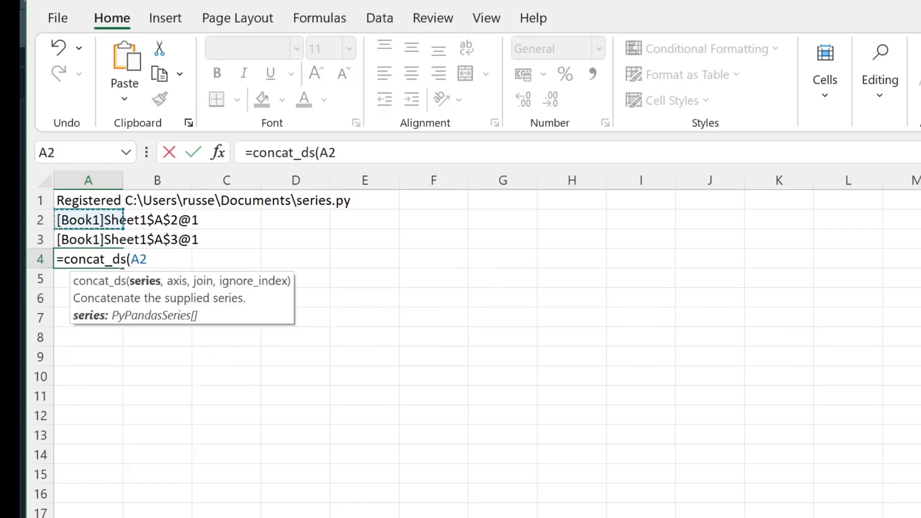
key("shift+Down")
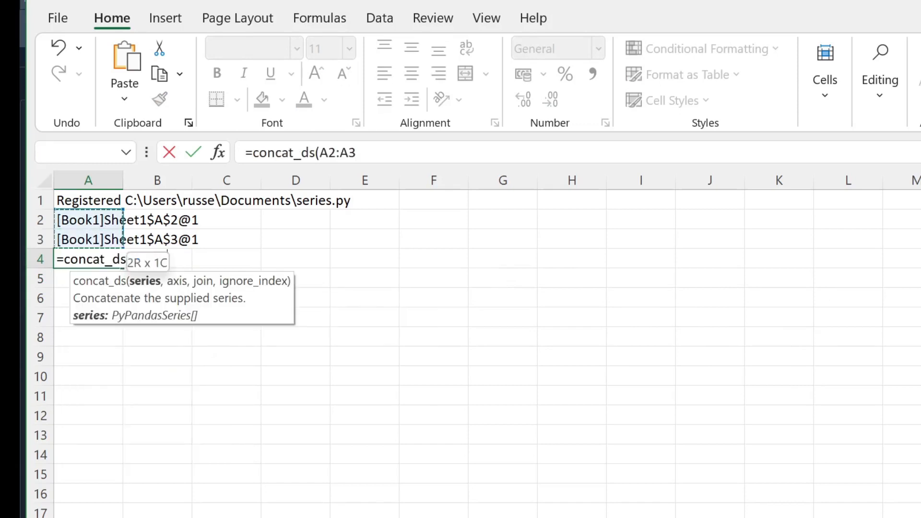
type(",0,")
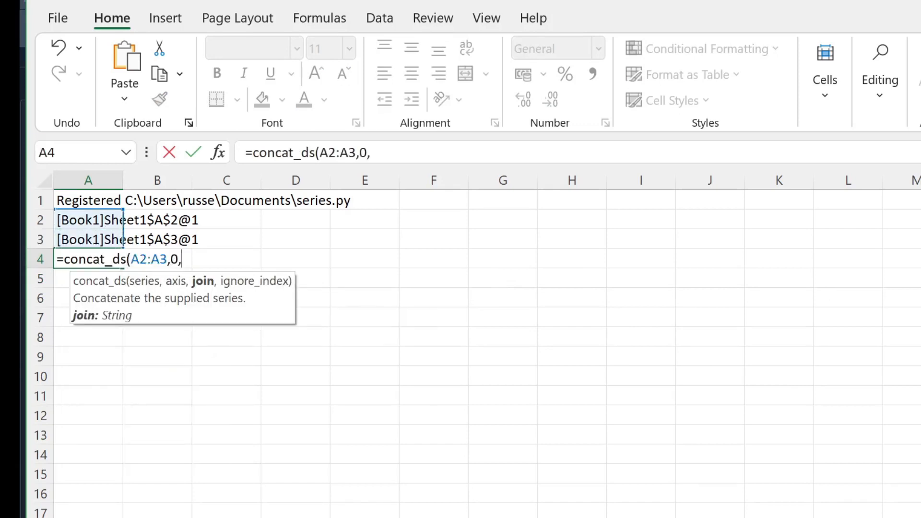
type("\"outer")
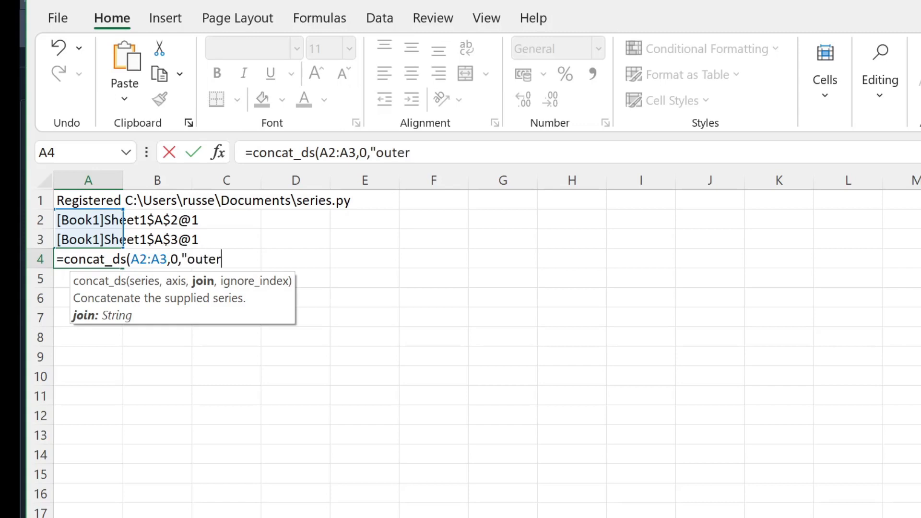
type("\",TR")
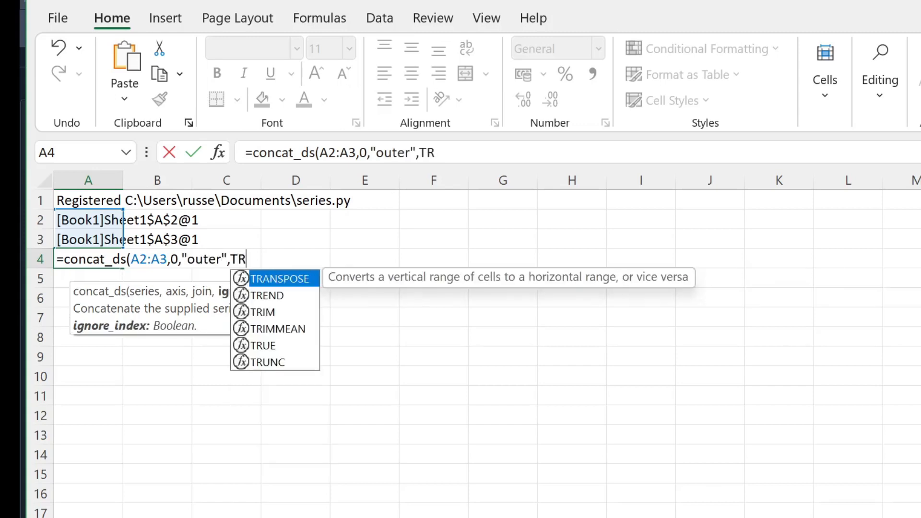
type("UE)")
key("Return")
- Display the concatenated series by entering =ViewPyObject(A4) in A5
type("=v")
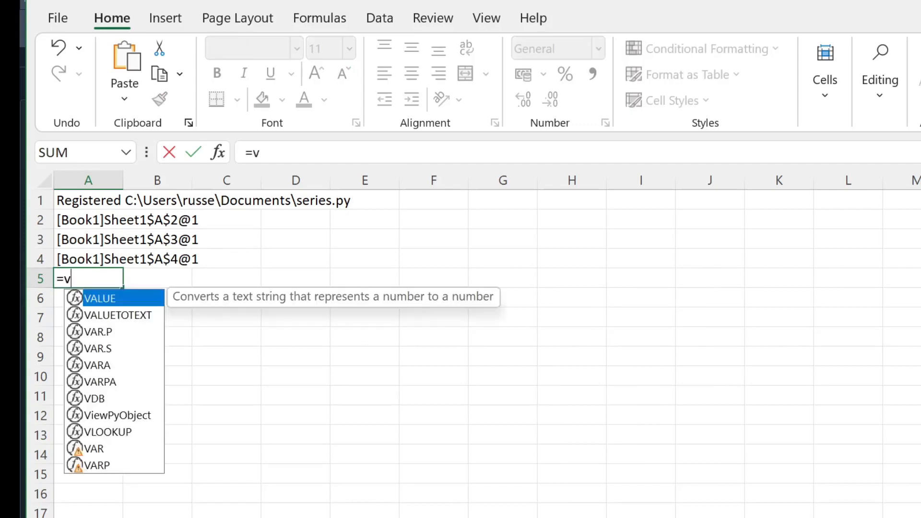
type("iew")
key("Tab")
left_click(123, 259)
type(")")
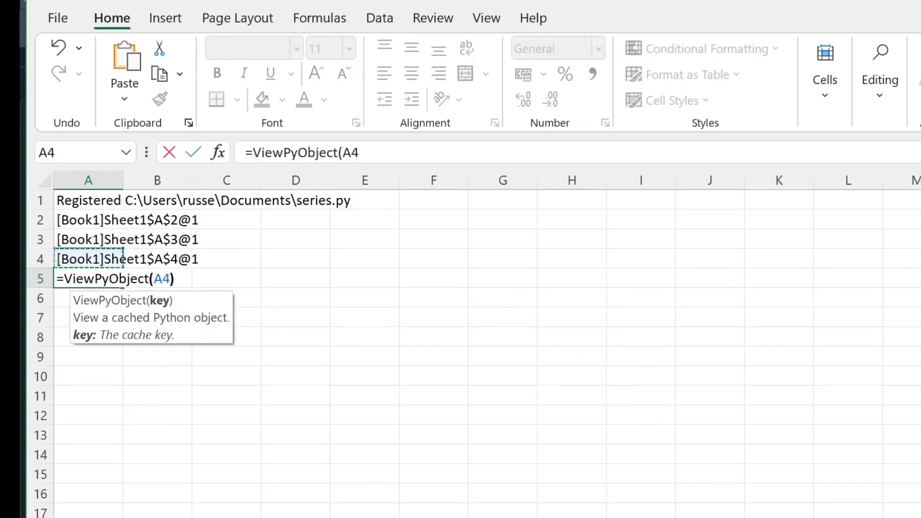
key("Return")
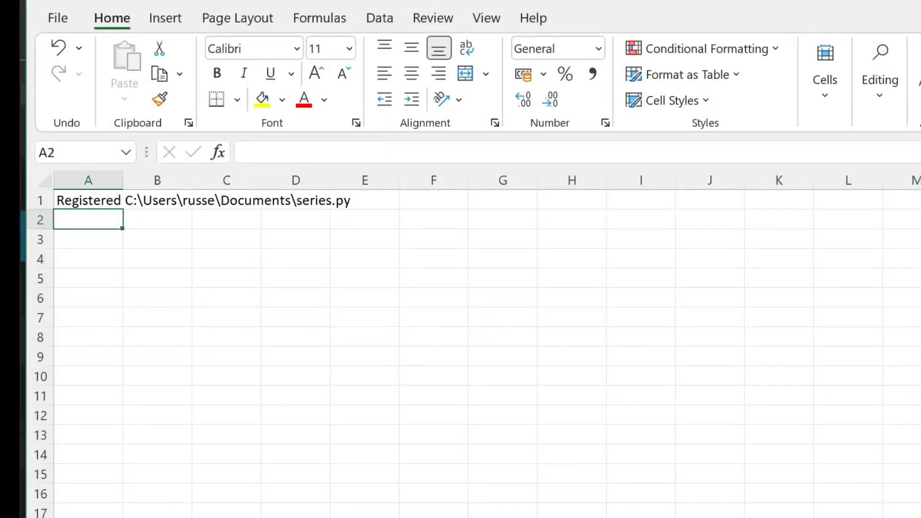
- Clear the object caches with =ClearCaches() in A2, and empty the cell again
type("=clear")
key("Tab")
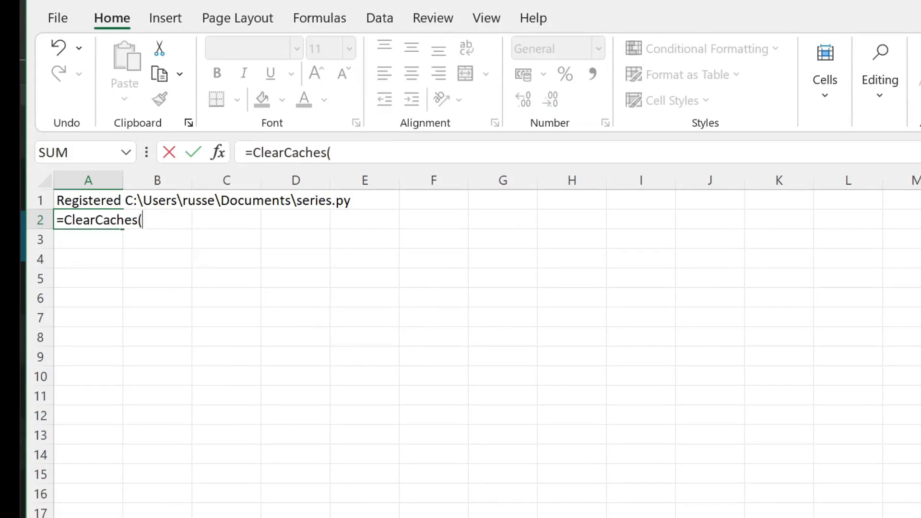
type(")")
key("Return")
key("Up")
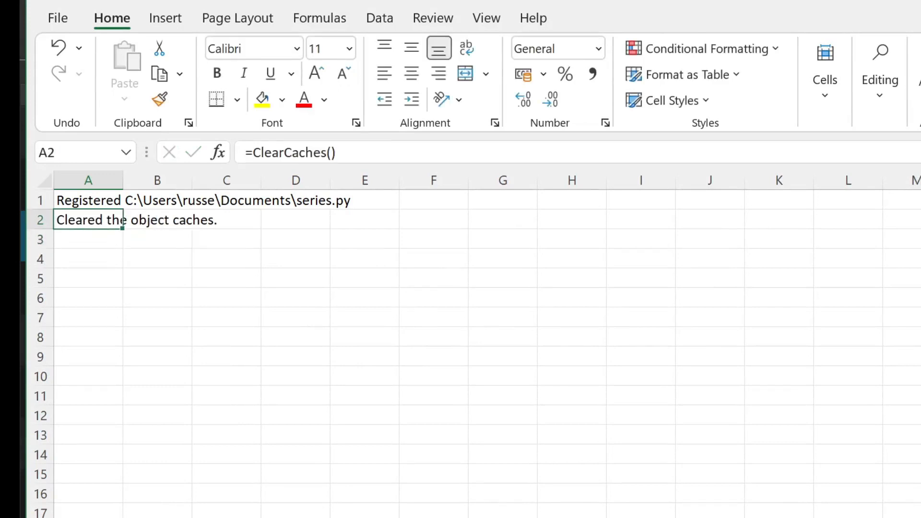
key("Delete")
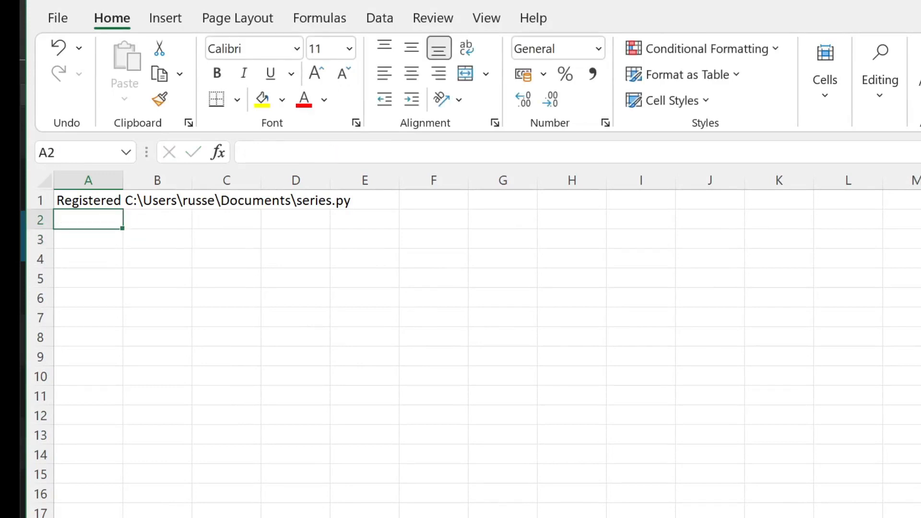
- Create a cached random dataframe with 10 rows and 2 columns by entering =create_random_df(,,10,2) in A2
type("=cre")
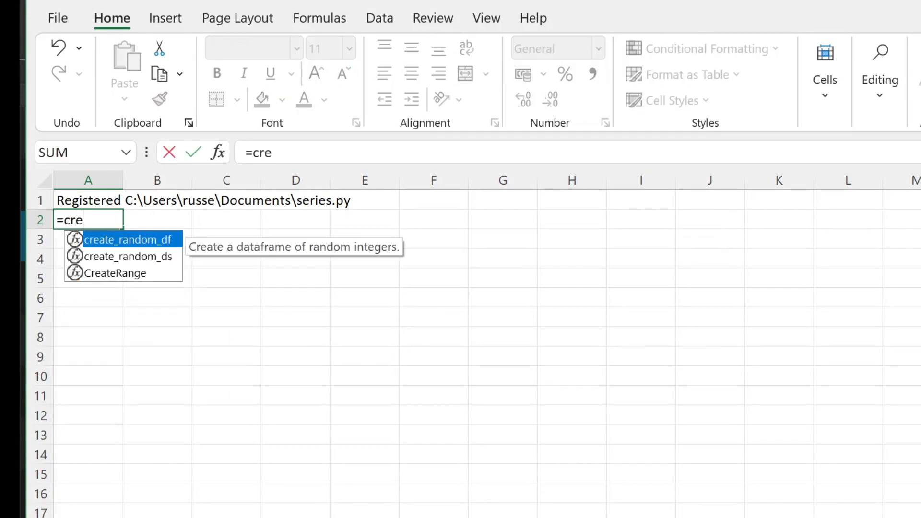
key("Tab")
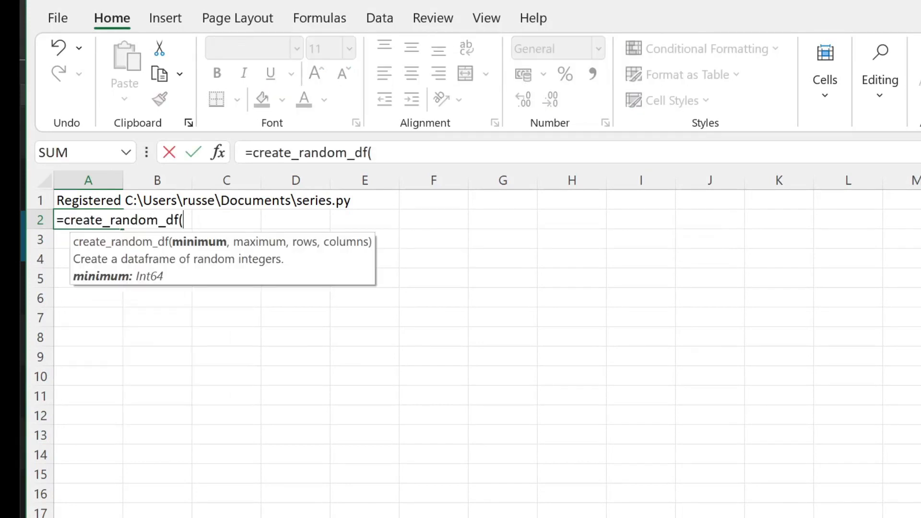
type(",,")
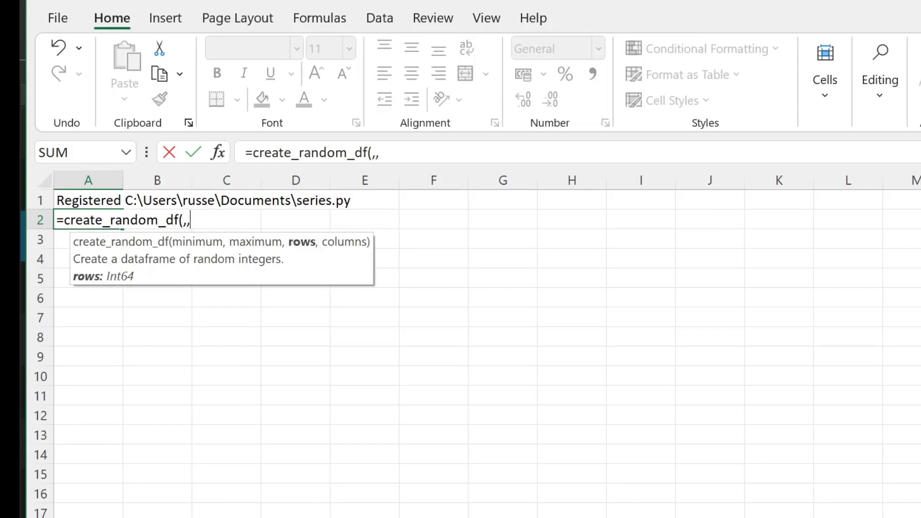
type("10,2)")
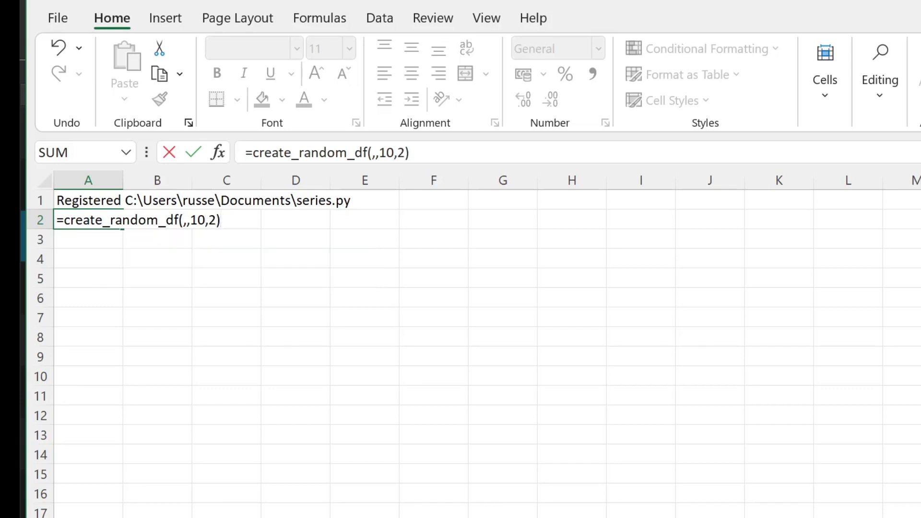
key("Return")
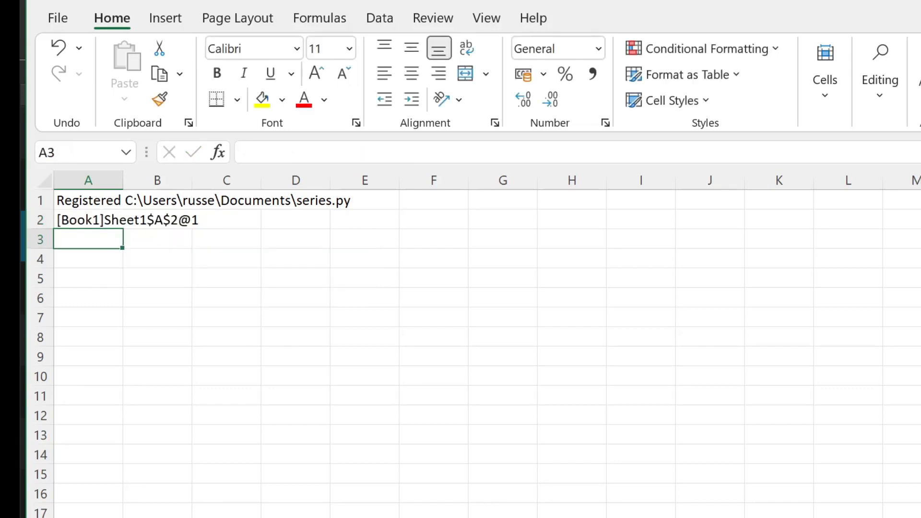
- Display the random dataframe with =ViewPyObject(A2) in A3, and empty the cell again
type("=view")
key("Tab")
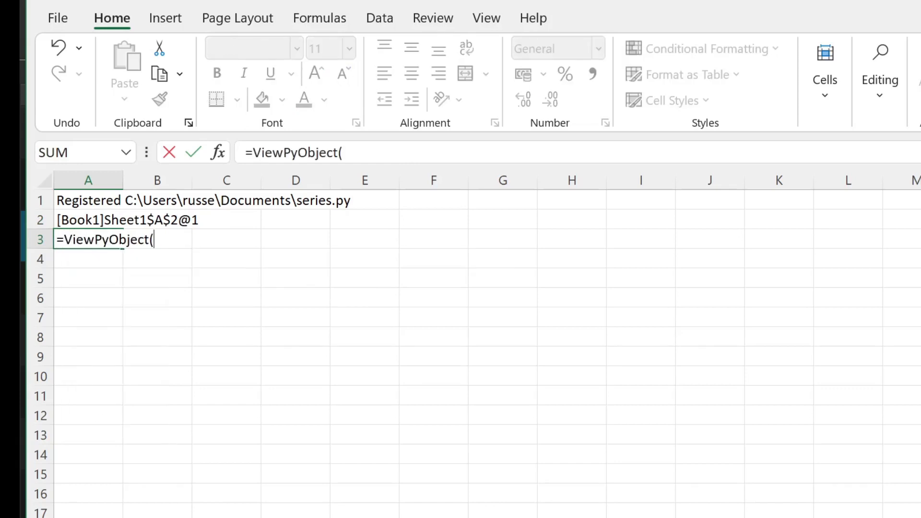
key("Up")
type(")")
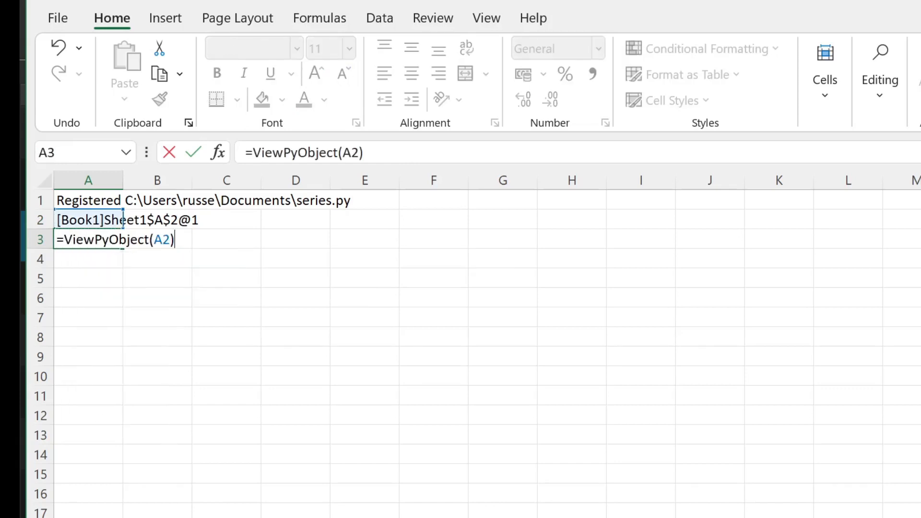
key("Return")
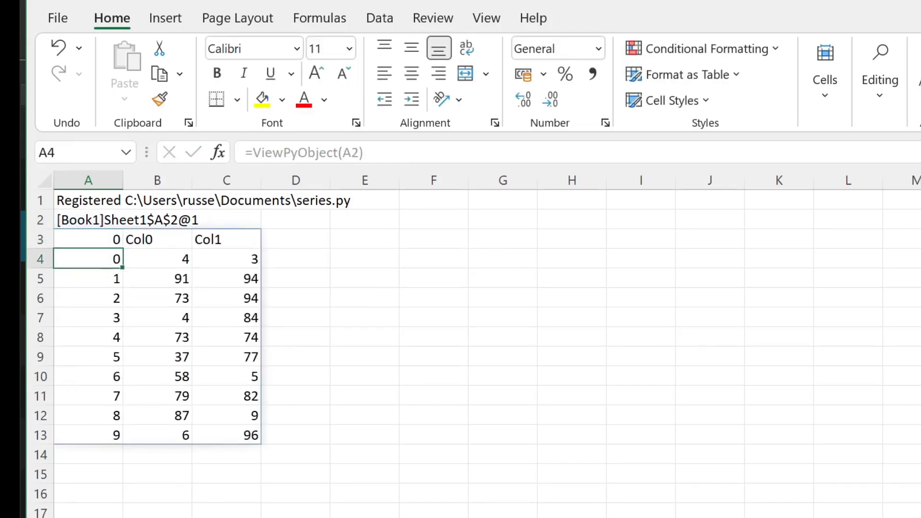
key("Up")
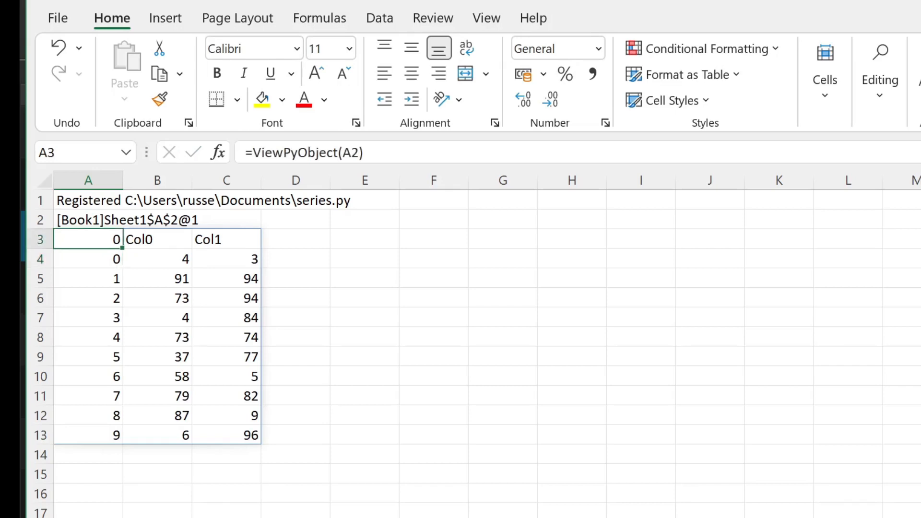
key("Delete")
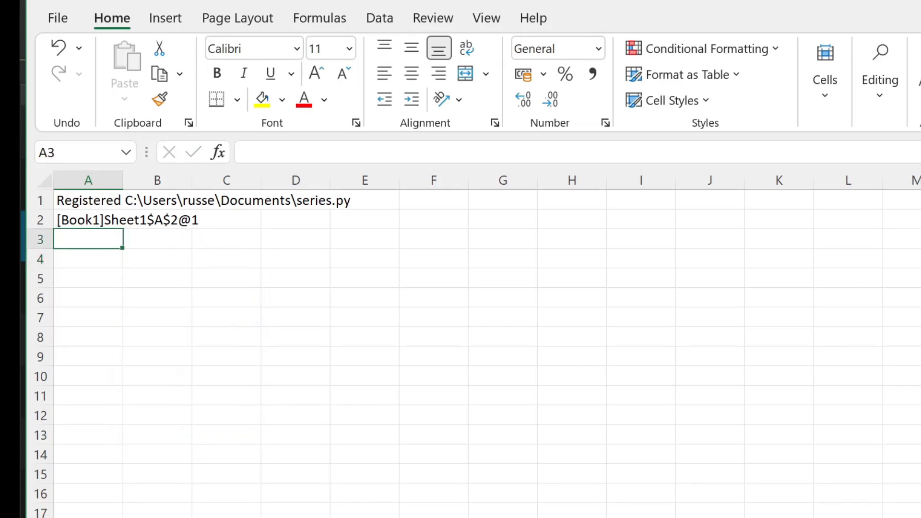
- Describe the cached dataframe by entering =describe_df_from_handle(A2) in A3
type("=desc")
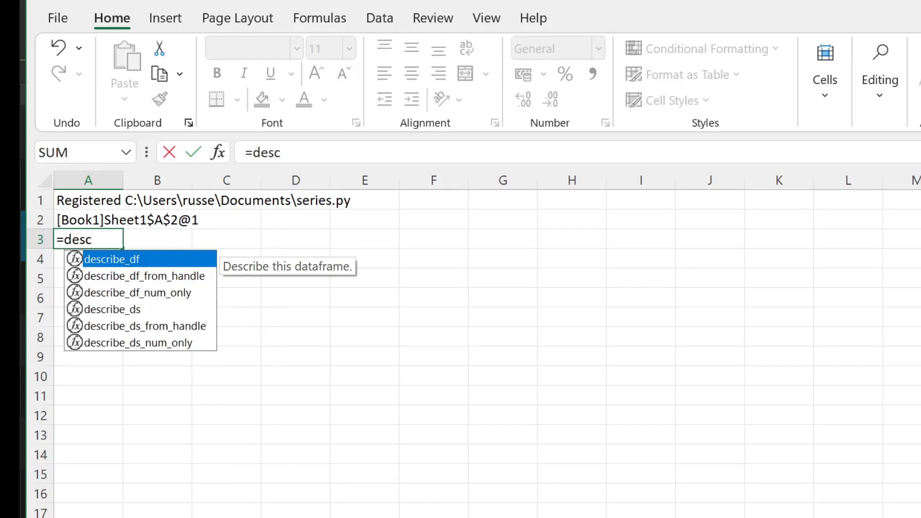
key("Down")
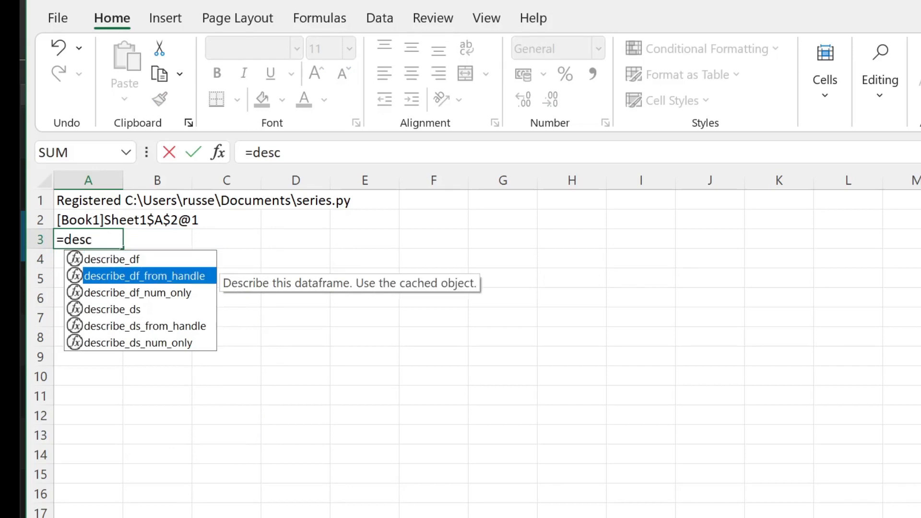
key("Tab")
key("Up")
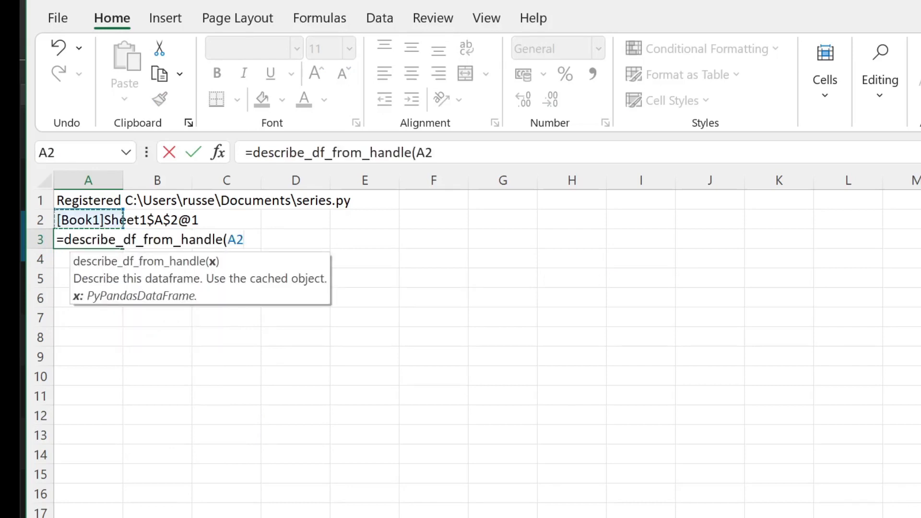
type(")")
key("Return")
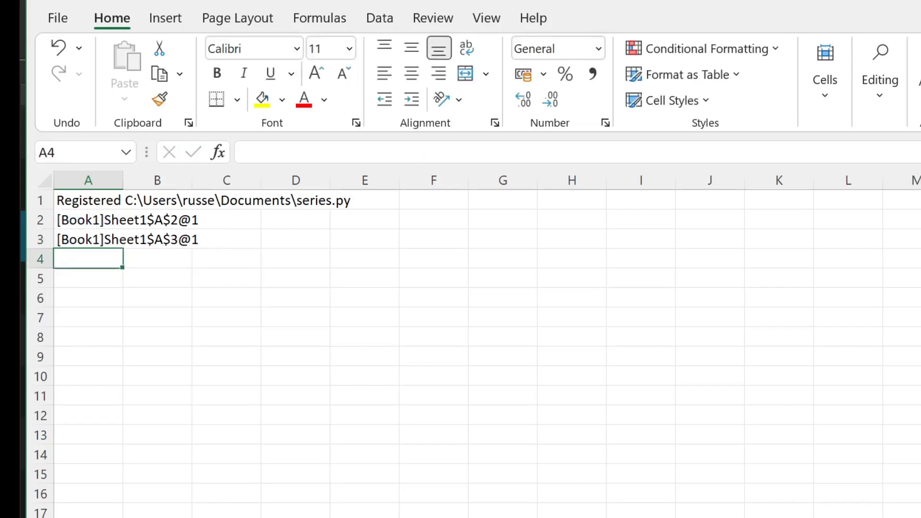
- Display the cached dataframe description by entering =ViewPyObject(A3) in A4
type("=view")
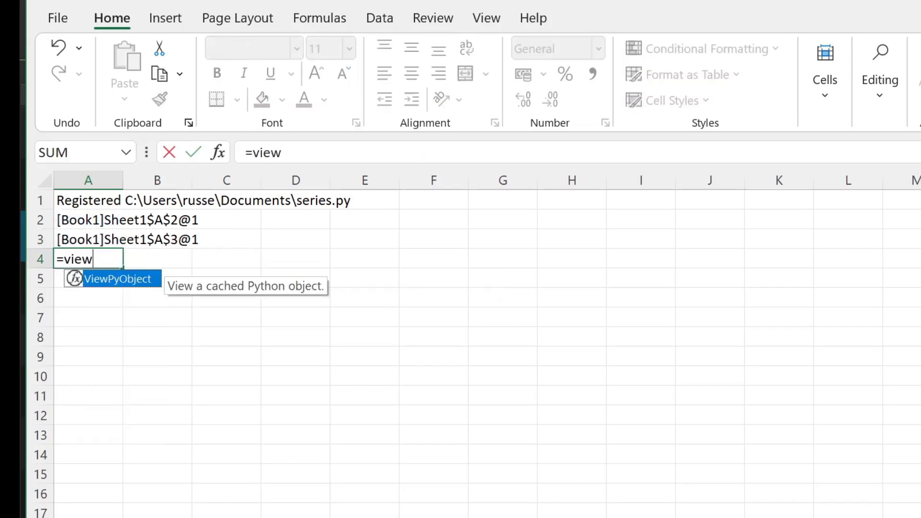
key("Tab")
key("Up")
type(")")
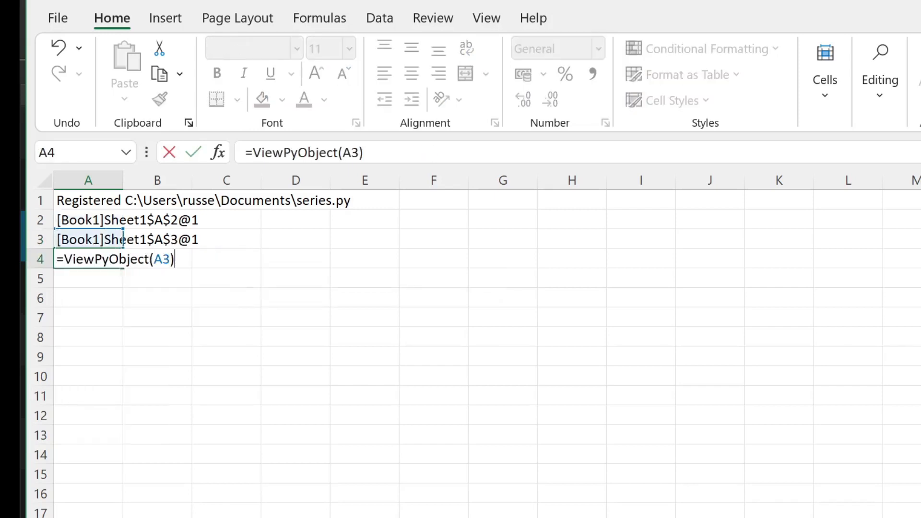
key("Return")
- Undo the last three formula entries in A2:A4
key("ctrl+z")
key("ctrl+z")
key("ctrl+z")
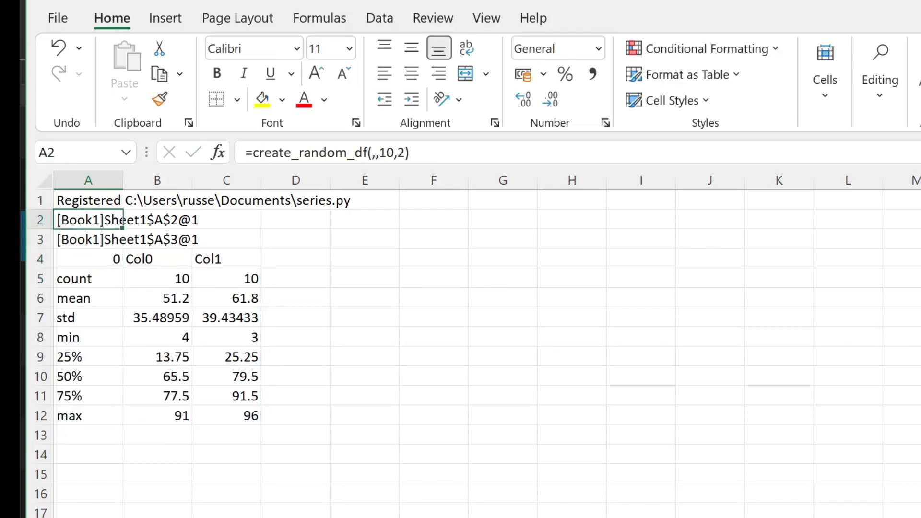
- Enter the column headers A in B2 and B in C2
key("Right")
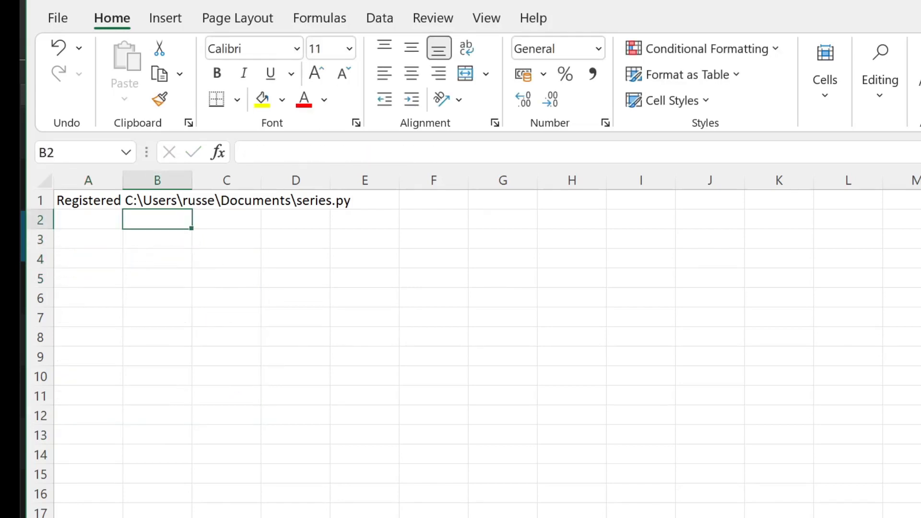
type("A")
key("Tab")
type("B")
key("Return")
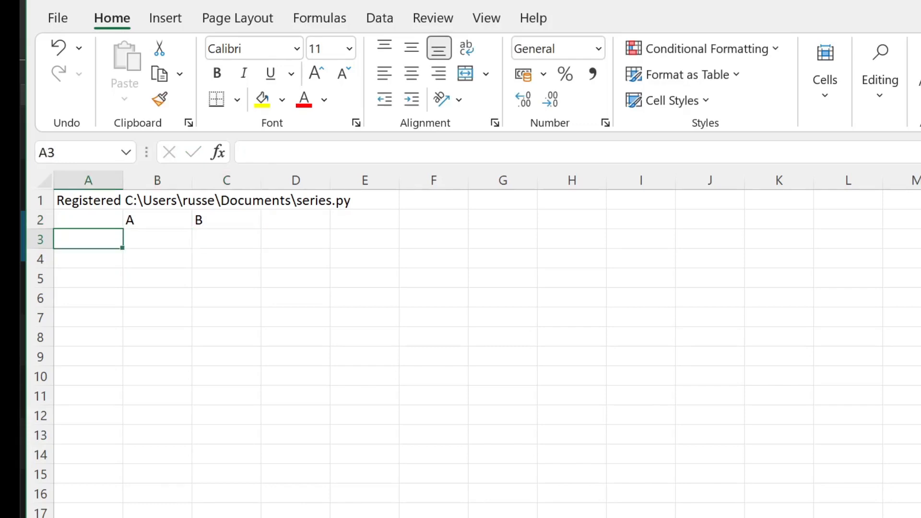
- Enter the row labels 101, 102, 103 and 104 in A3:A6
type("101")
key("Return")
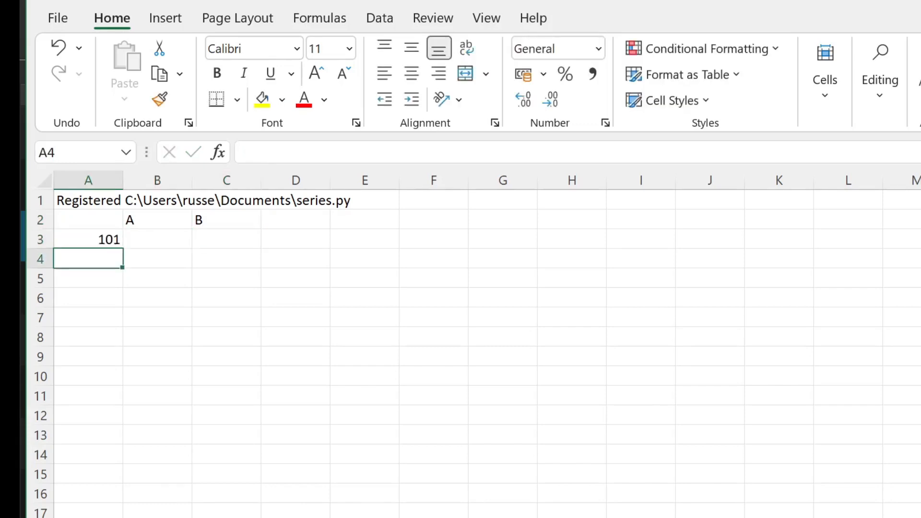
type("102")
key("Return")
type("103")
key("Return")
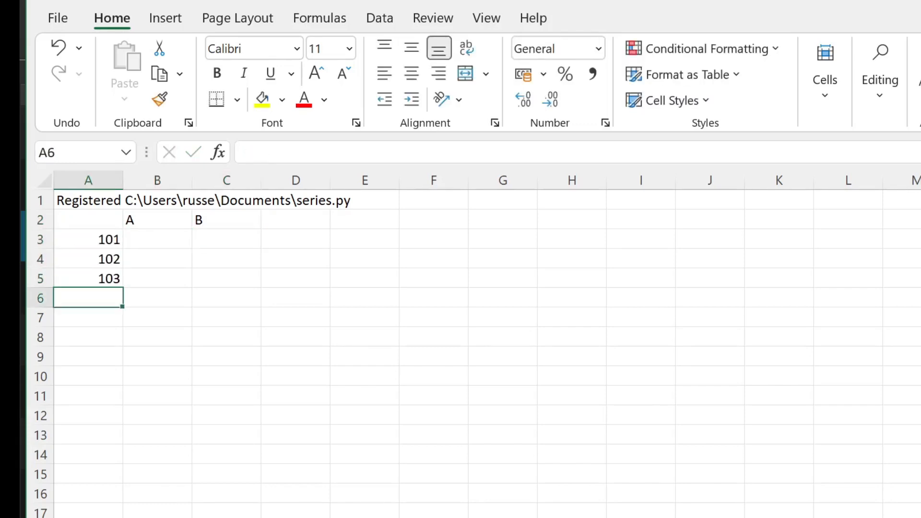
type("104")
key("Up")
- Enter the values 8, 8, 8 and 0 in B3:B6 for column A of the table
key("Up")
key("Up")
key("Right")
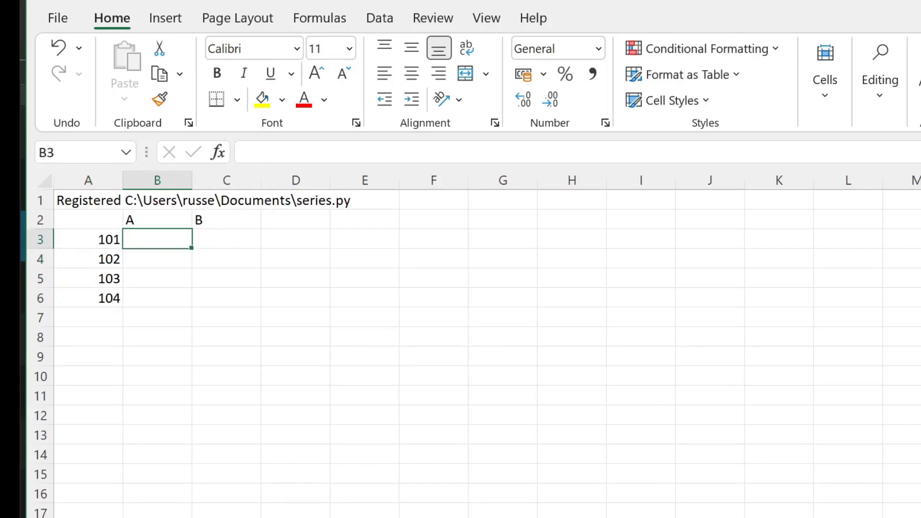
type("8")
key("Return")
type("8")
key("Return")
type("8")
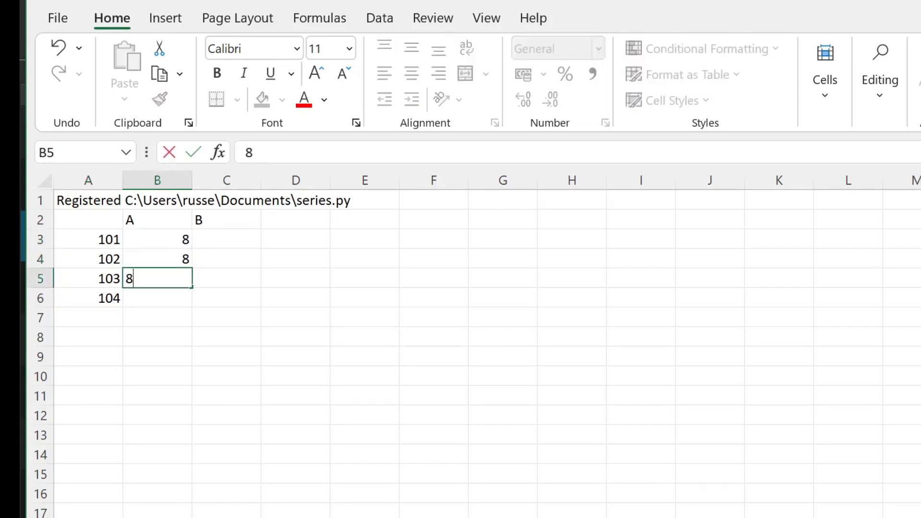
key("Return")
type("0")
key("Up")
- Enter the values 5, 5, 12 and 9 in C3:C6 for column B of the table
key("Up")
key("Up")
key("Right")
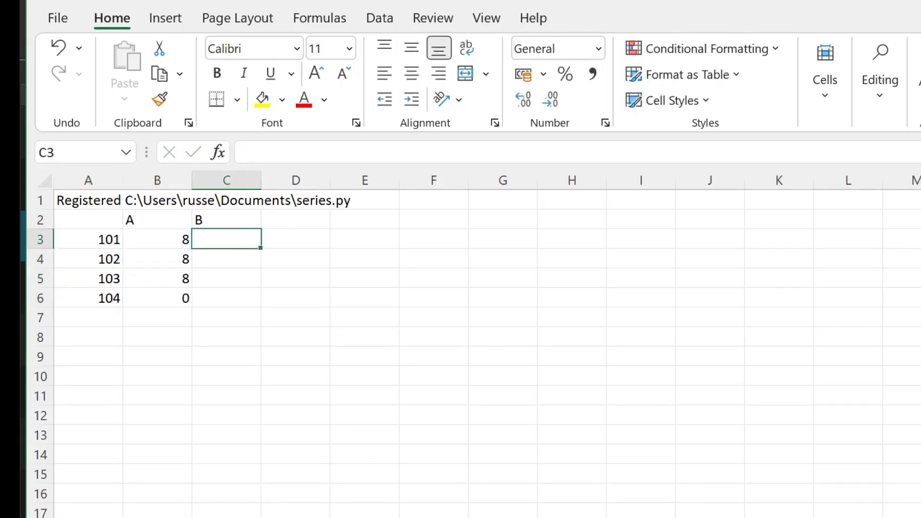
type("5")
key("Return")
type("5")
key("Return")
type("12")
key("Return")
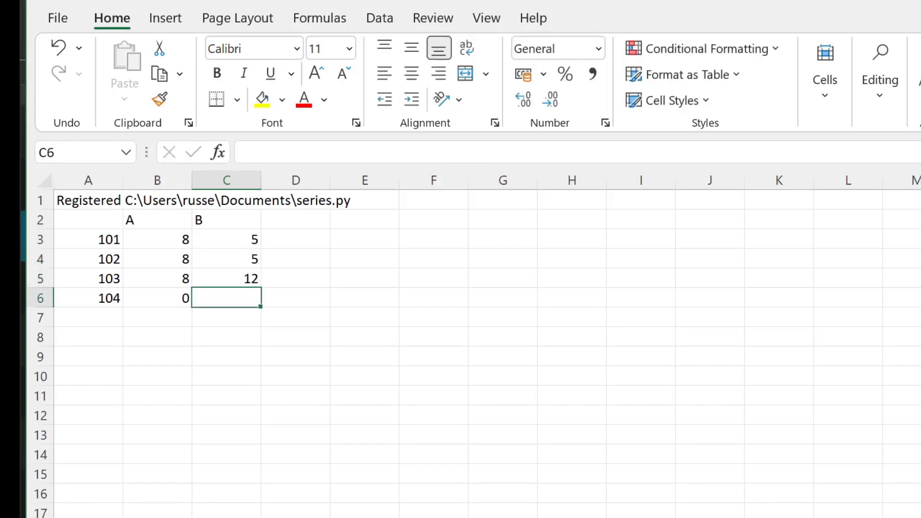
type("9")
key("Return")
- Describe the entered table as a dataframe by entering =describe_df(A2:C6) in A7
key("Left")
key("Left")
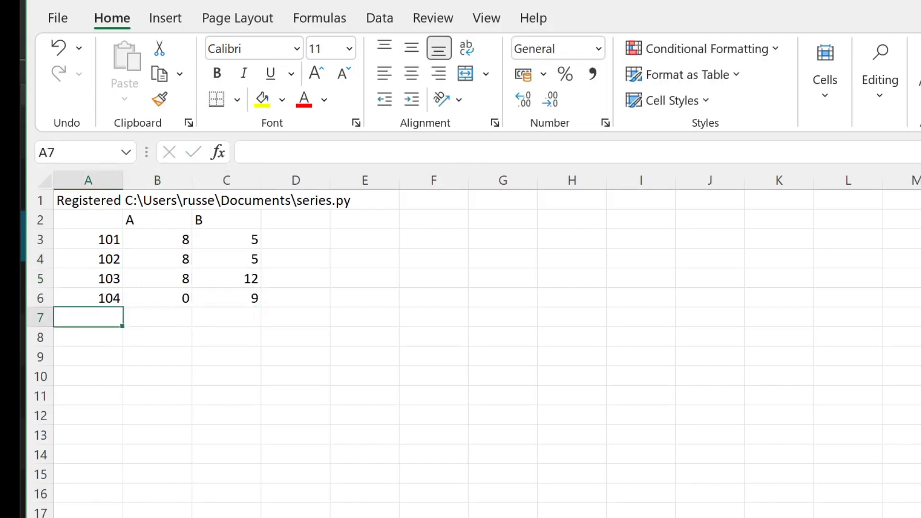
type("=desc")
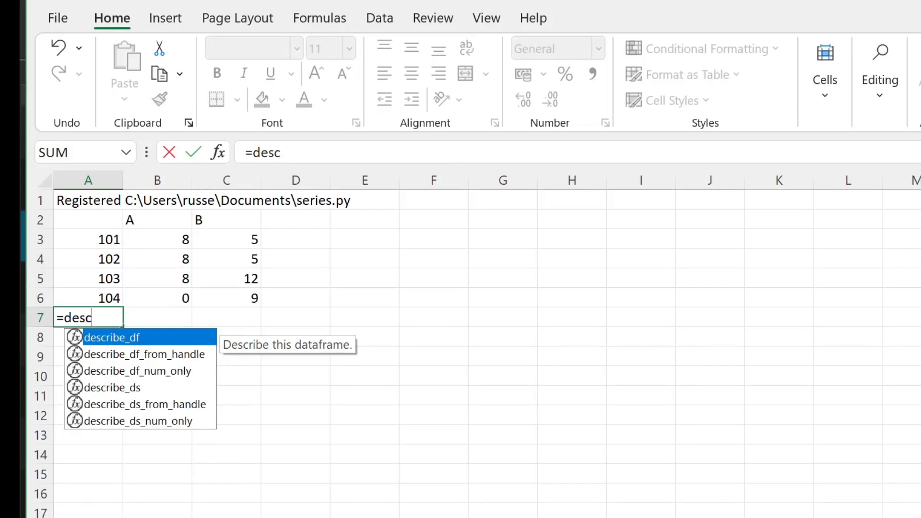
key("Tab")
key("Up")
key("Up")
key("Up")
key("Up")
key("Up")
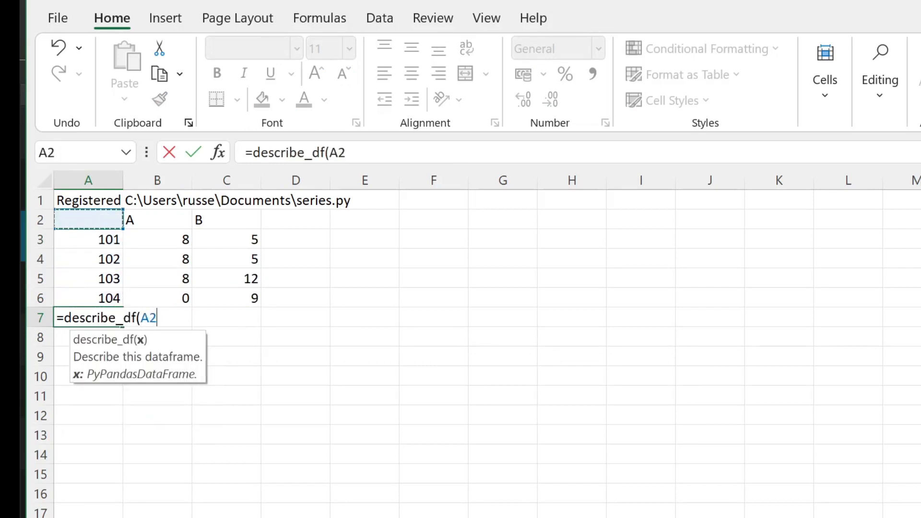
key("shift+Down")
key("shift+Down")
key("shift+Down")
key("shift+Down")
key("shift+Right")
key("shift+Right")
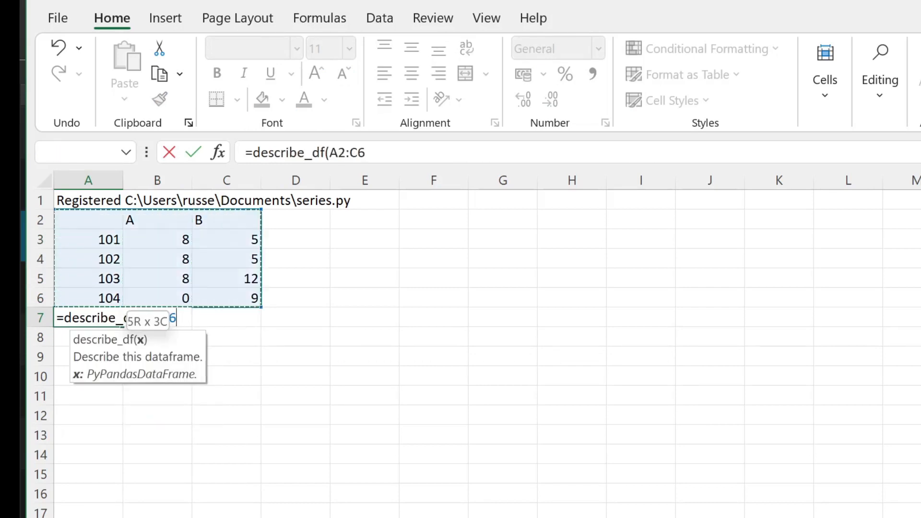
type(")")
key("Return")
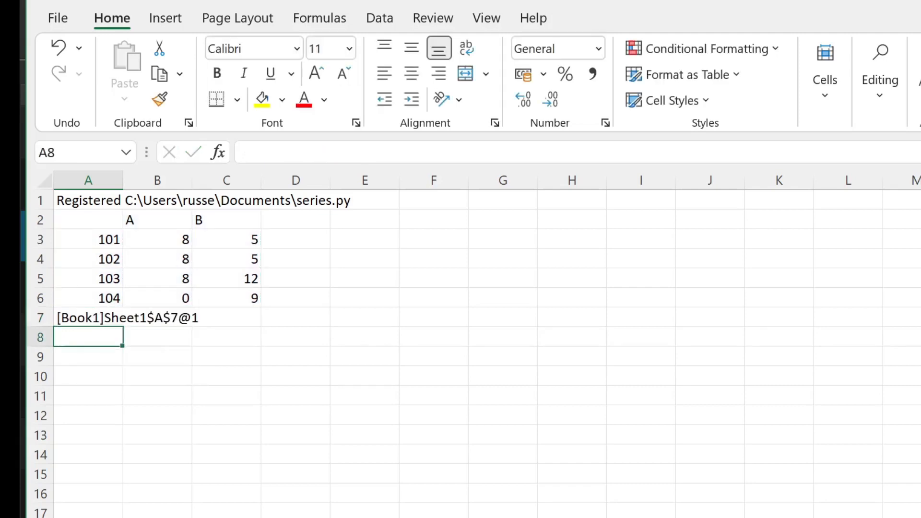
- Display the table's cached description by entering =ViewPyObject(A7) in A8
type("=view")
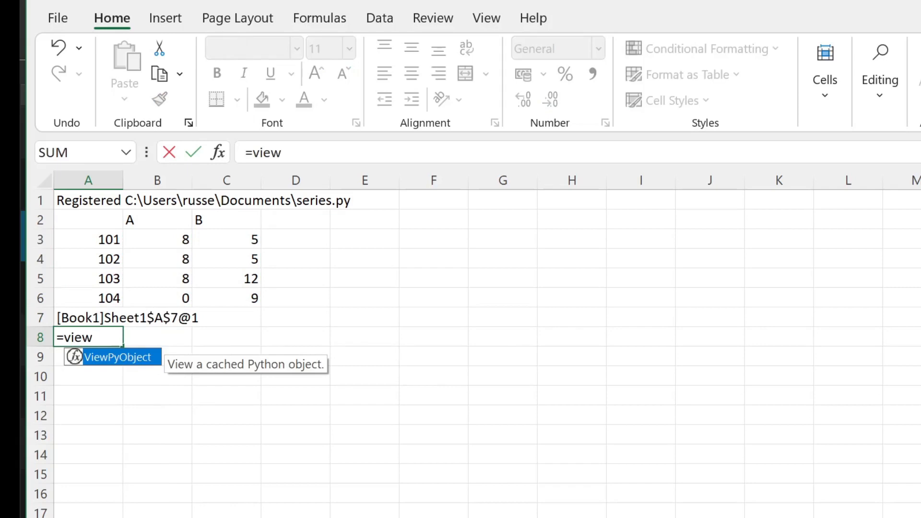
key("Tab")
key("Up")
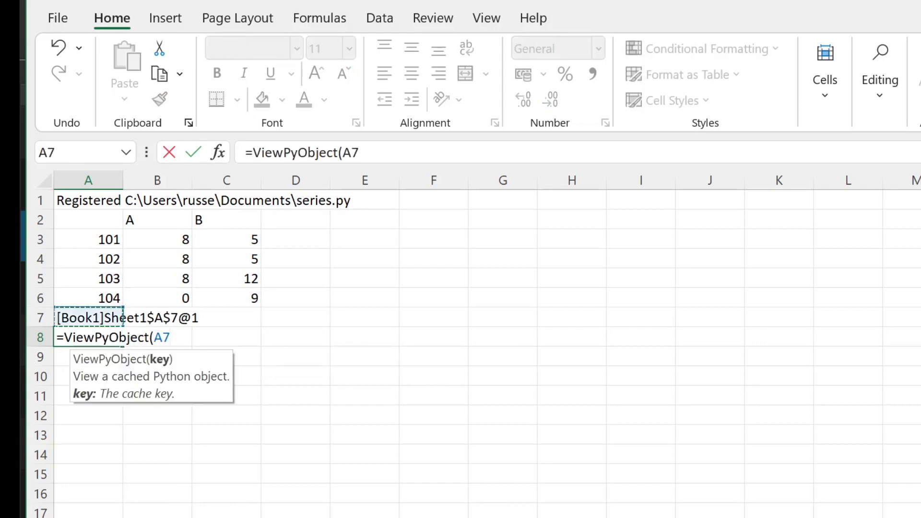
type(")")
key("Return")
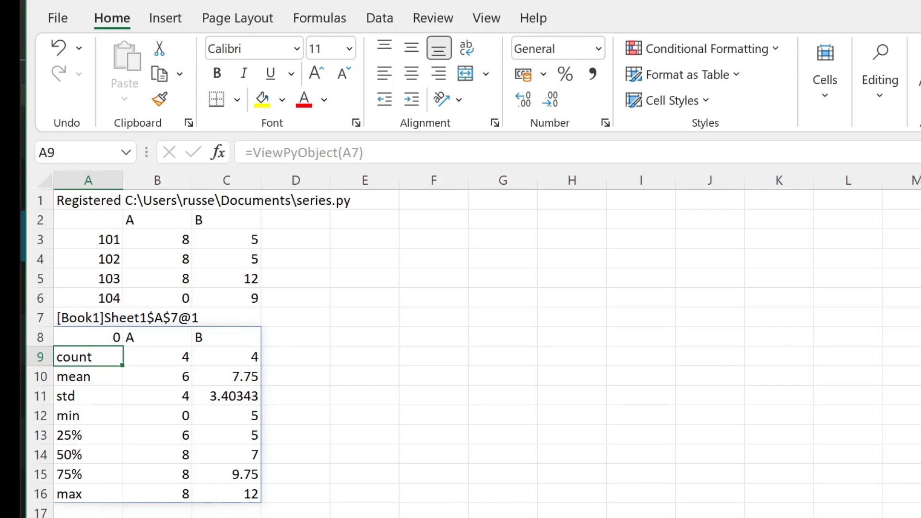
- Set the column A value for row 101 of the table, in B3, to 12
key("Up")
key("Up")
key("Up")
key("Up")
key("Up")
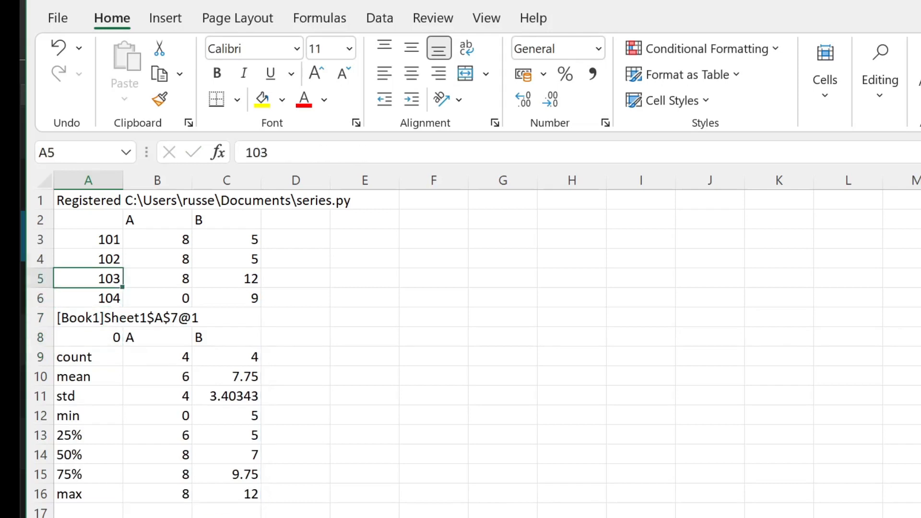
key("Right")
key("Up")
type("12")
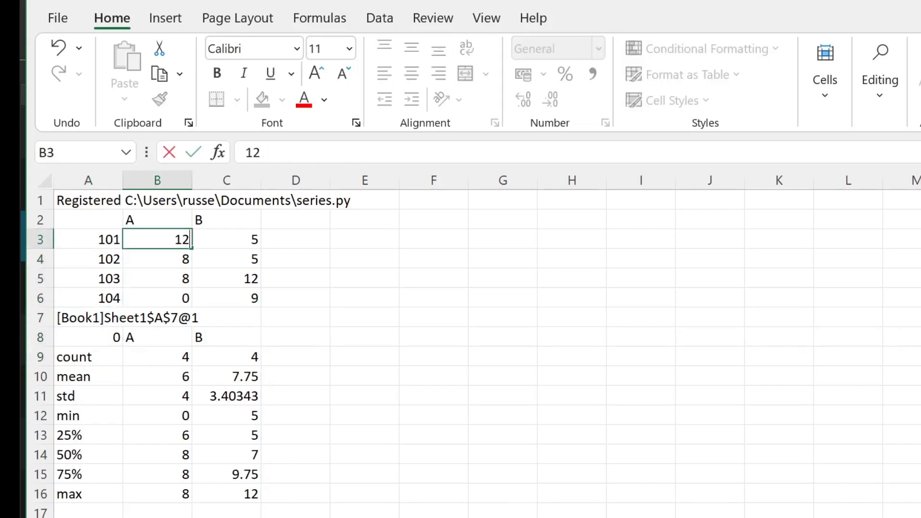
key("Return")
- Change the value in B3 to 15
key("Up")
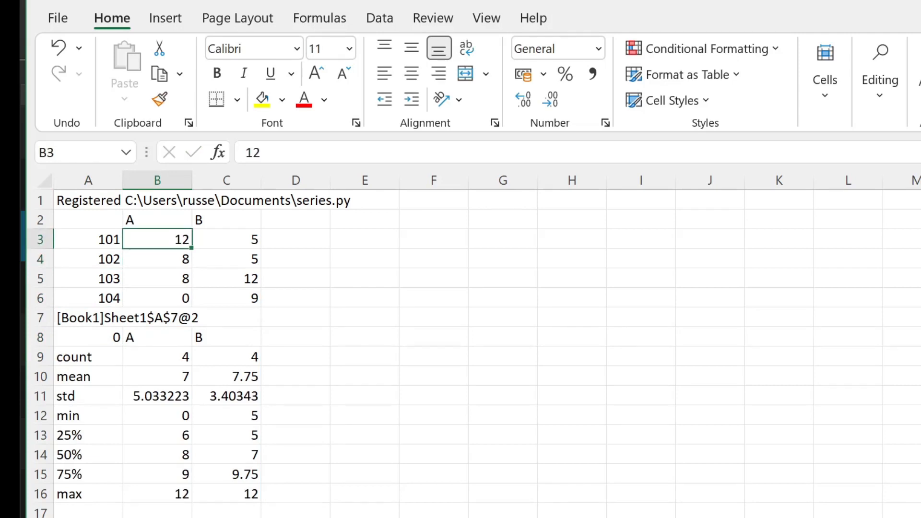
type("15")
key("Return")
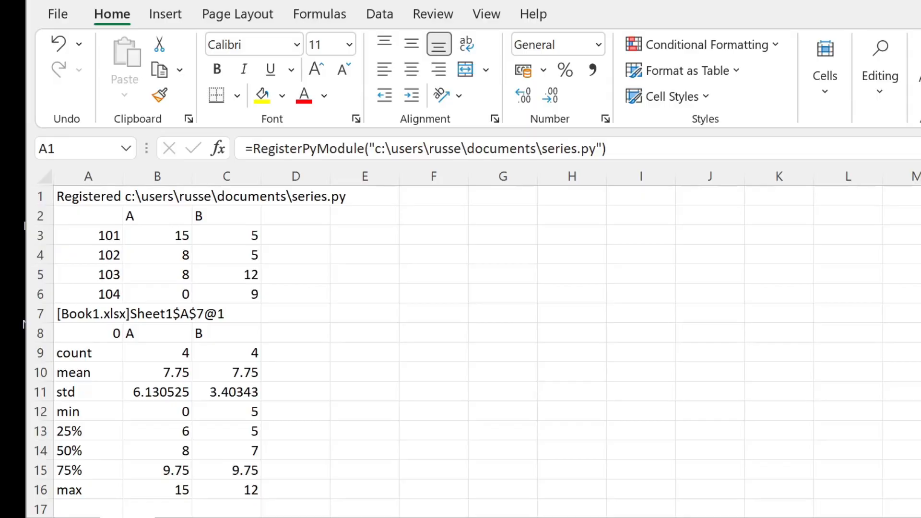
- Add TRUE as the useBackgroundProcess argument of the RegisterPyModule formula in A1, leaving executablePath and modulePrefix empty
left_click(667, 442)
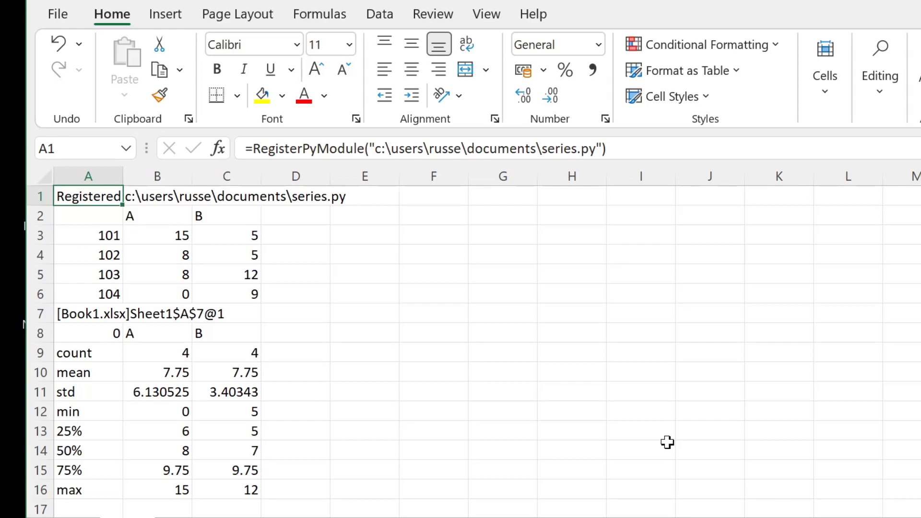
key("F2")
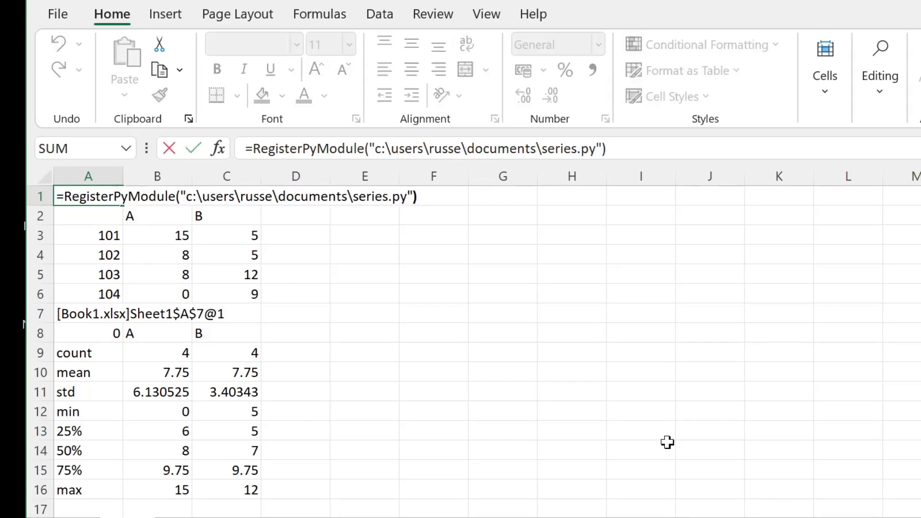
key("Left")
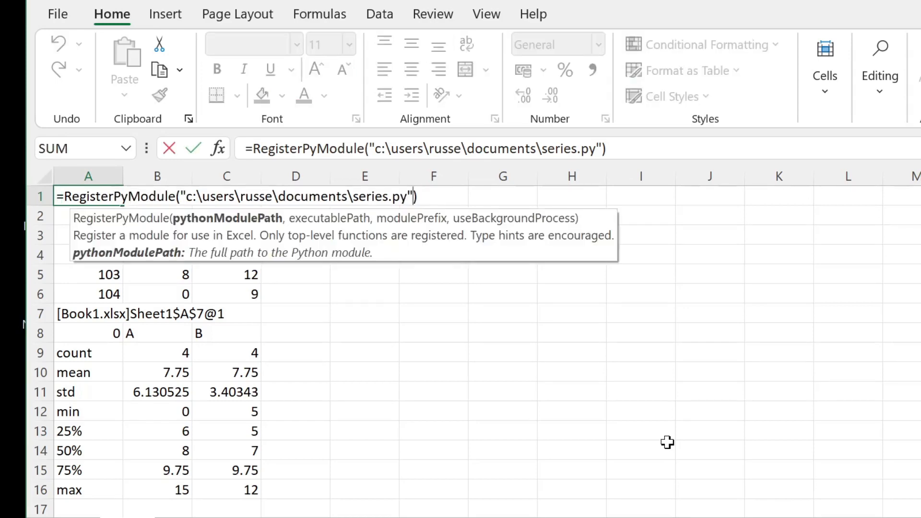
type(",")
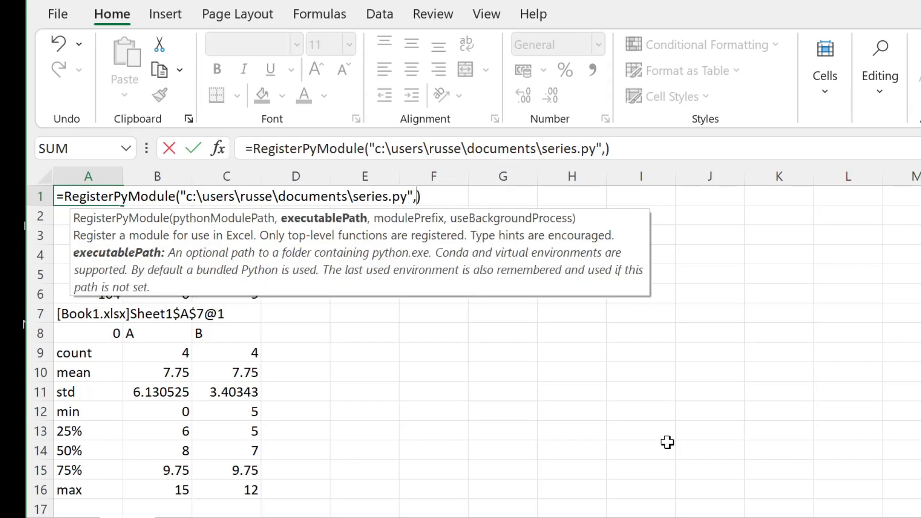
type(",,")
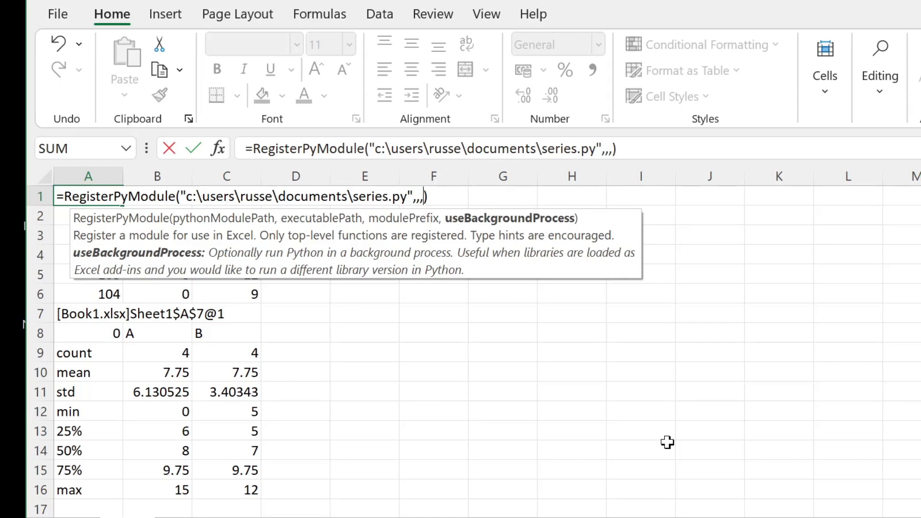
type("TRUE")
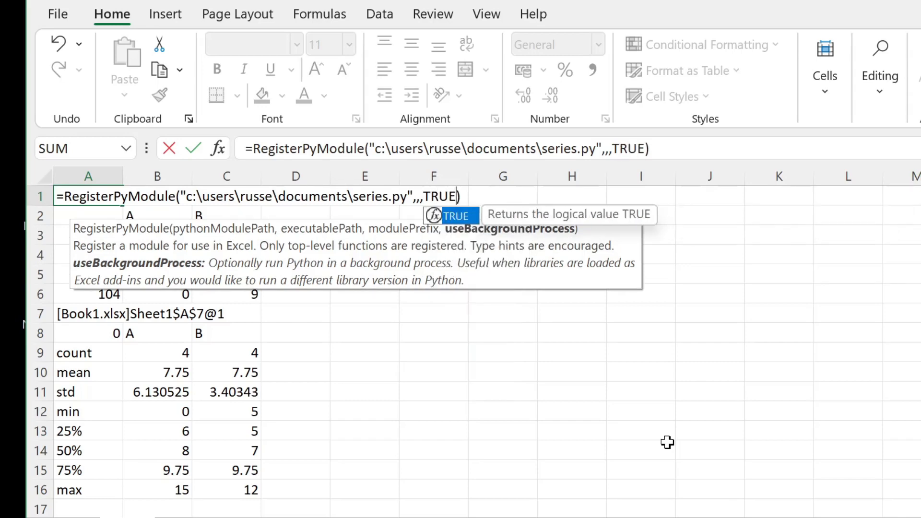
key("Return")
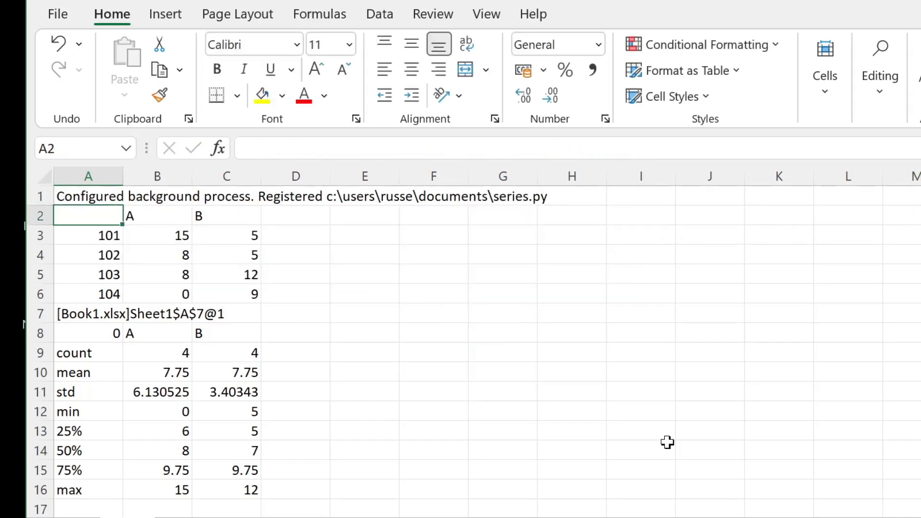
- Re-enter the =describe_df(A2:C6) formula in A7 to recalculate it through the background process
key("Down")
key("Down")
key("Down")
key("Down")
key("Down")
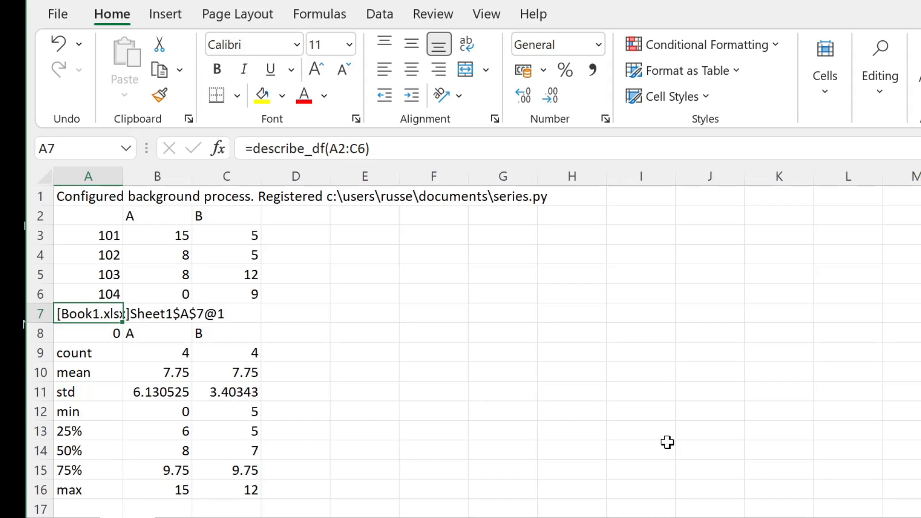
key("F2")
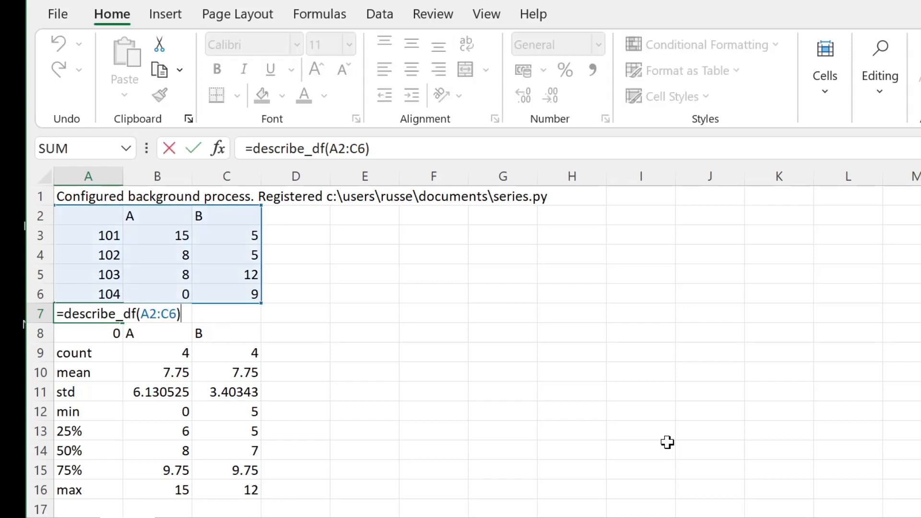
key("Return")
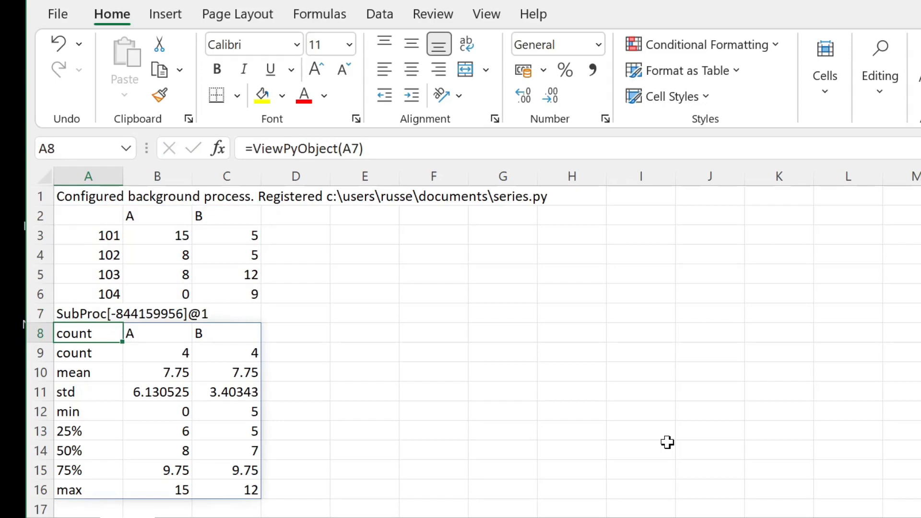